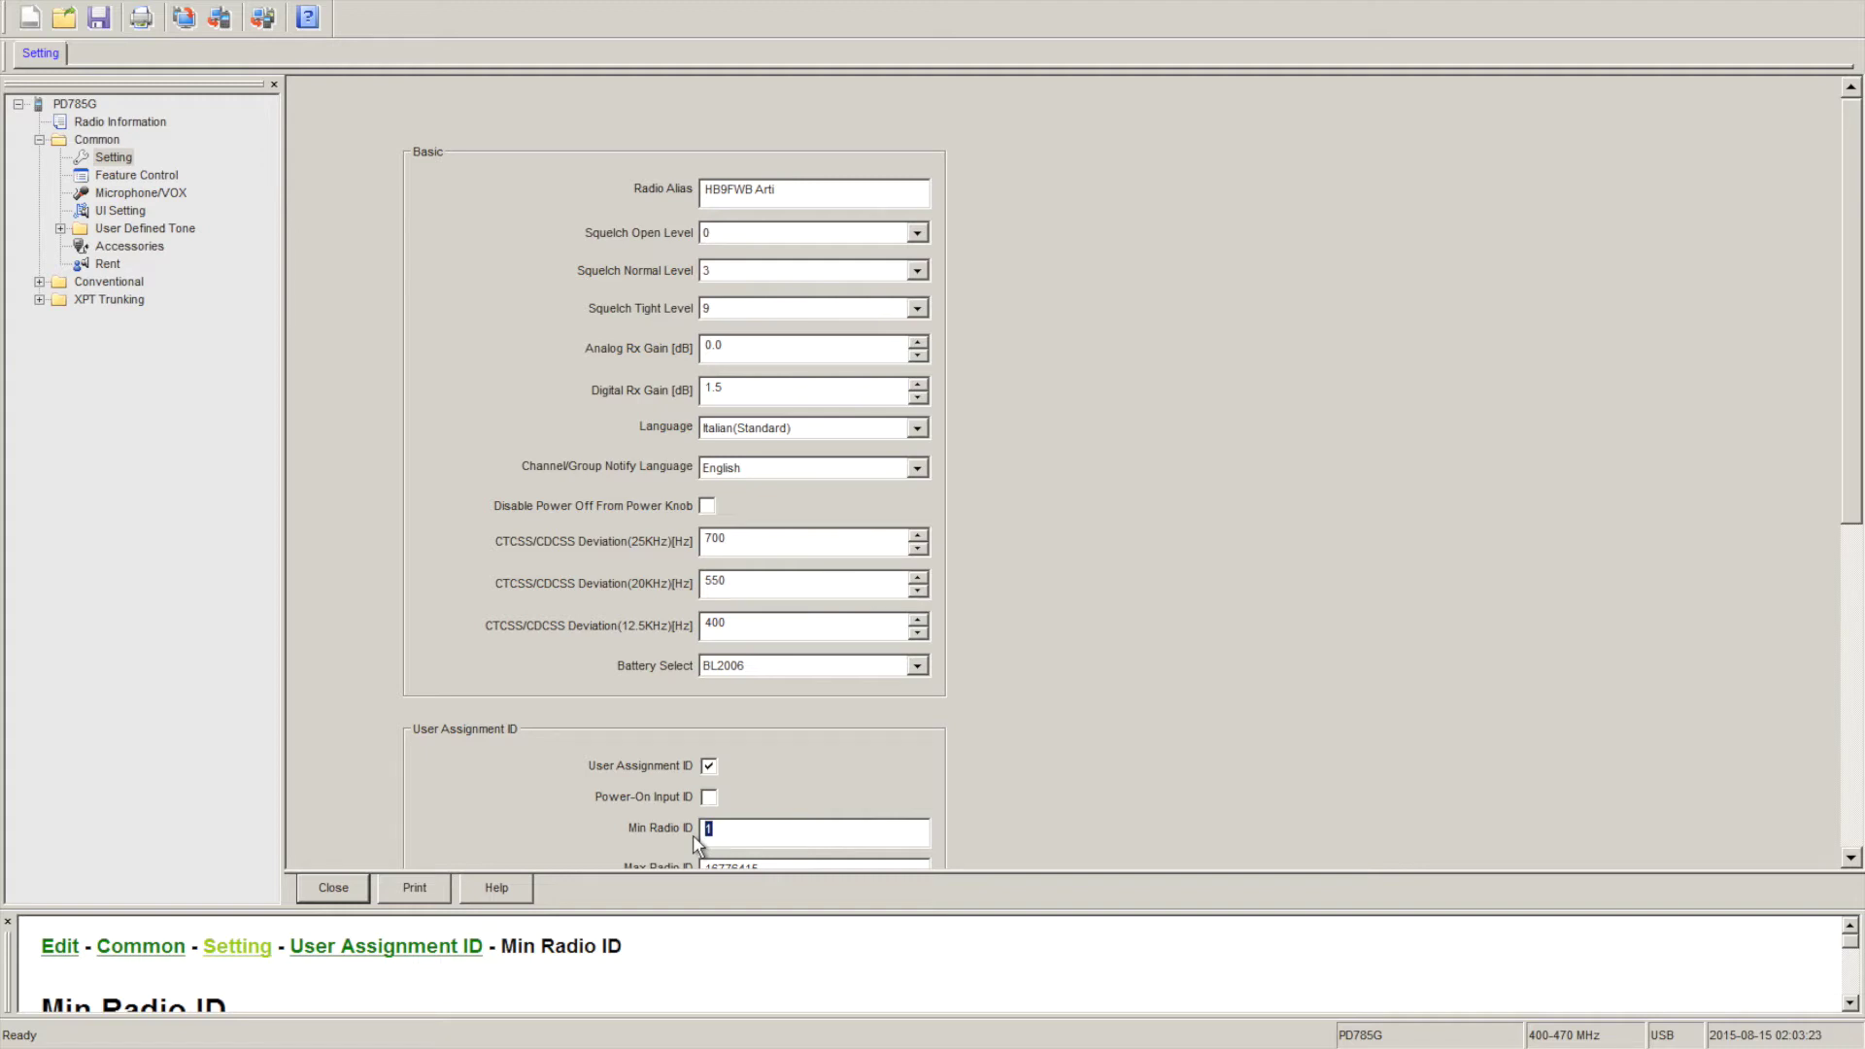
Set Min Radio ID to 3333333 and go to Conventional General Setting's Network page.
type("3333333")
scroll(632, 670, "down", 1)
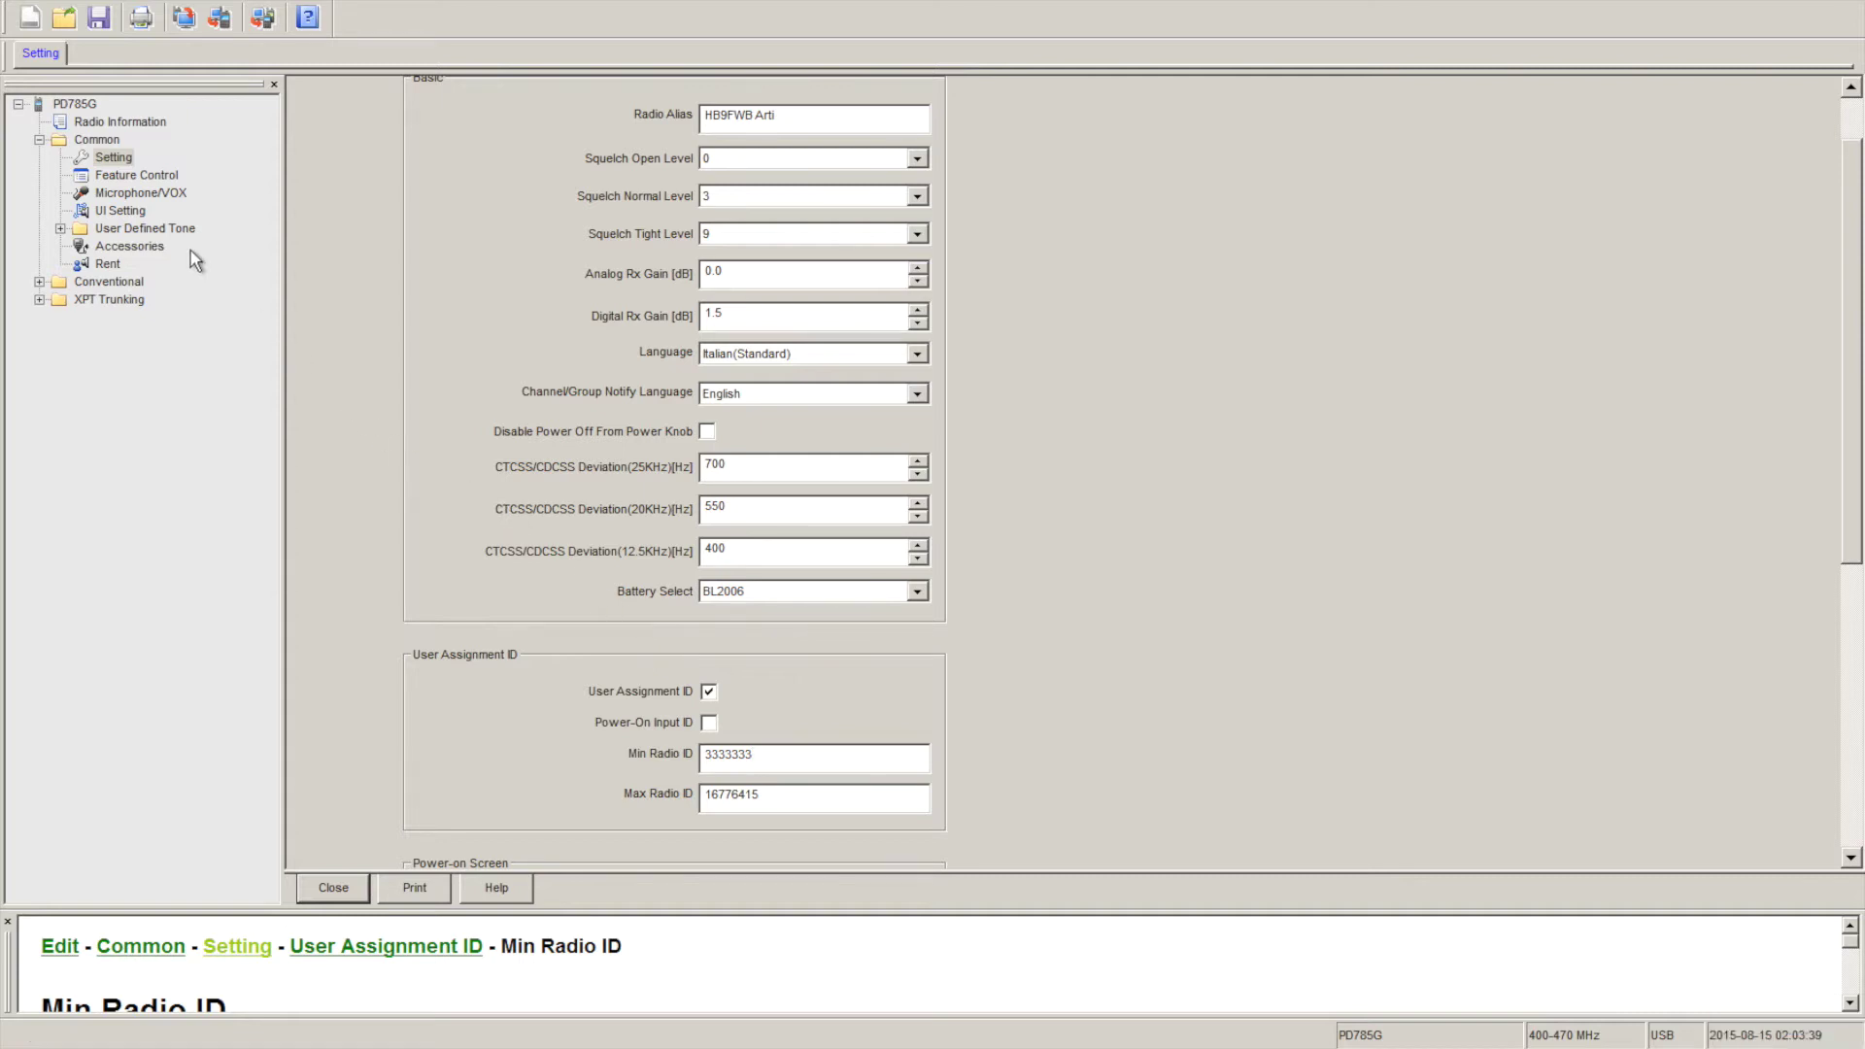
left_click(39, 282)
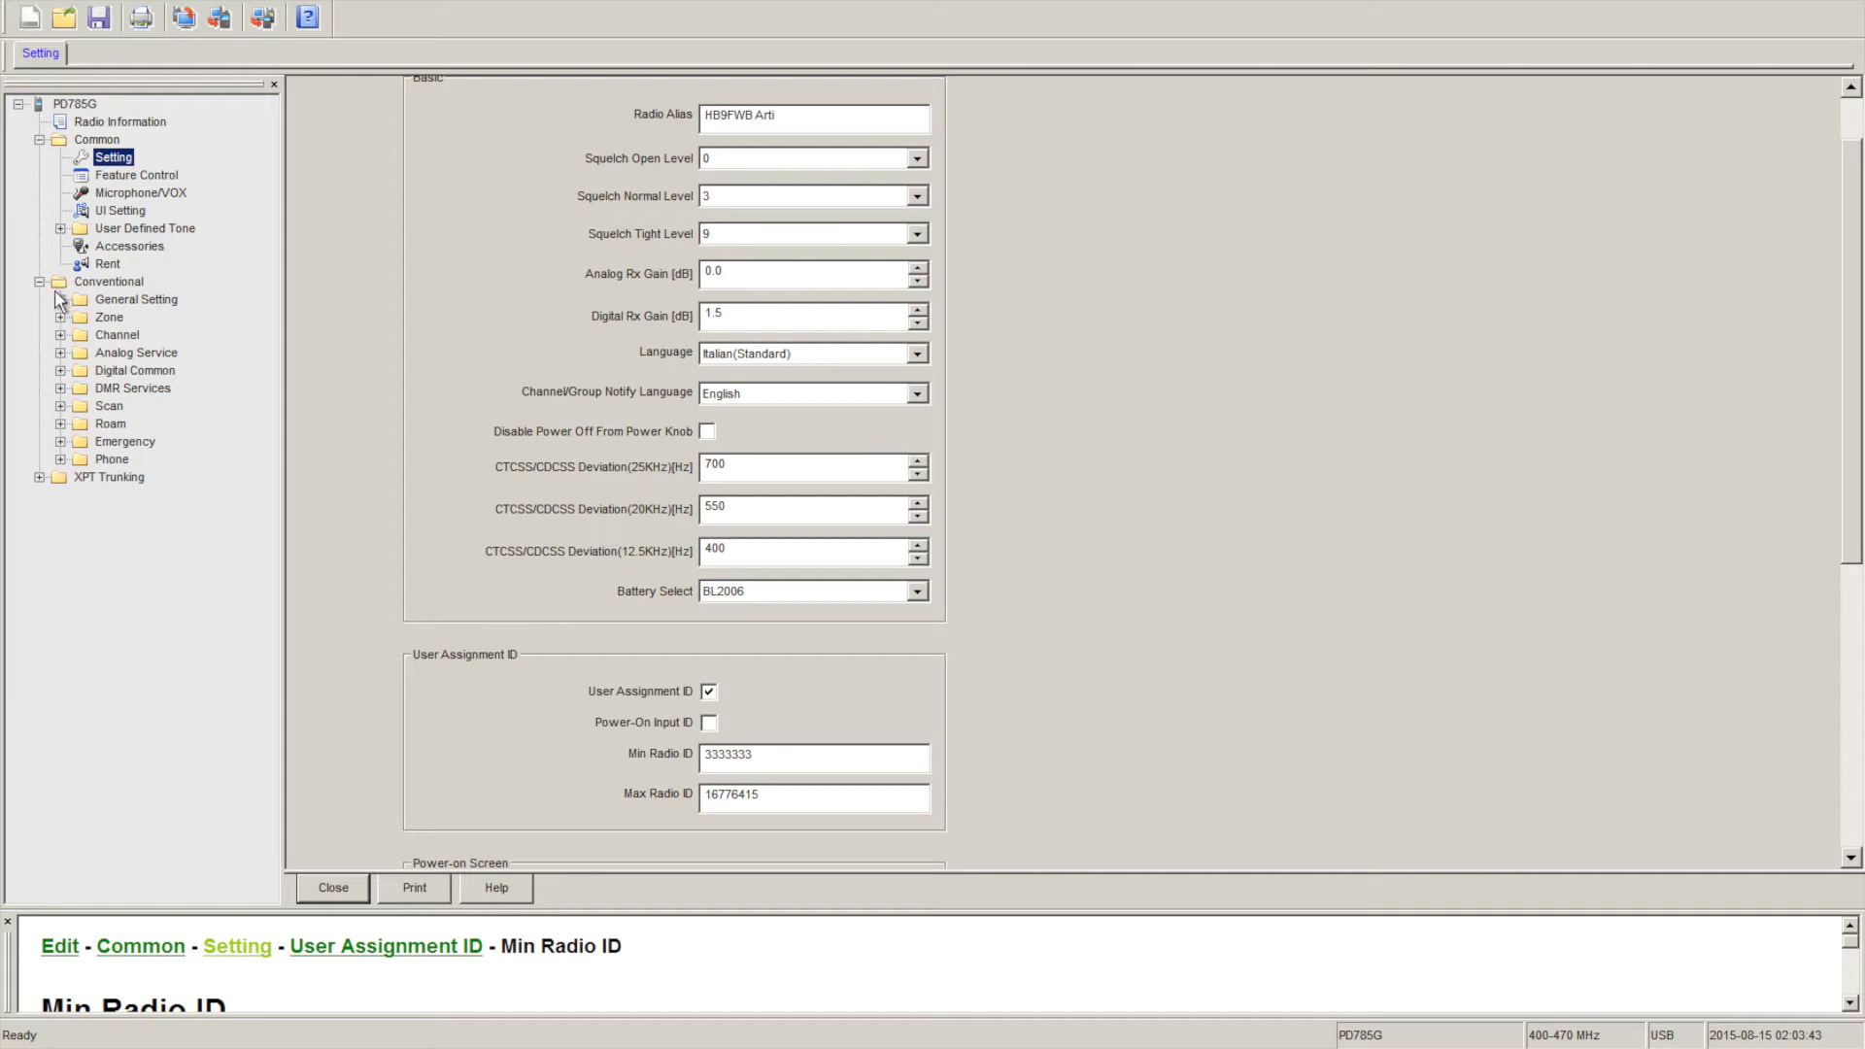
left_click(59, 300)
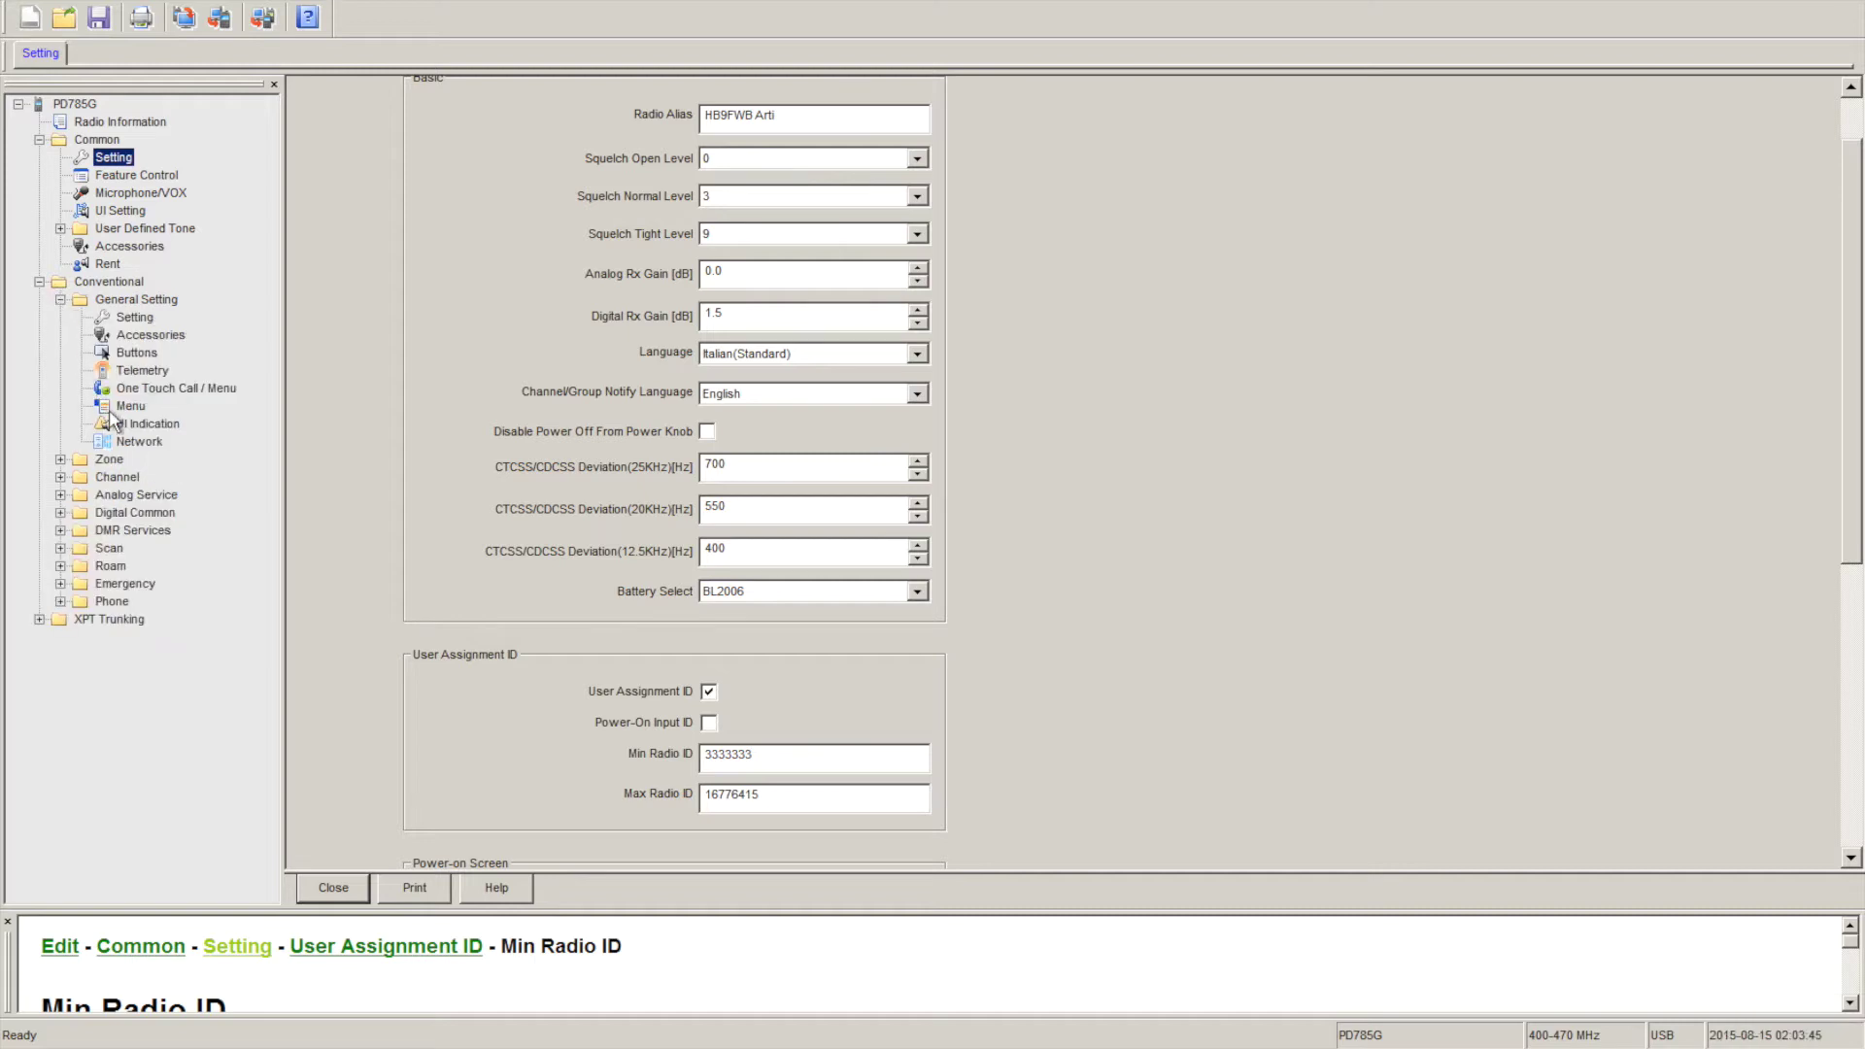
left_click(143, 442)
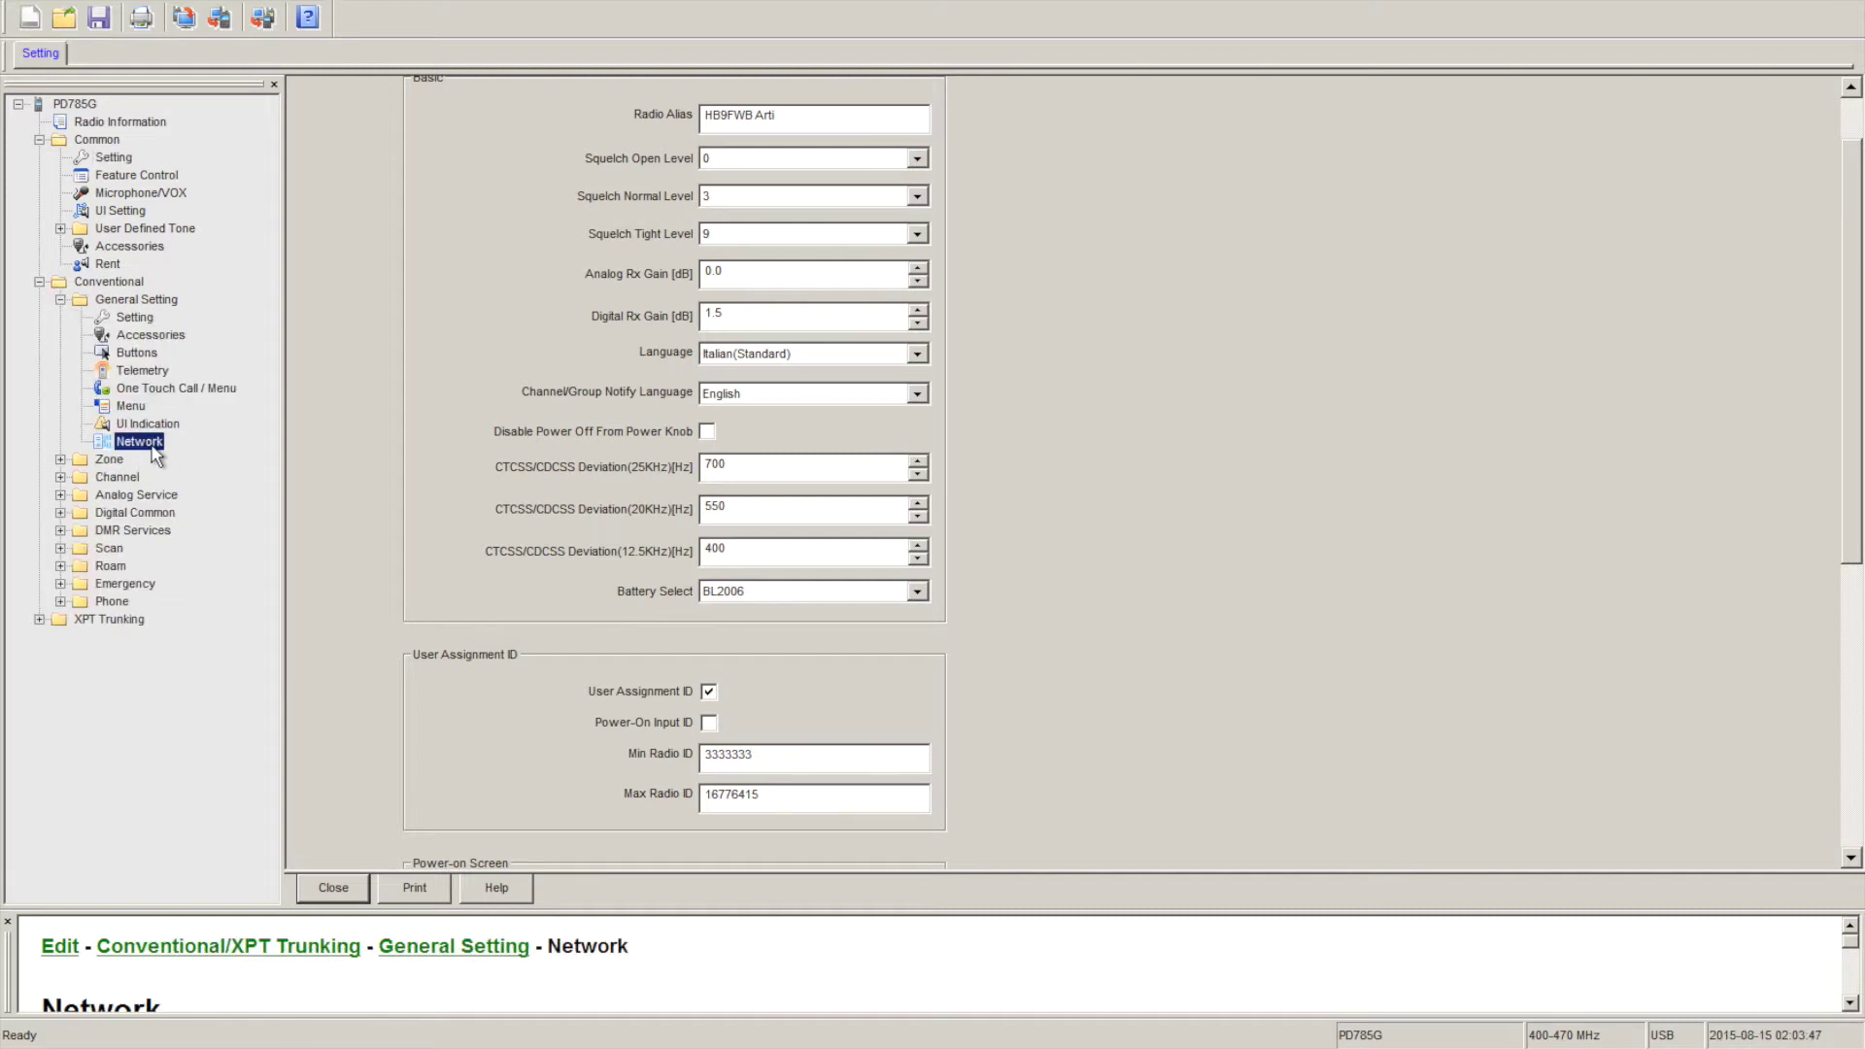
Change RRS & GPS Radio ID to 3333333, then go to the Digital Common Basic page.
left_click_drag(1851, 262, 1852, 368)
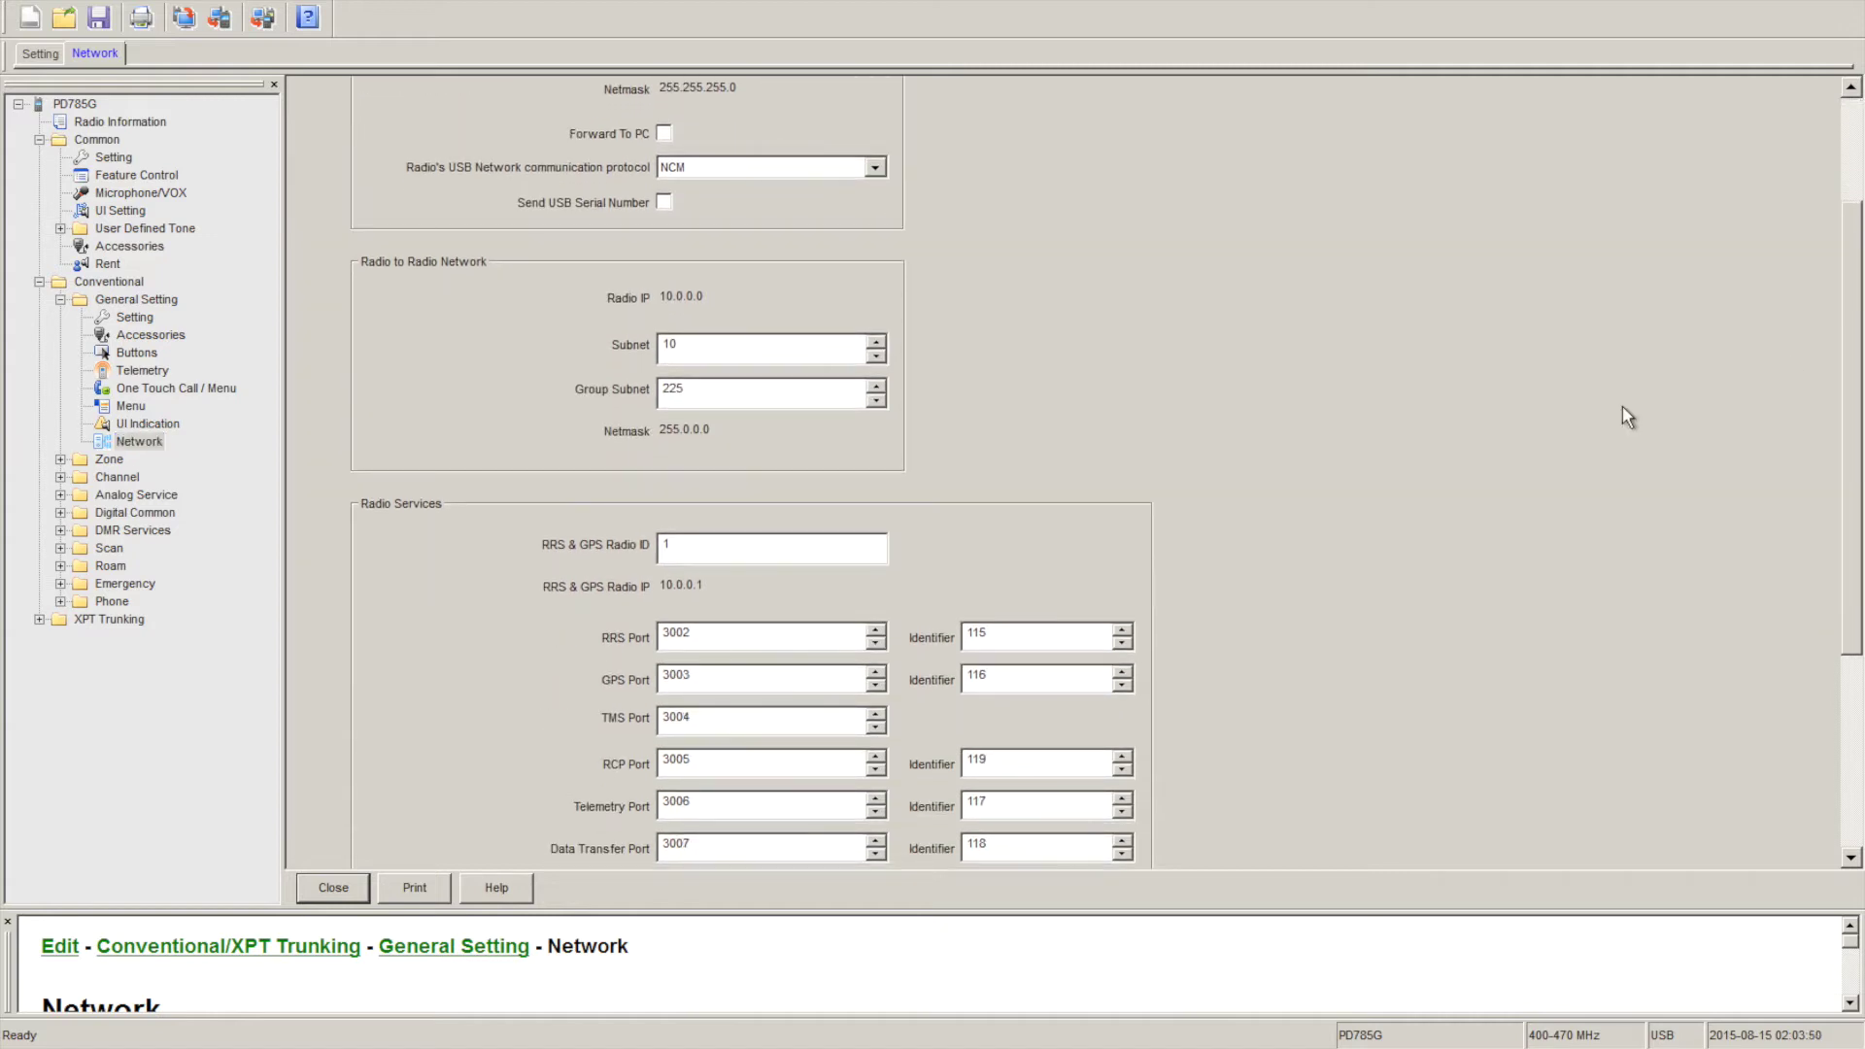
left_click(678, 545)
key("BackSpace")
type("3333333")
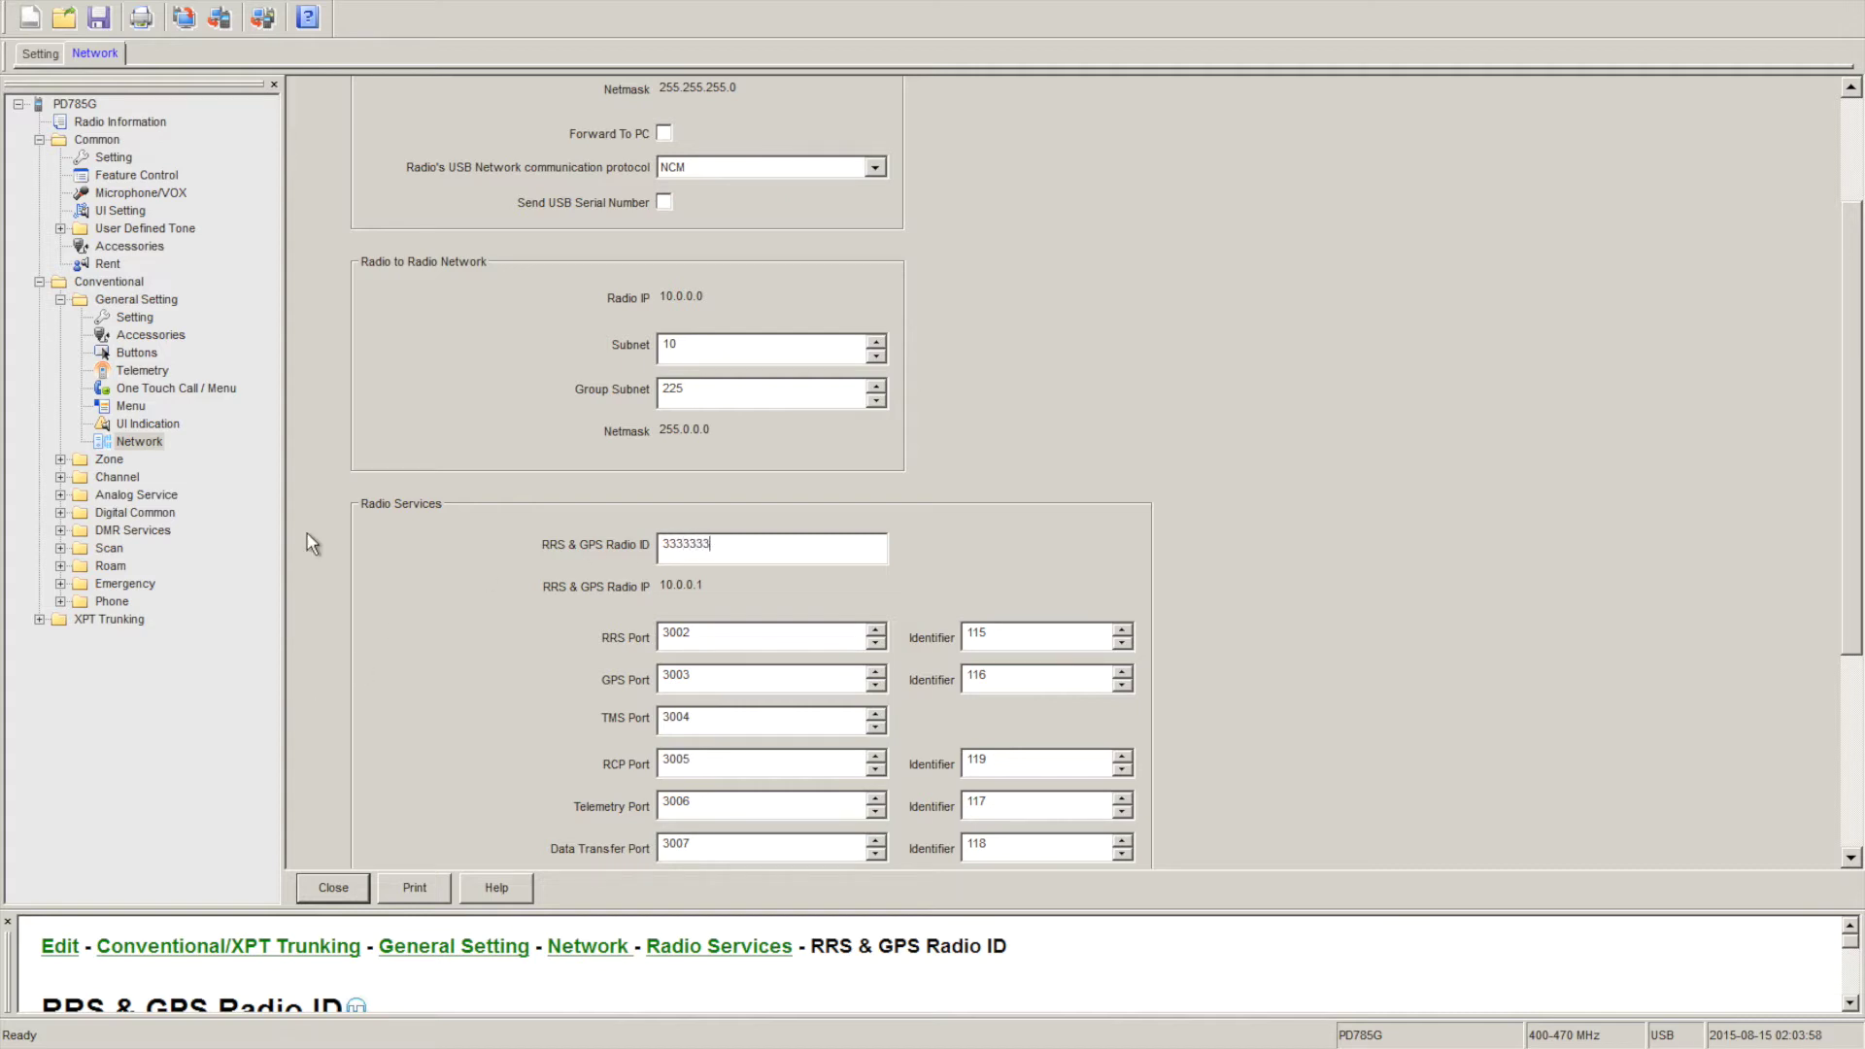
left_click(60, 512)
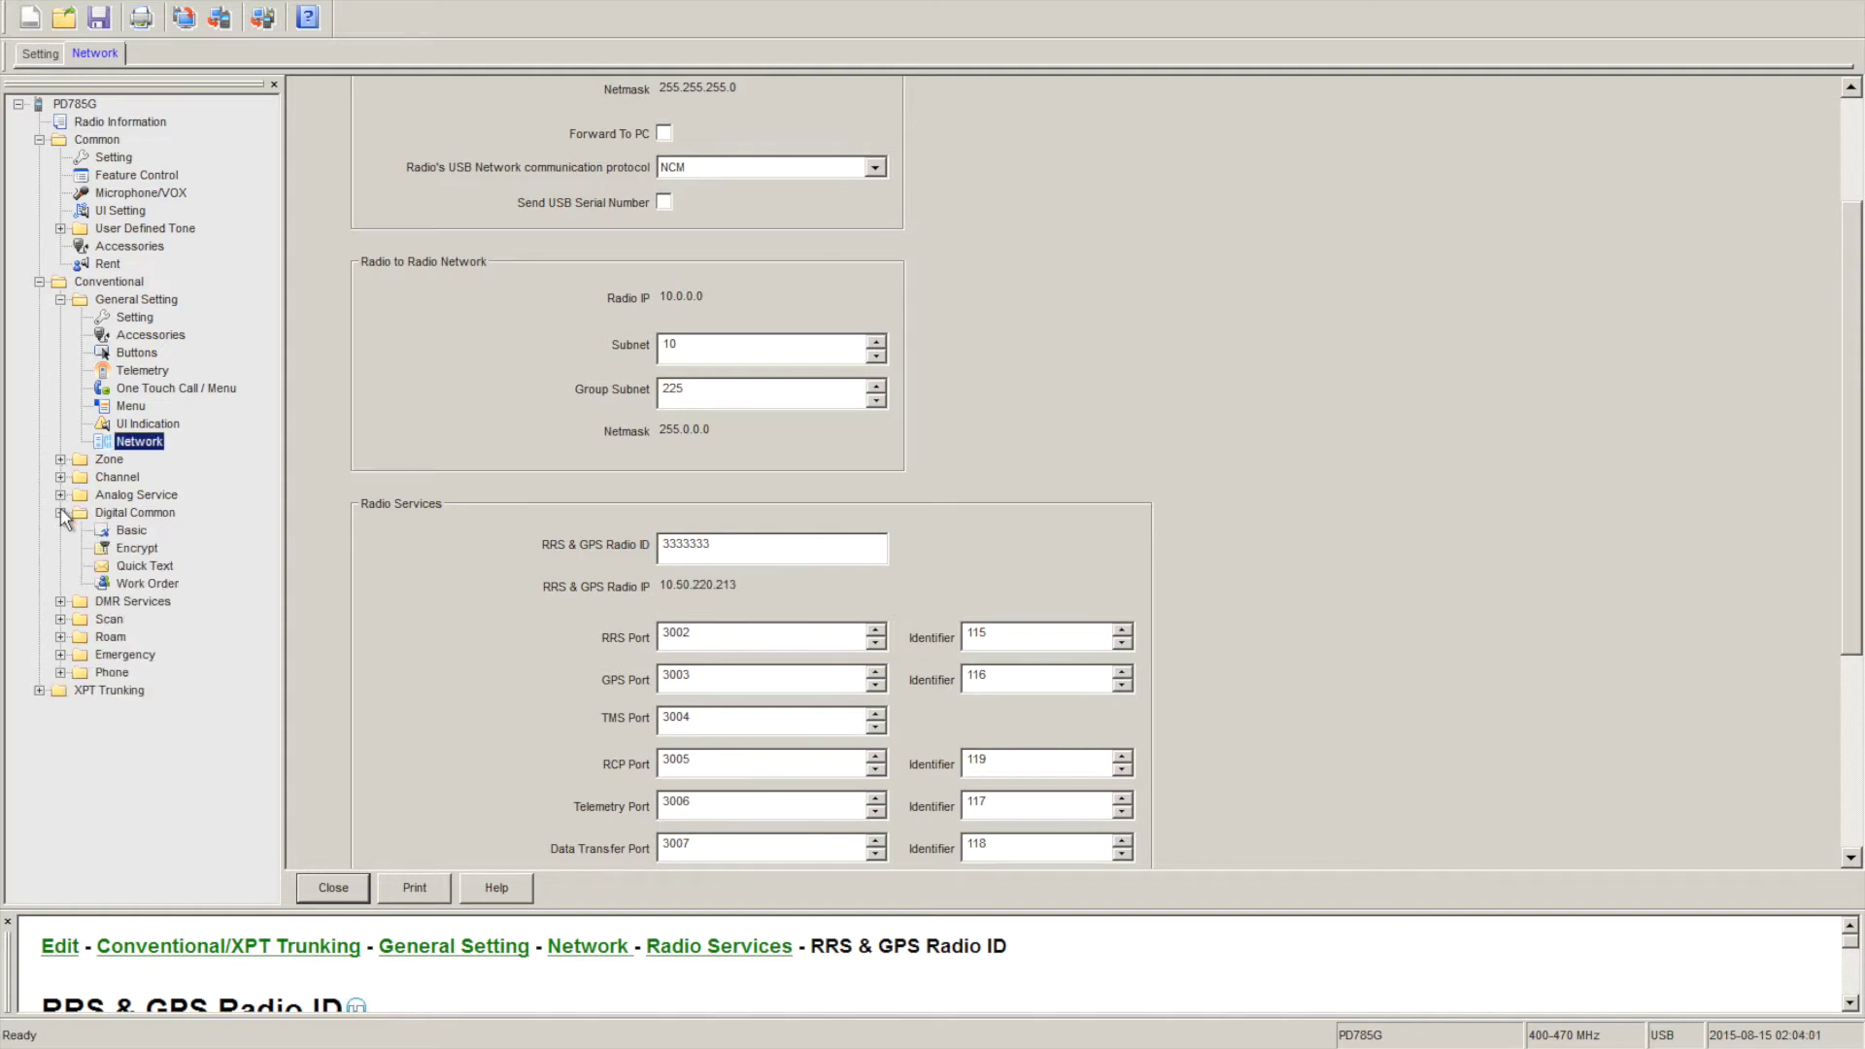
left_click(131, 531)
Replace the digital Radio ID of 1 with 3333333 on the Basic page.
left_click(680, 171)
type("3")
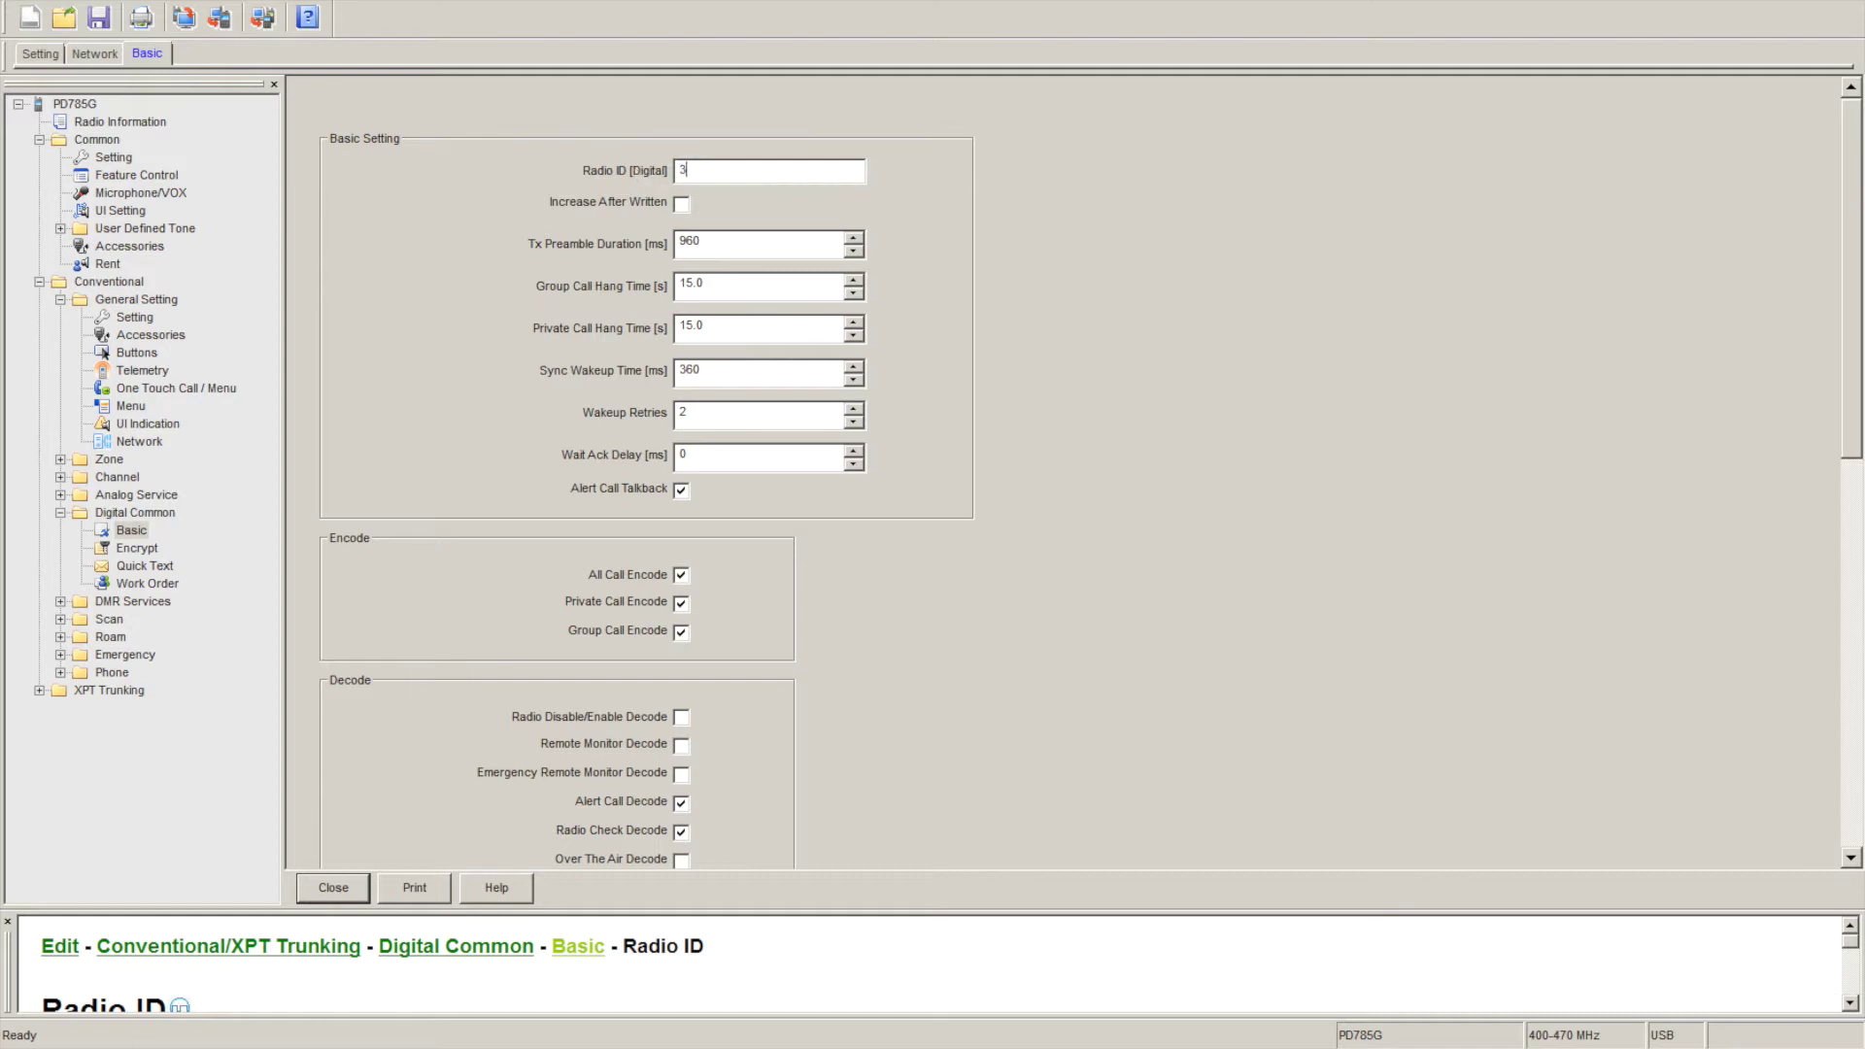
type("333333")
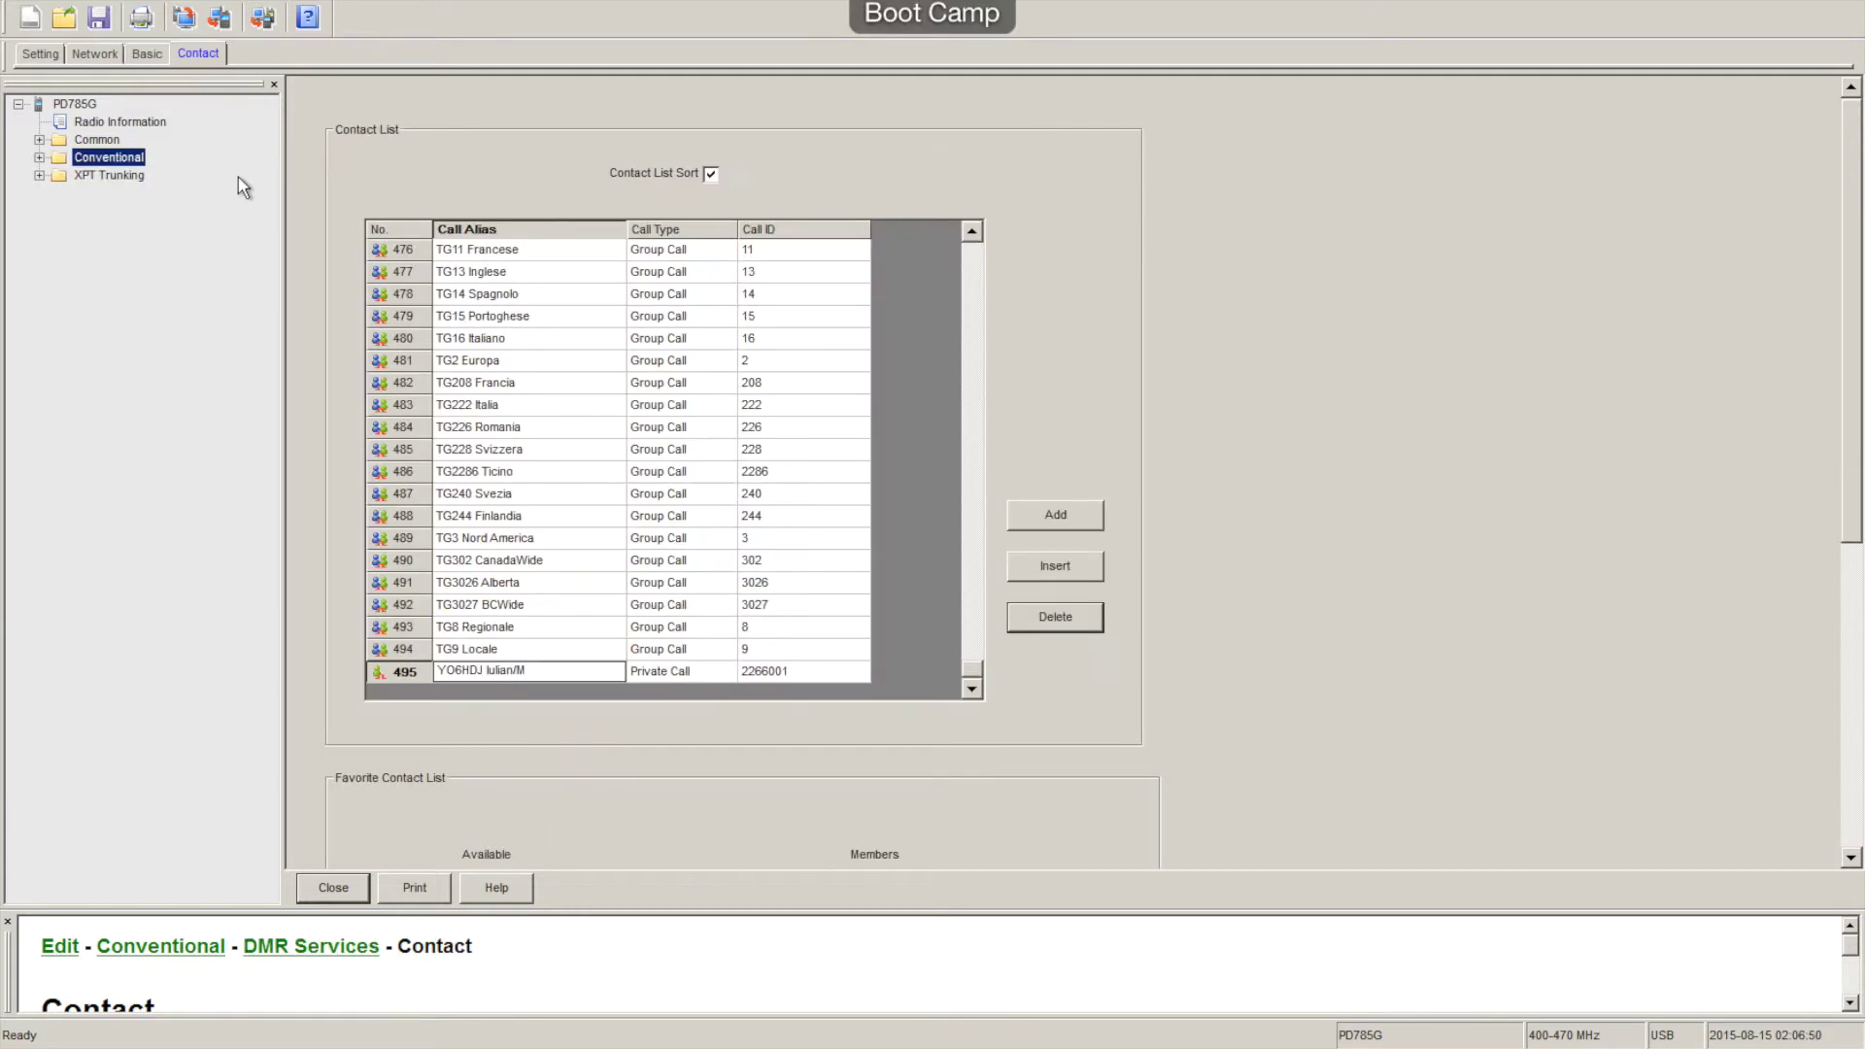
Add contact 496 in the DMR Services Contact list with the station's callsign as alias.
left_click(40, 157)
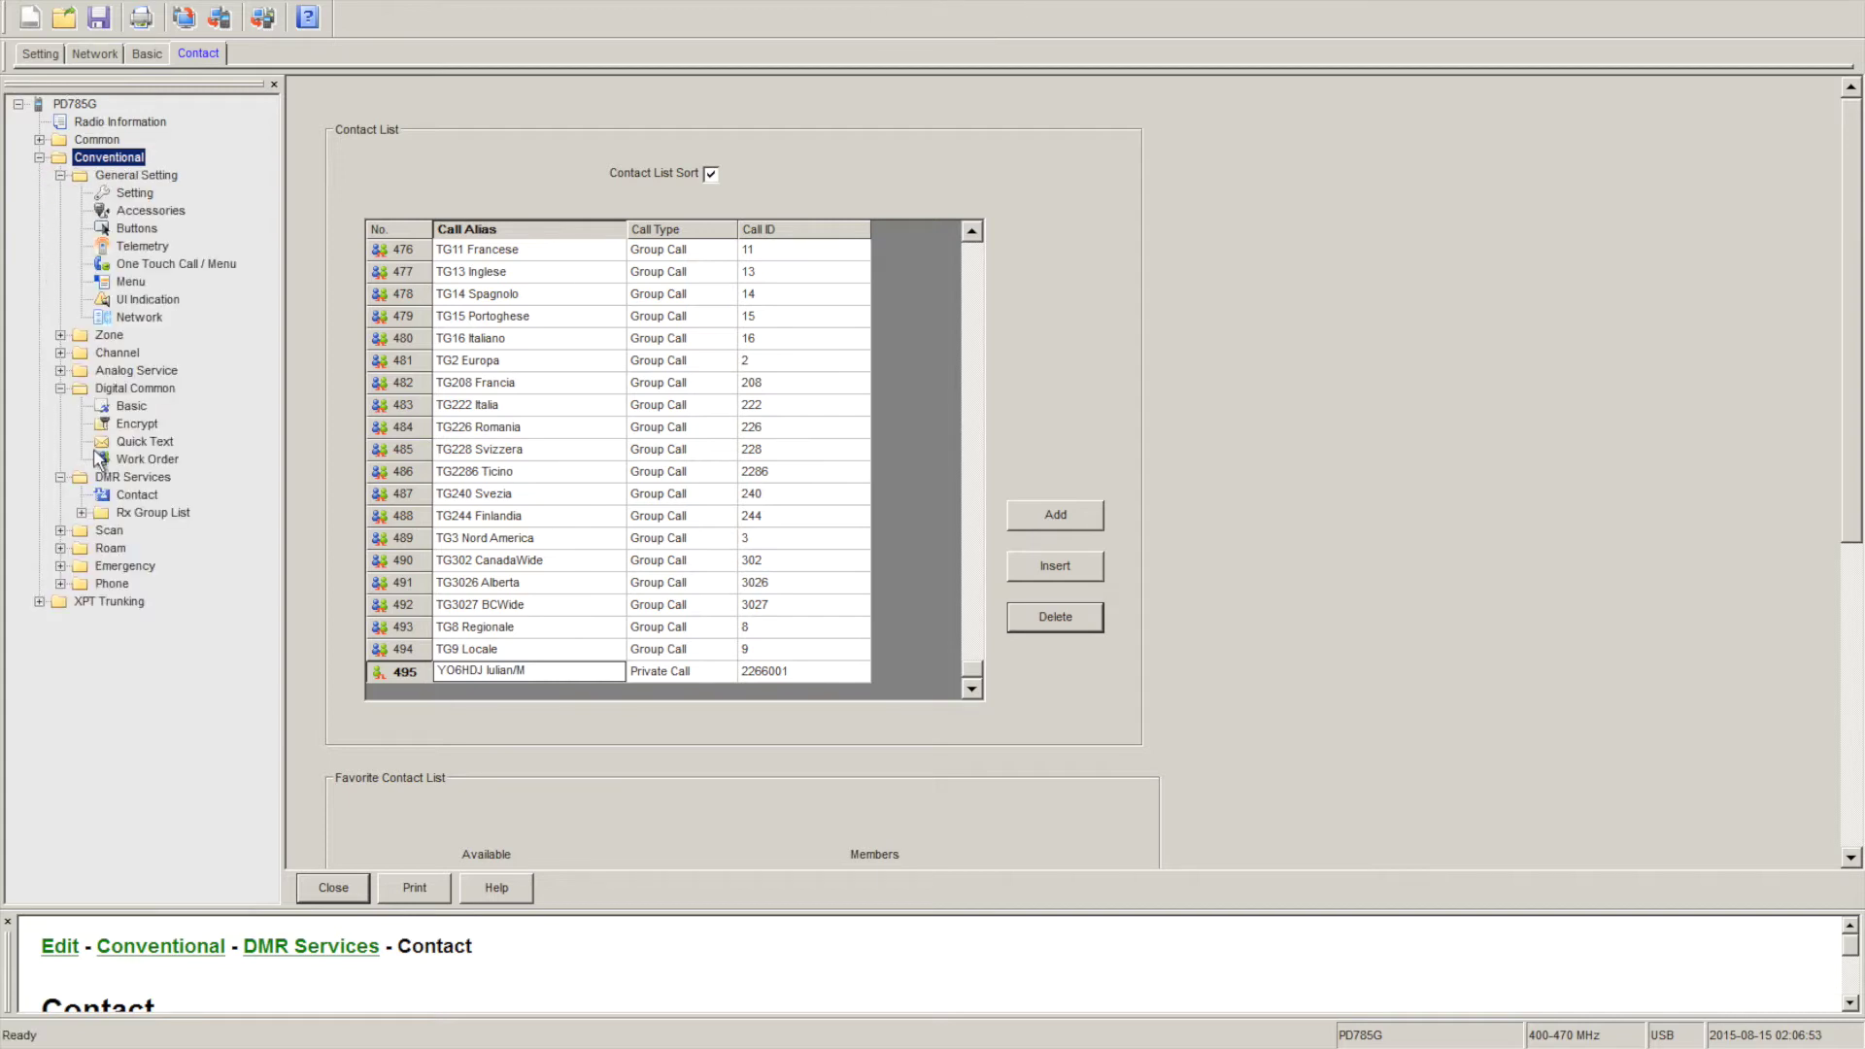
left_click(119, 477)
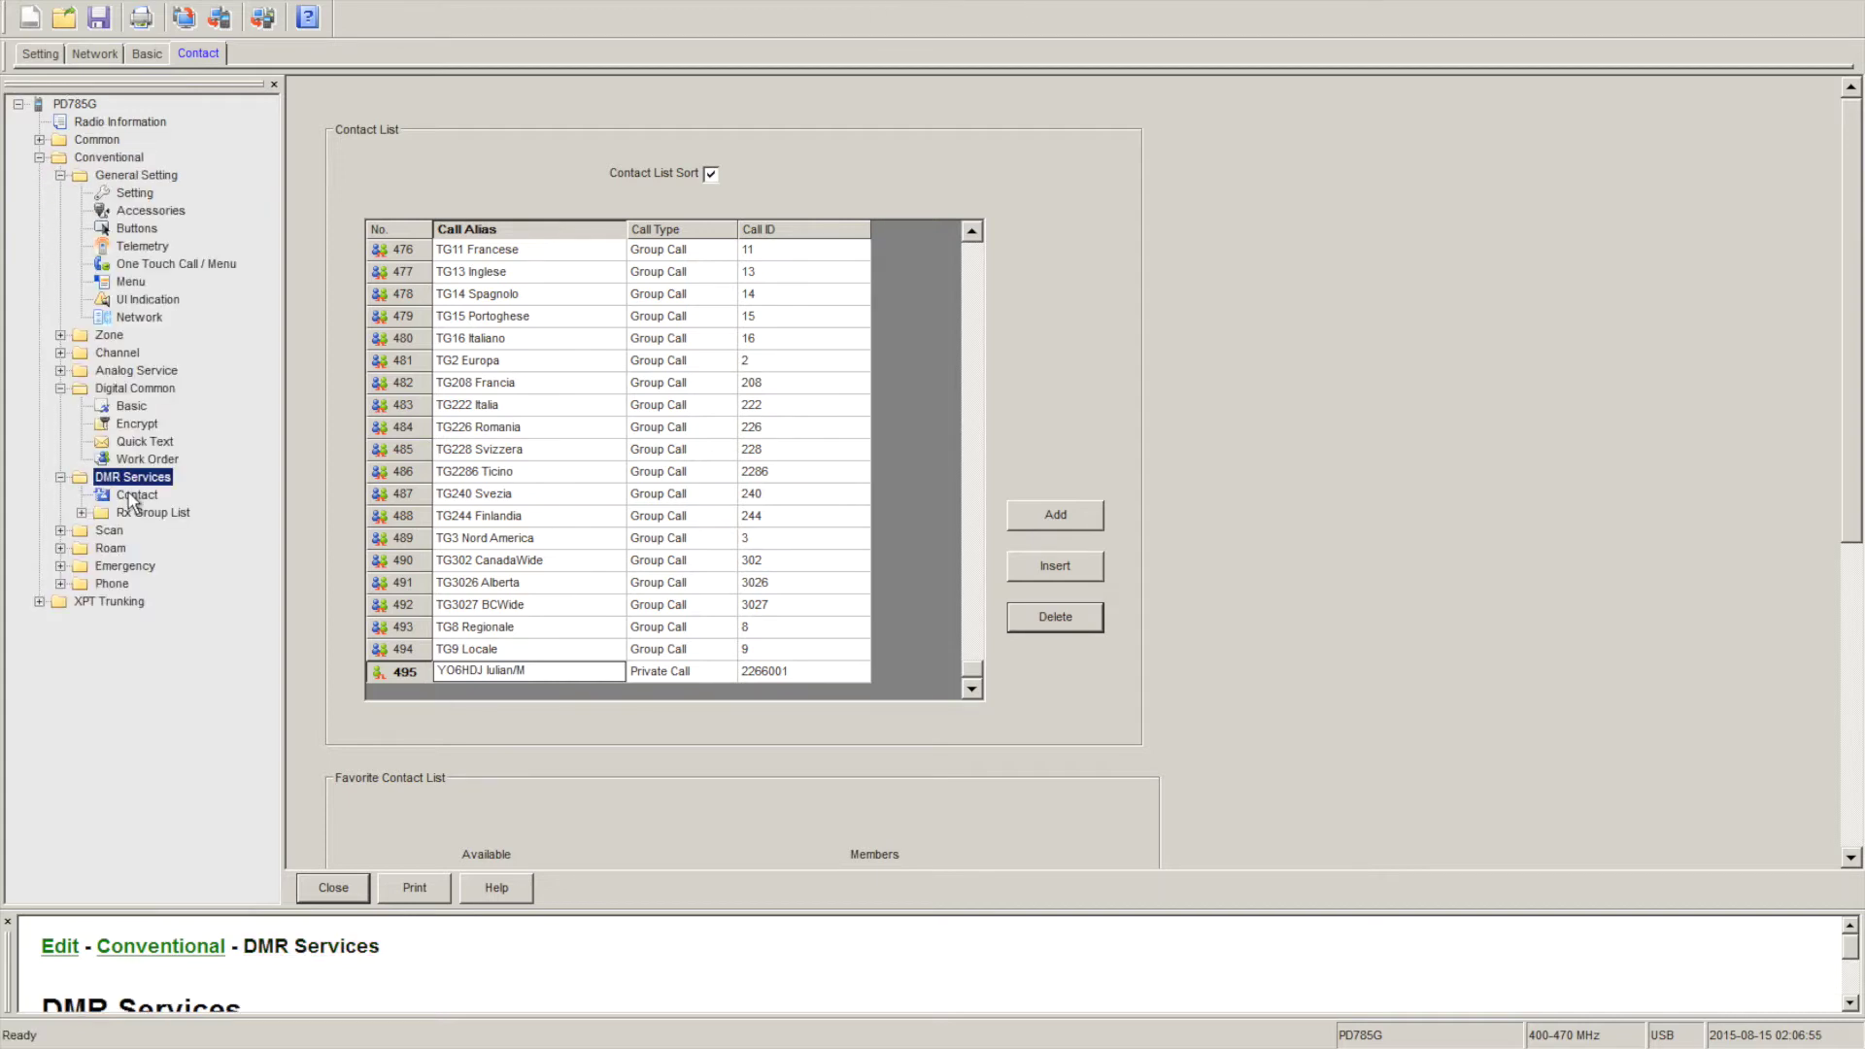
left_click(130, 496)
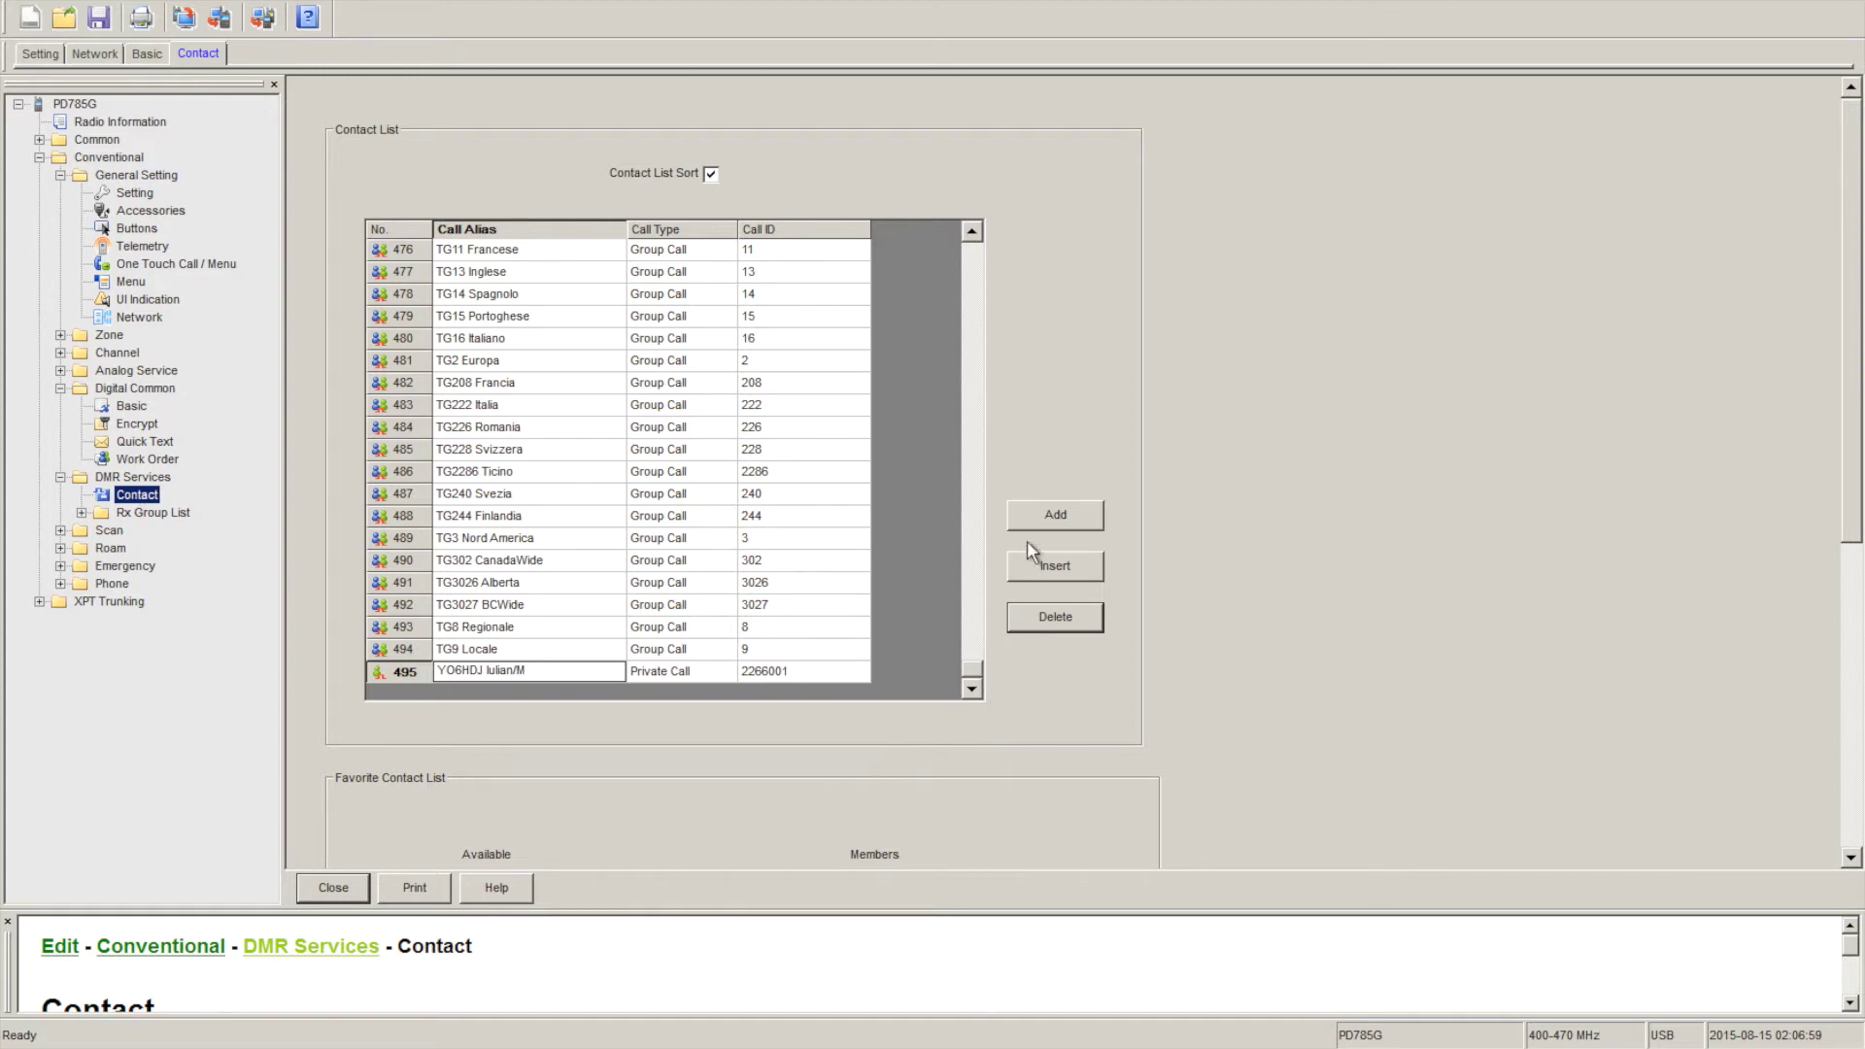
left_click(1050, 516)
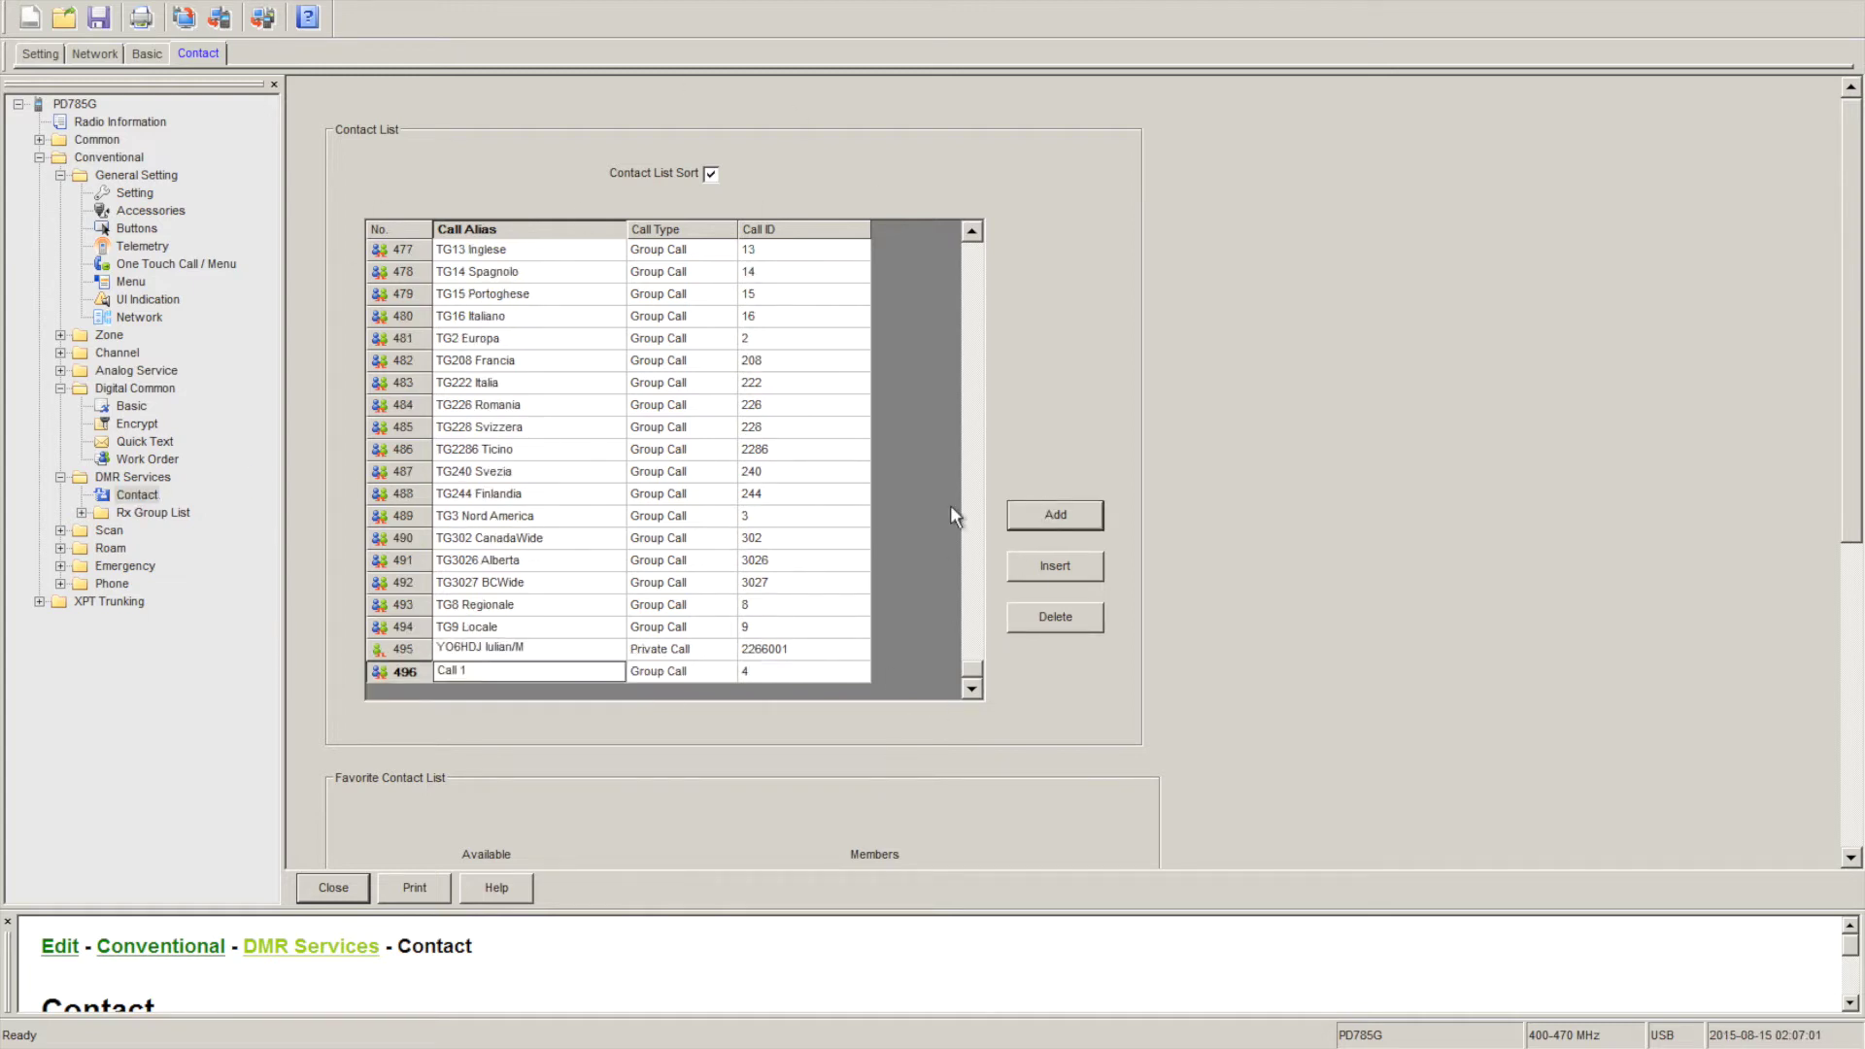
left_click(451, 672)
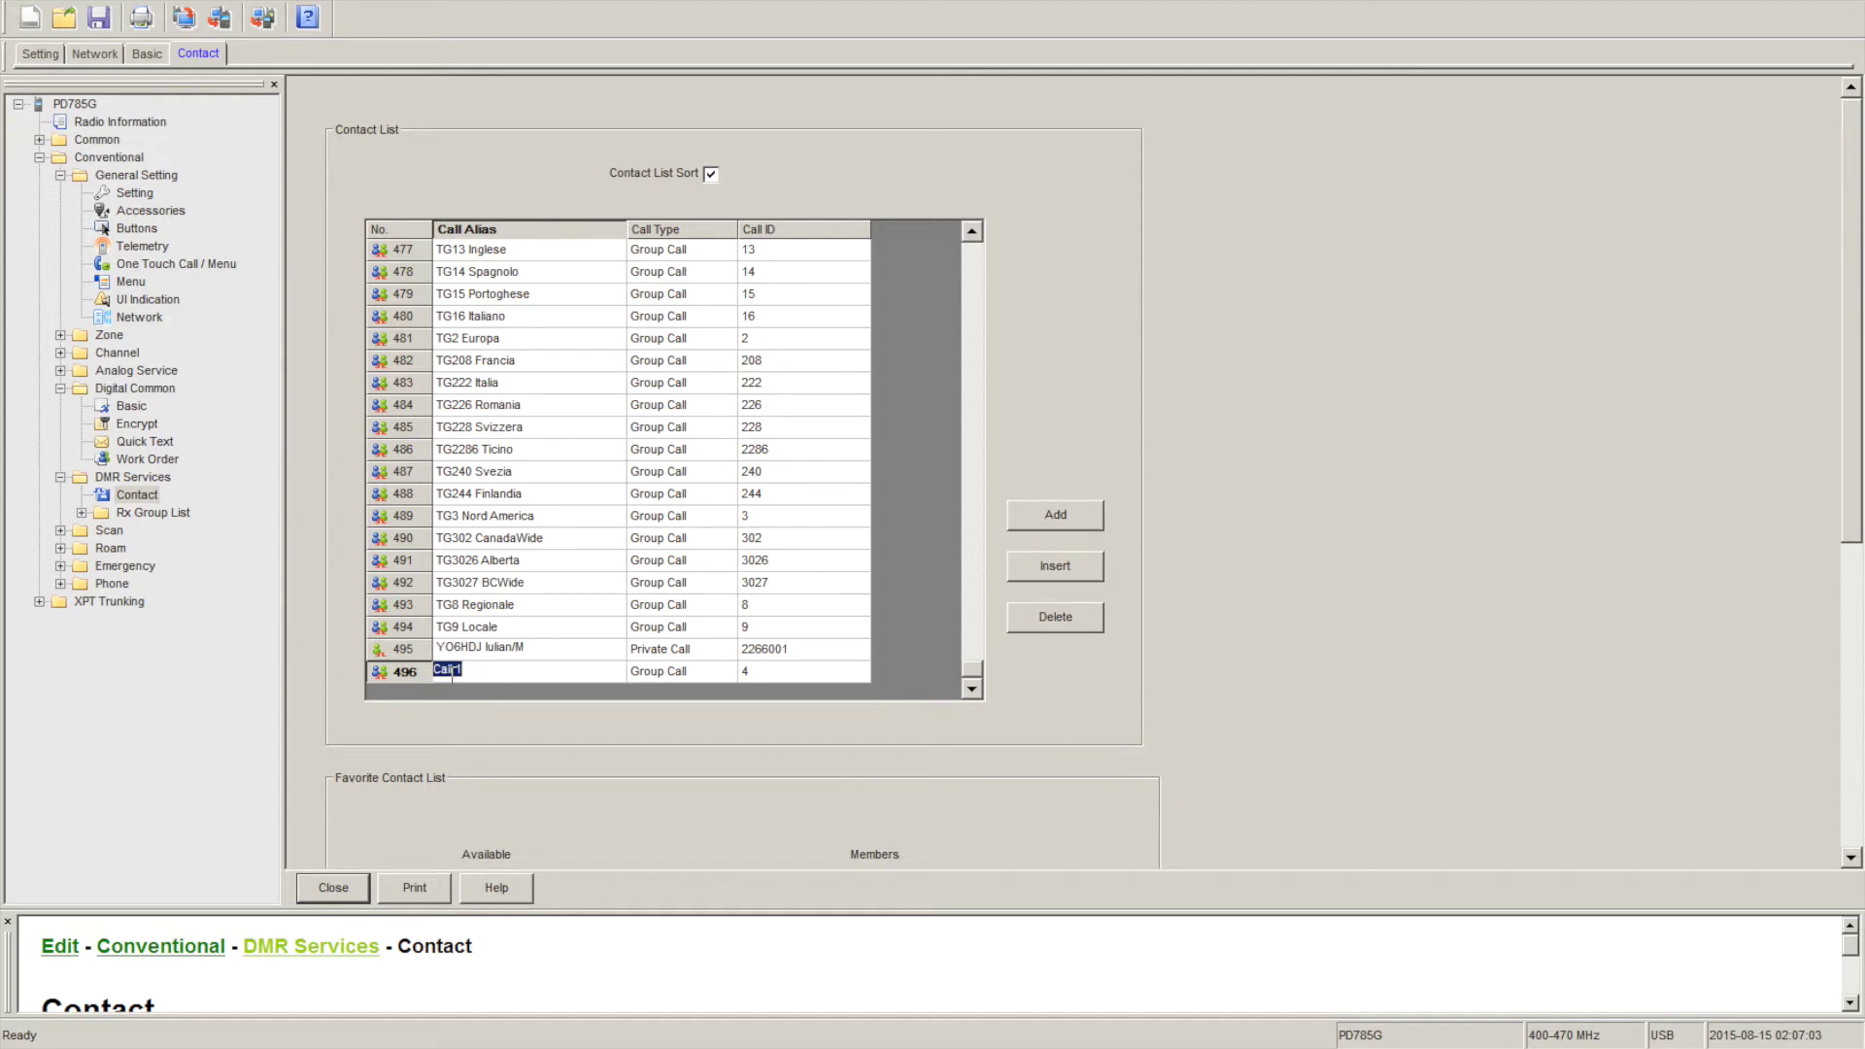
type("VE7CQ Don")
Make contact 496 a Private Call with the station's DMR ID, then add contact 497.
left_click(644, 675)
left_click(723, 672)
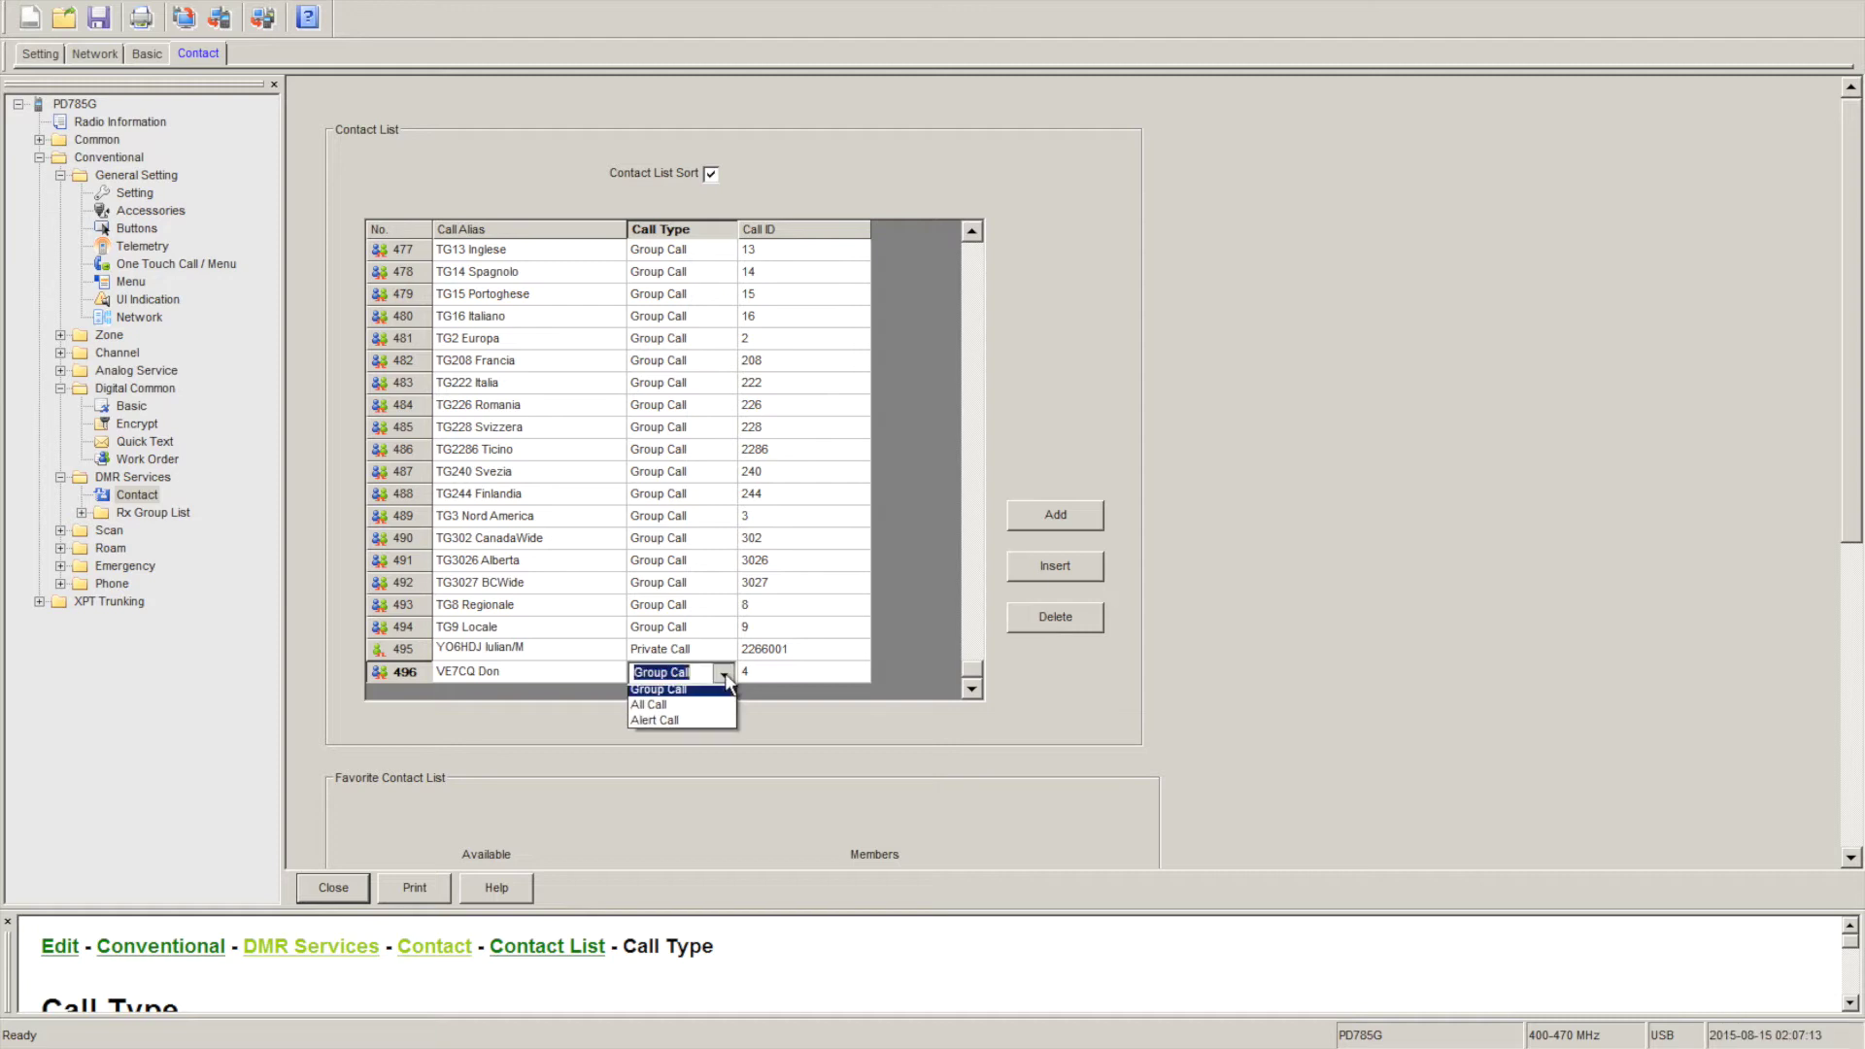
left_click(667, 694)
left_click(762, 680)
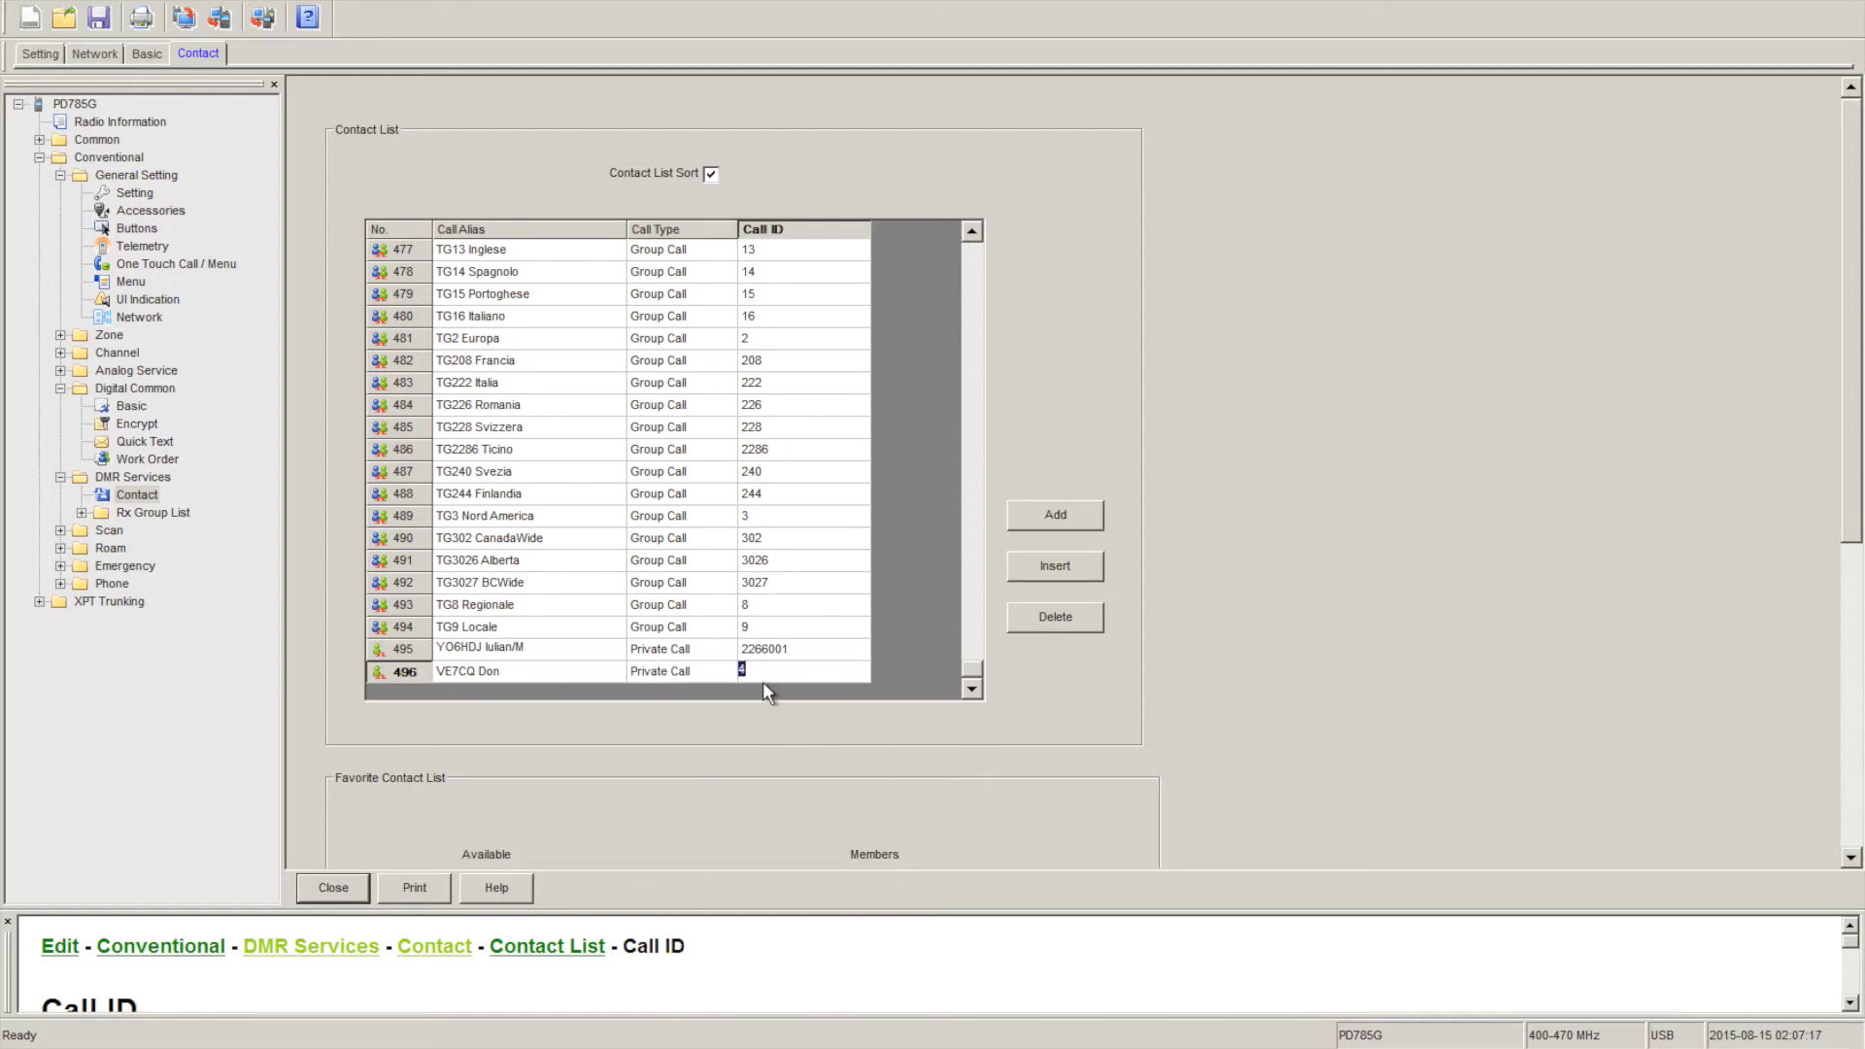
type("302")
type("7001")
key("Return")
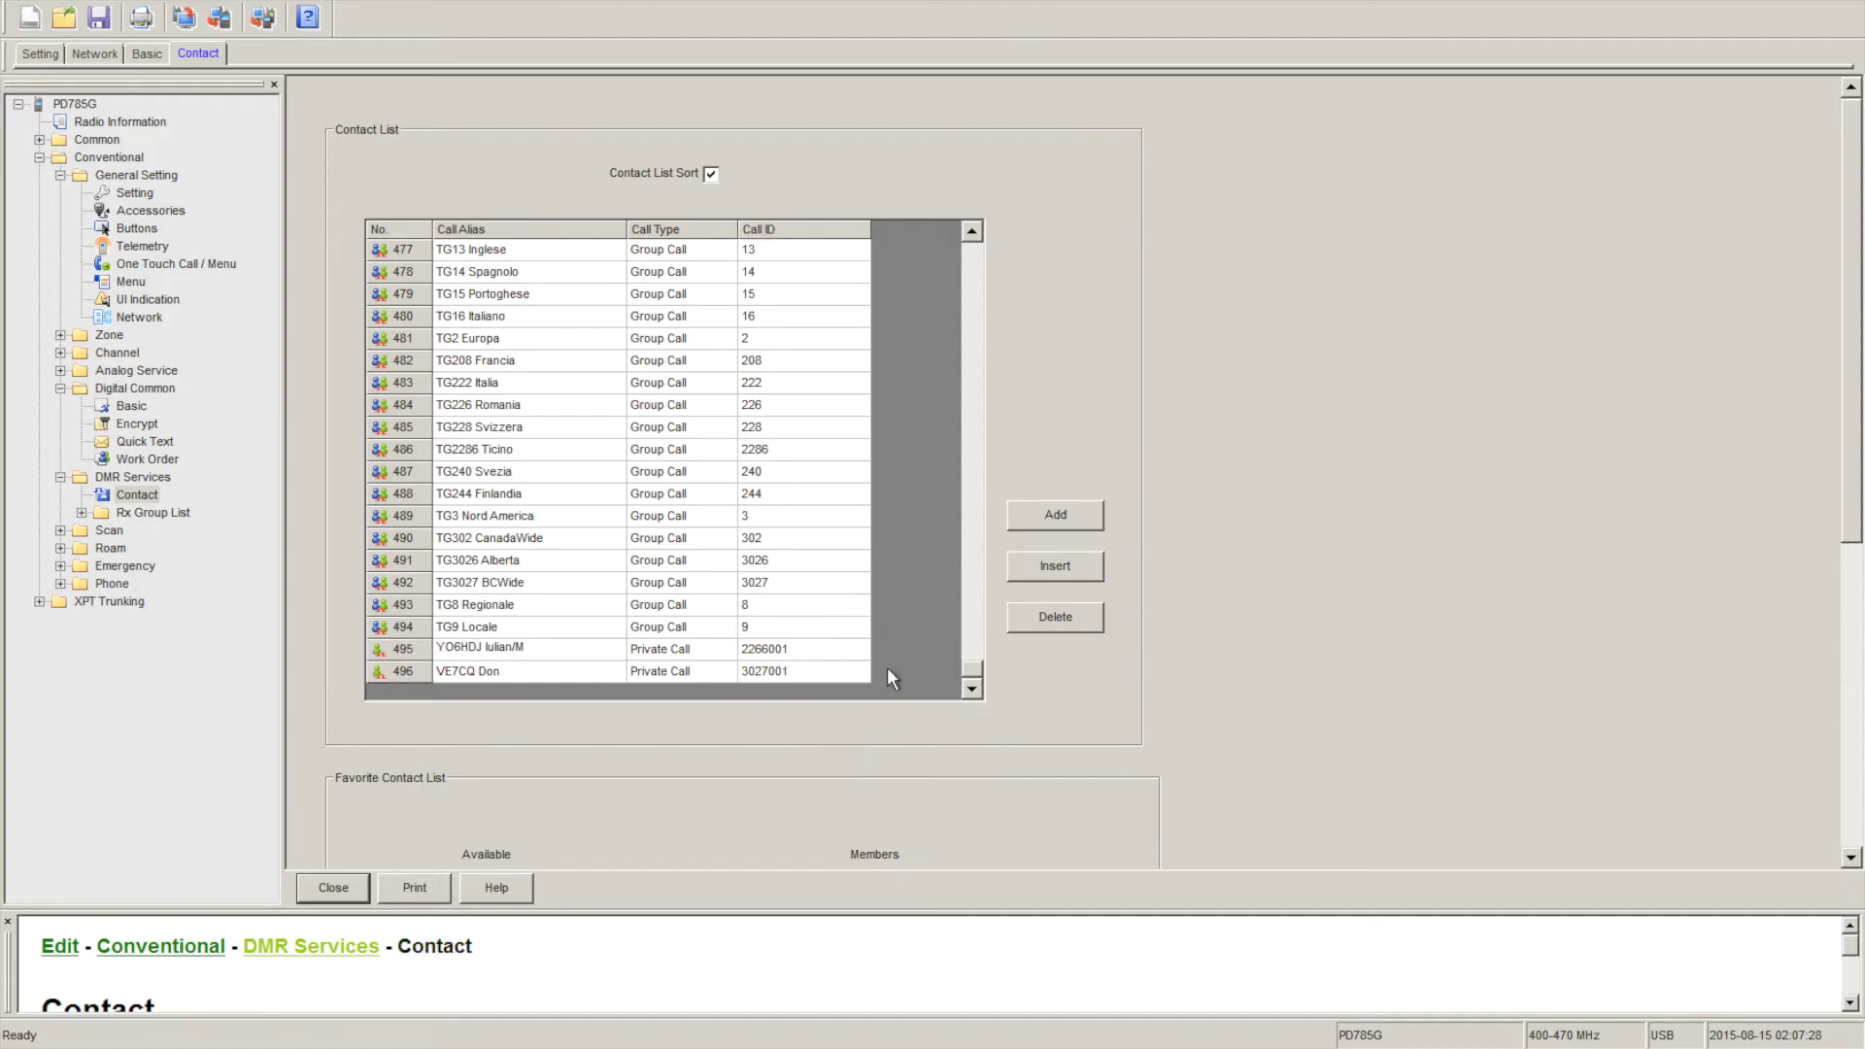
left_click(1054, 515)
left_click(536, 672)
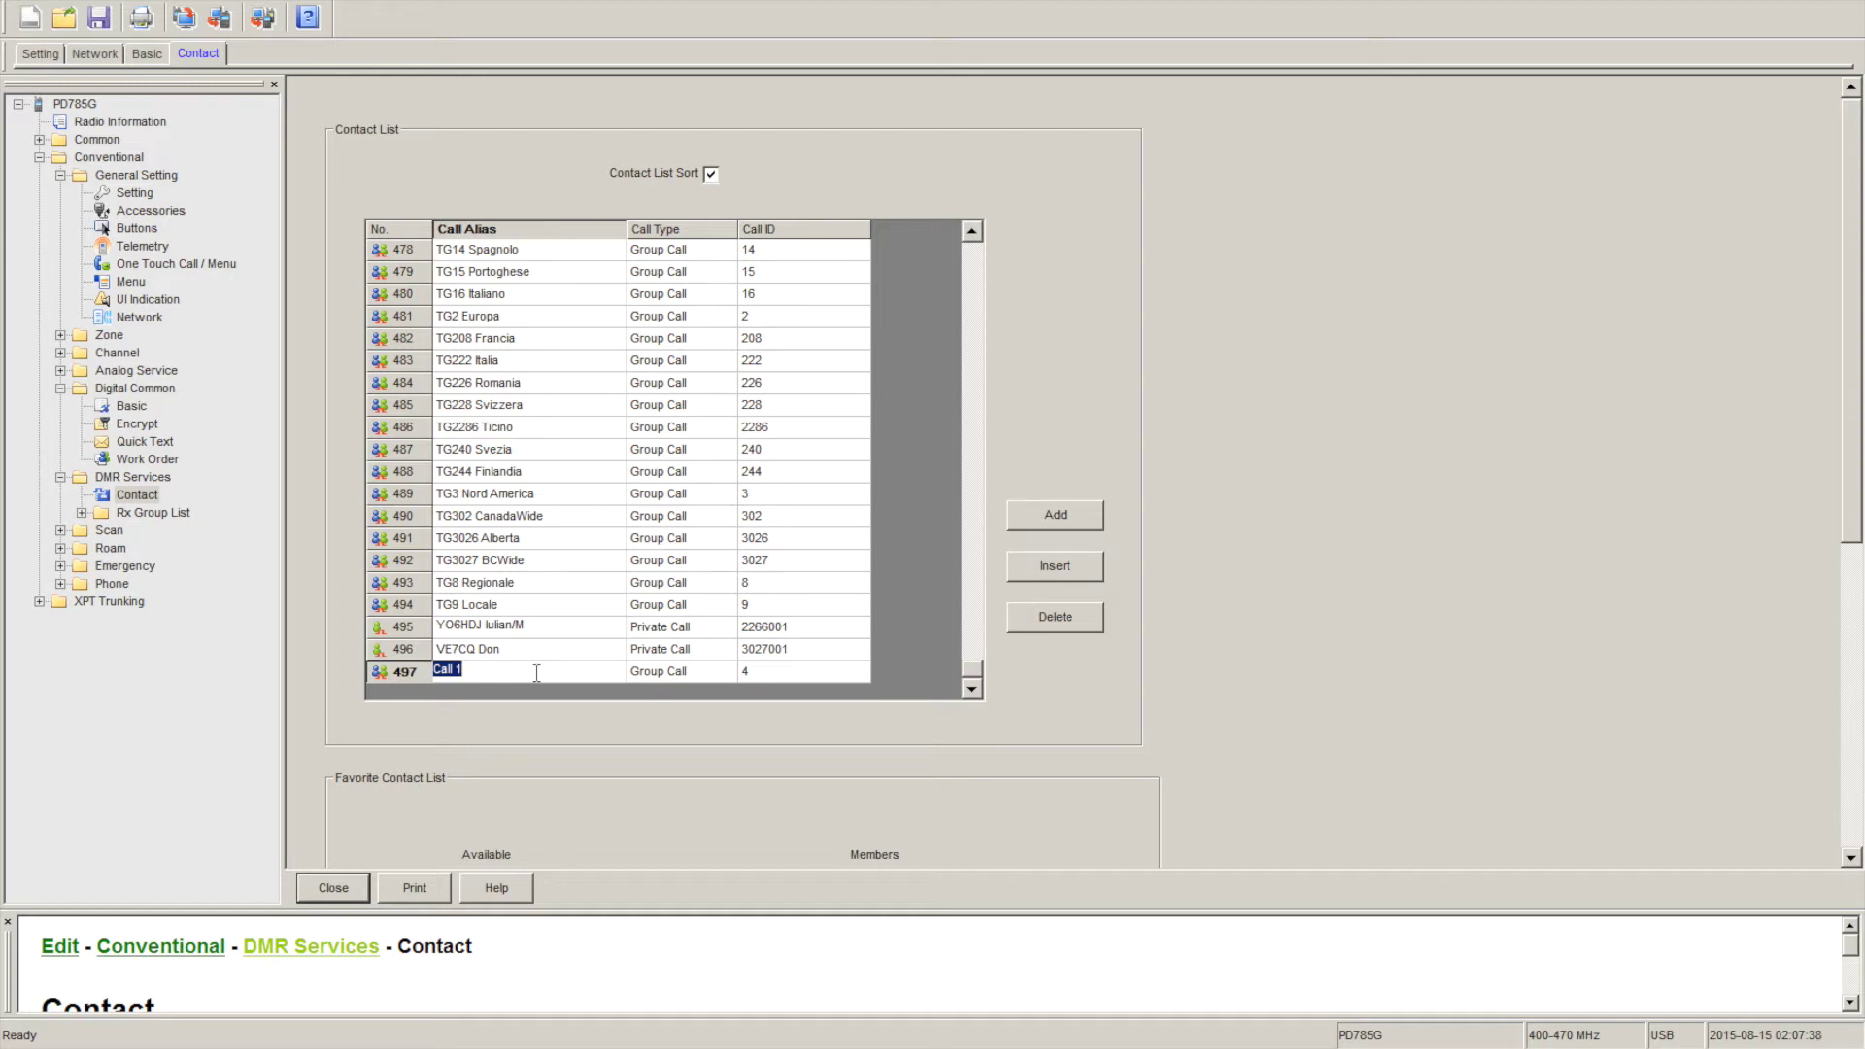
Name contact 497 'TG13 Eng' as a Group Call with Call ID 13.
type("TG13 Eng")
left_click(679, 672)
left_click(723, 673)
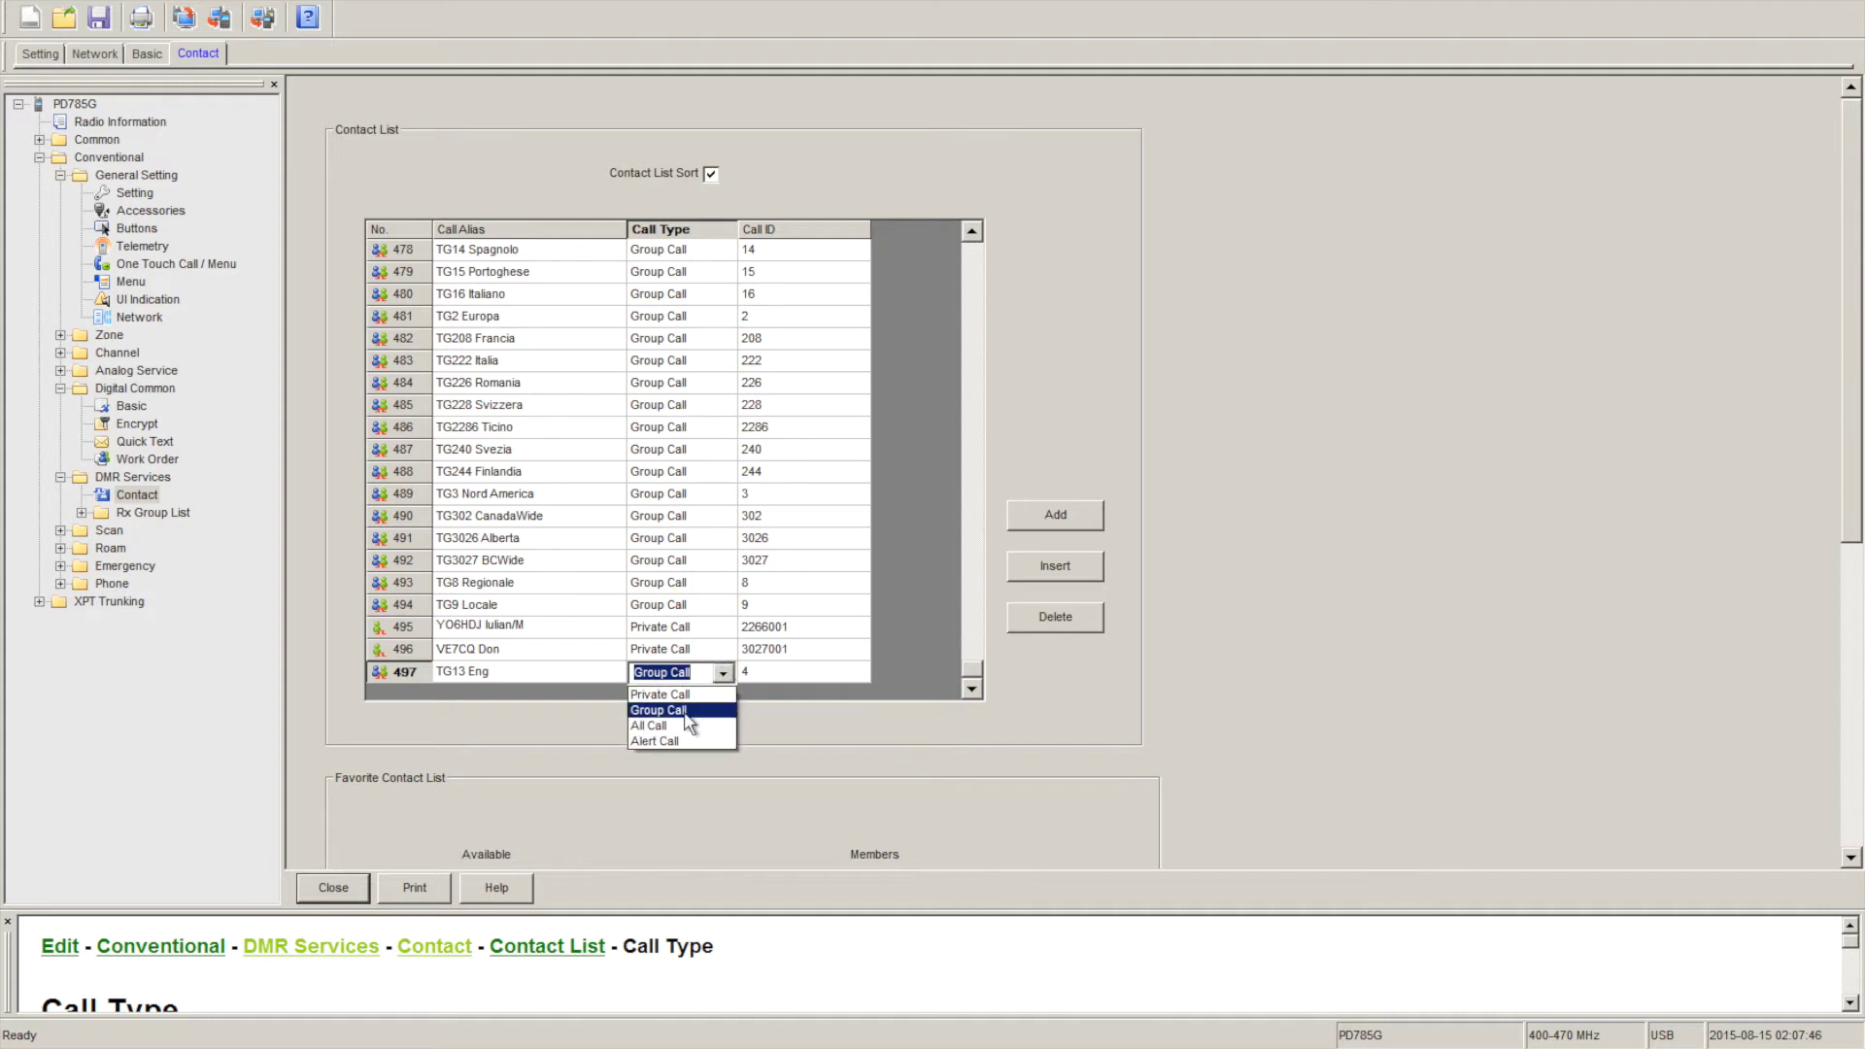
left_click(770, 677)
type("13")
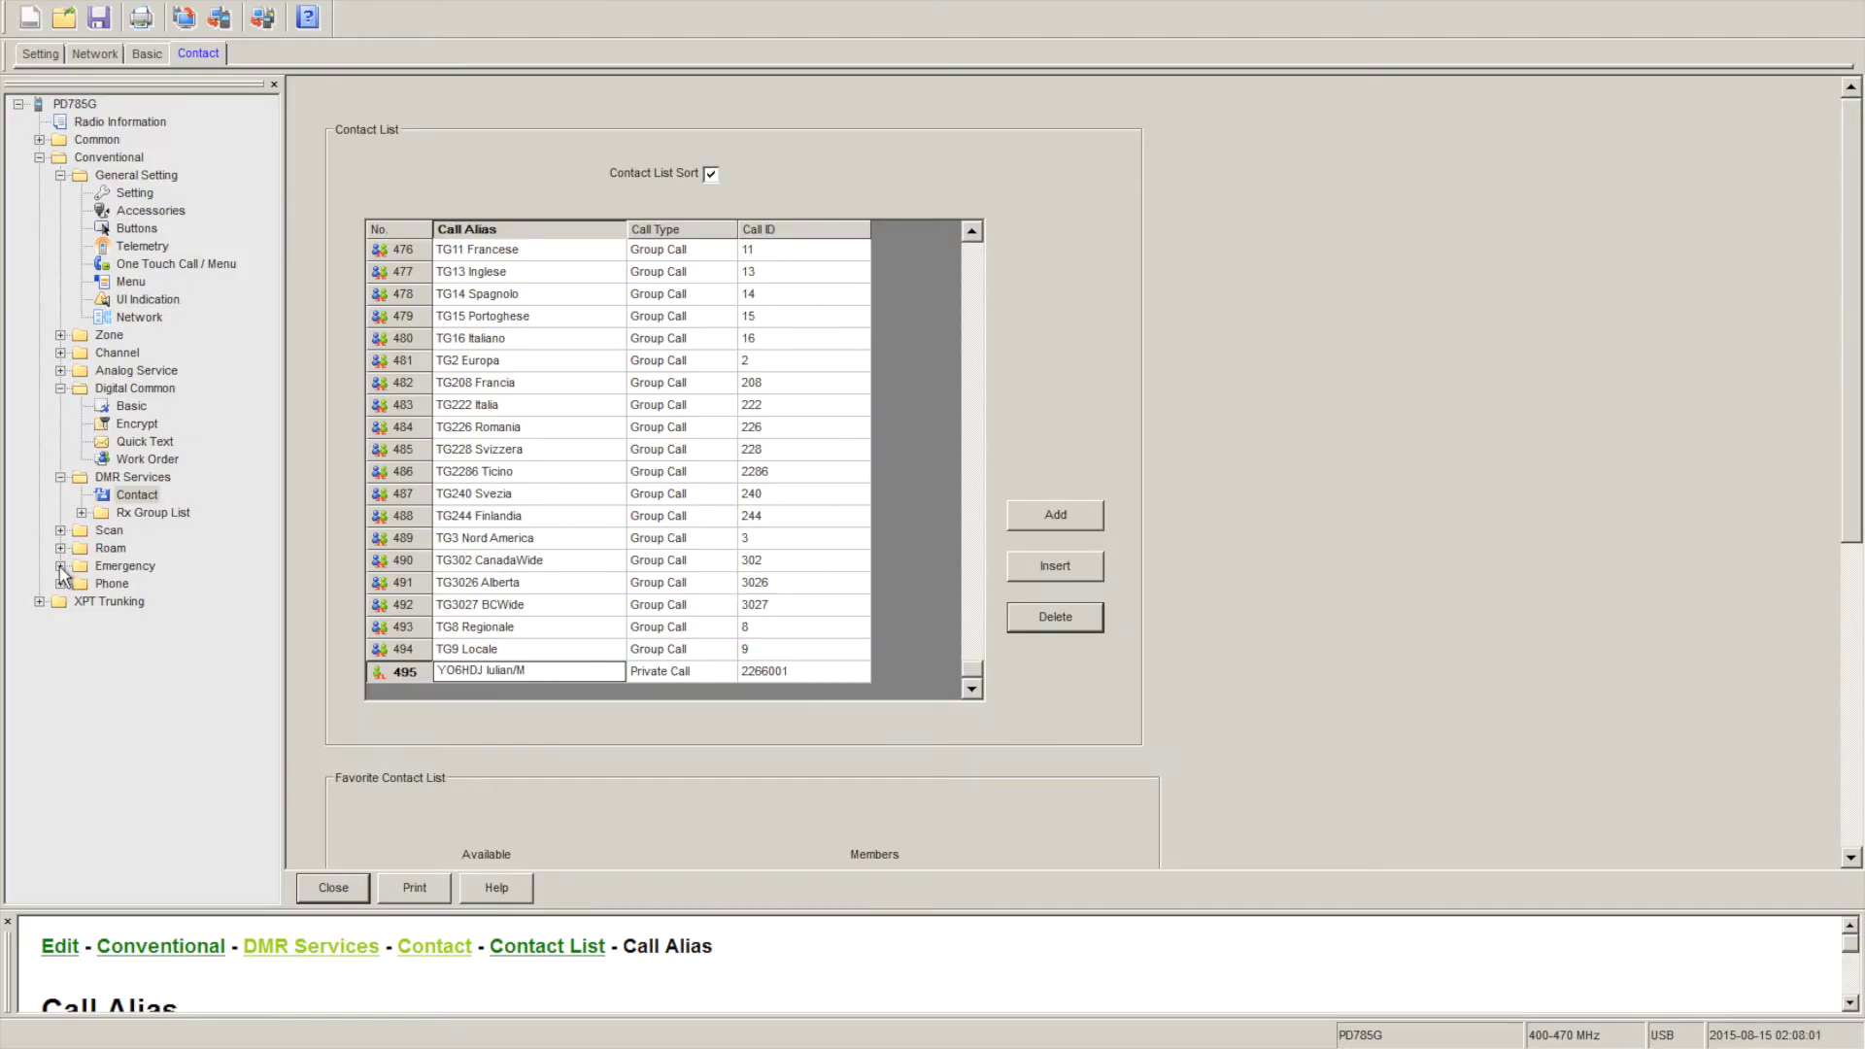
left_click(81, 513)
Add a new Rx group list and rename it 'Rx List'.
left_click(147, 513)
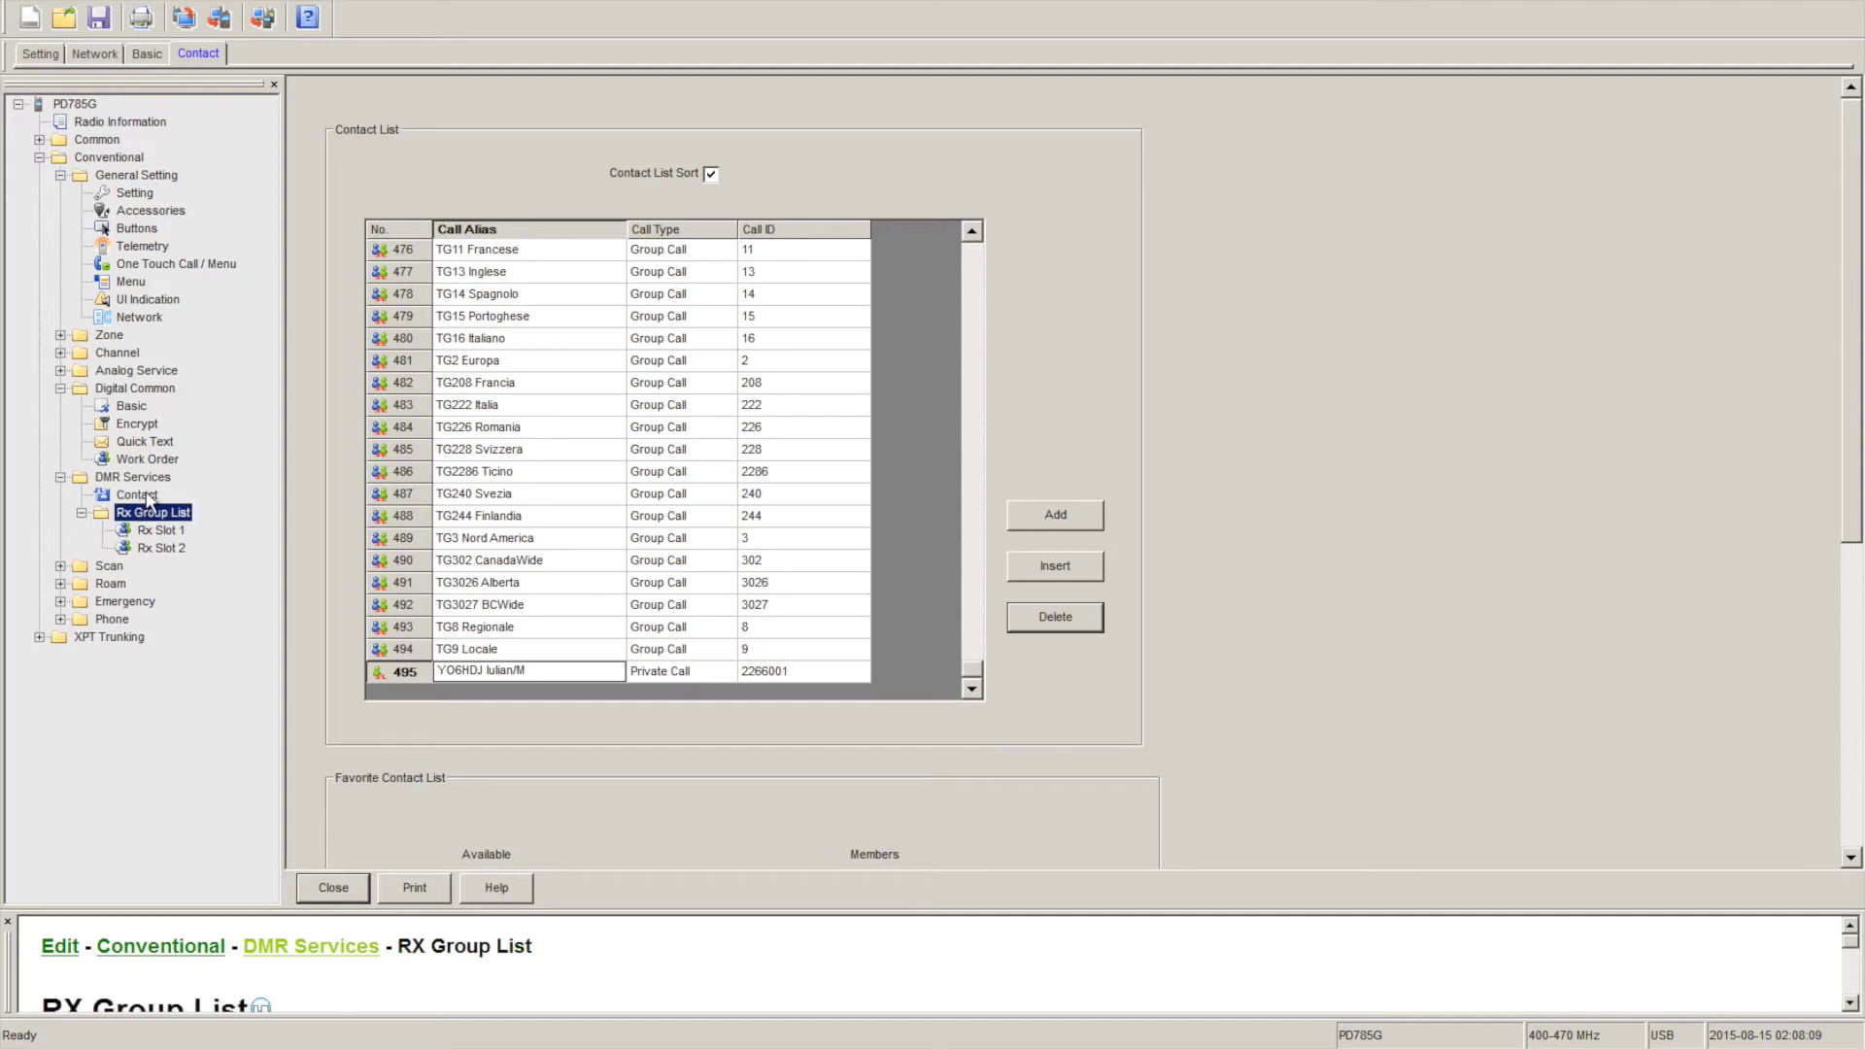
right_click(148, 513)
left_click(151, 519)
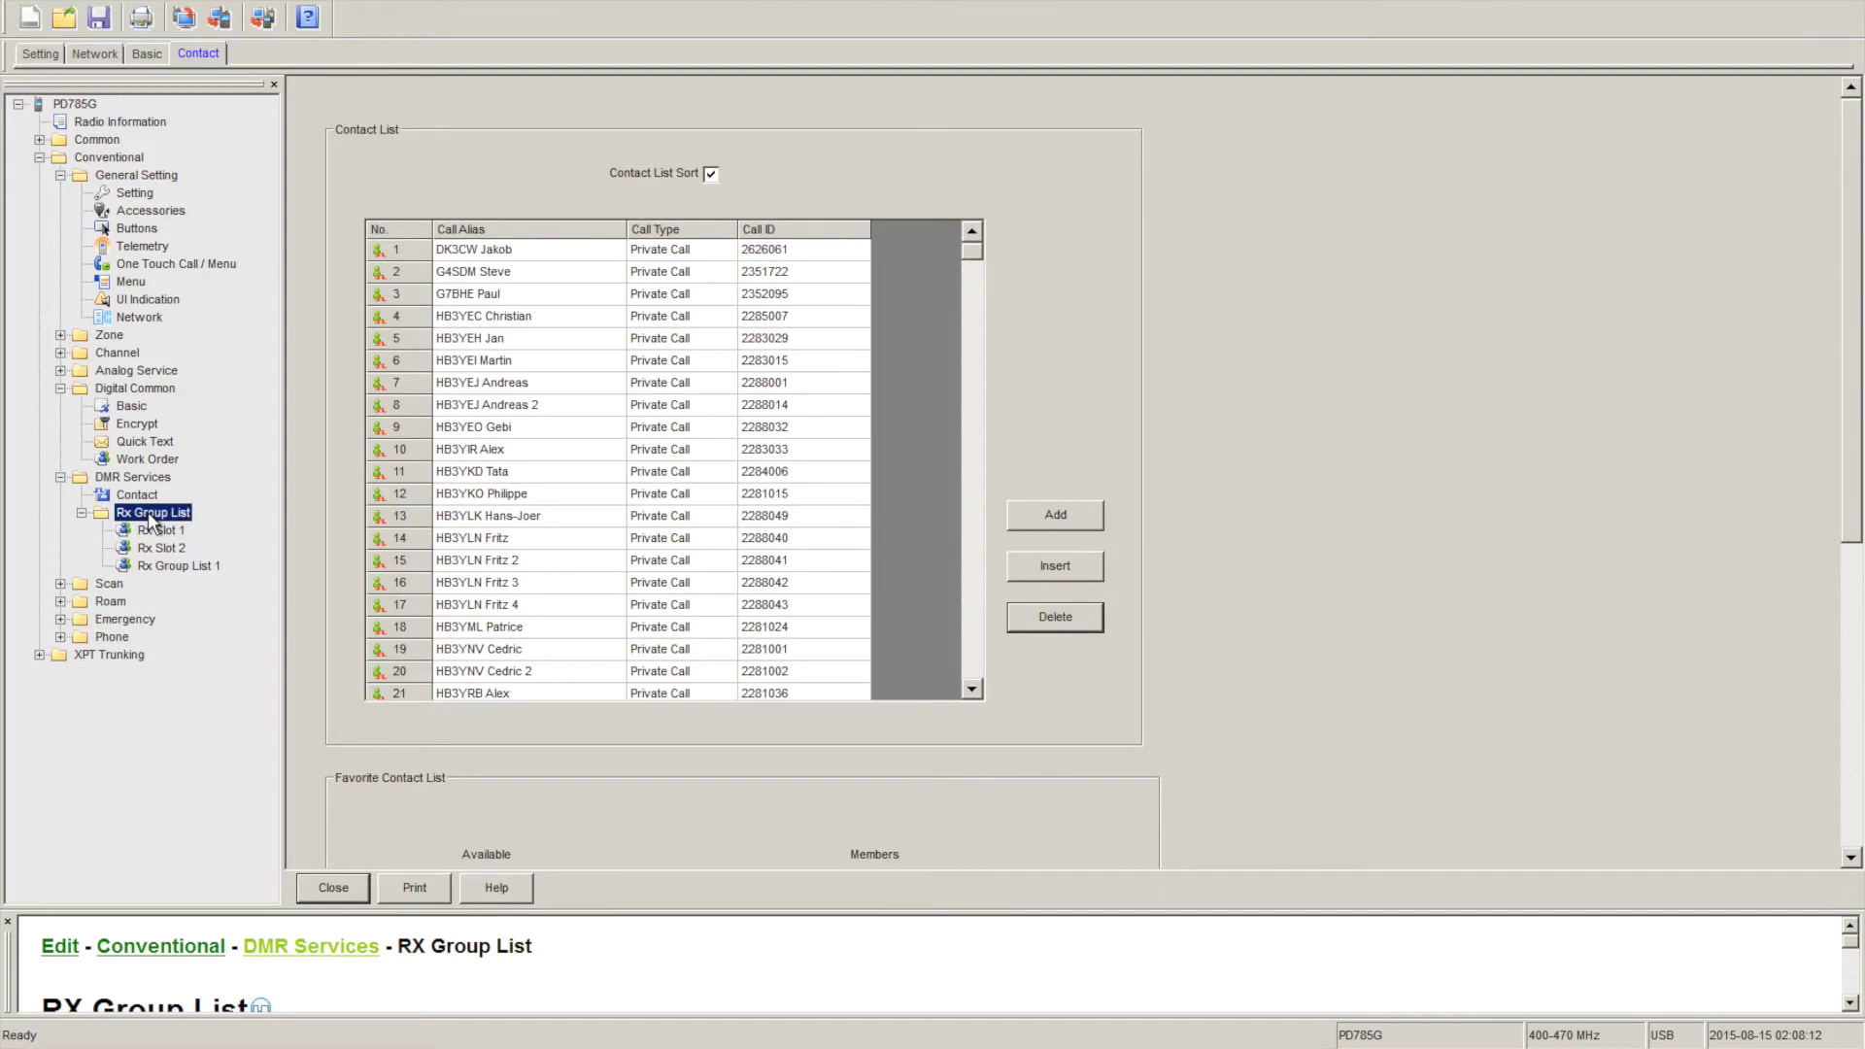
left_click(165, 567)
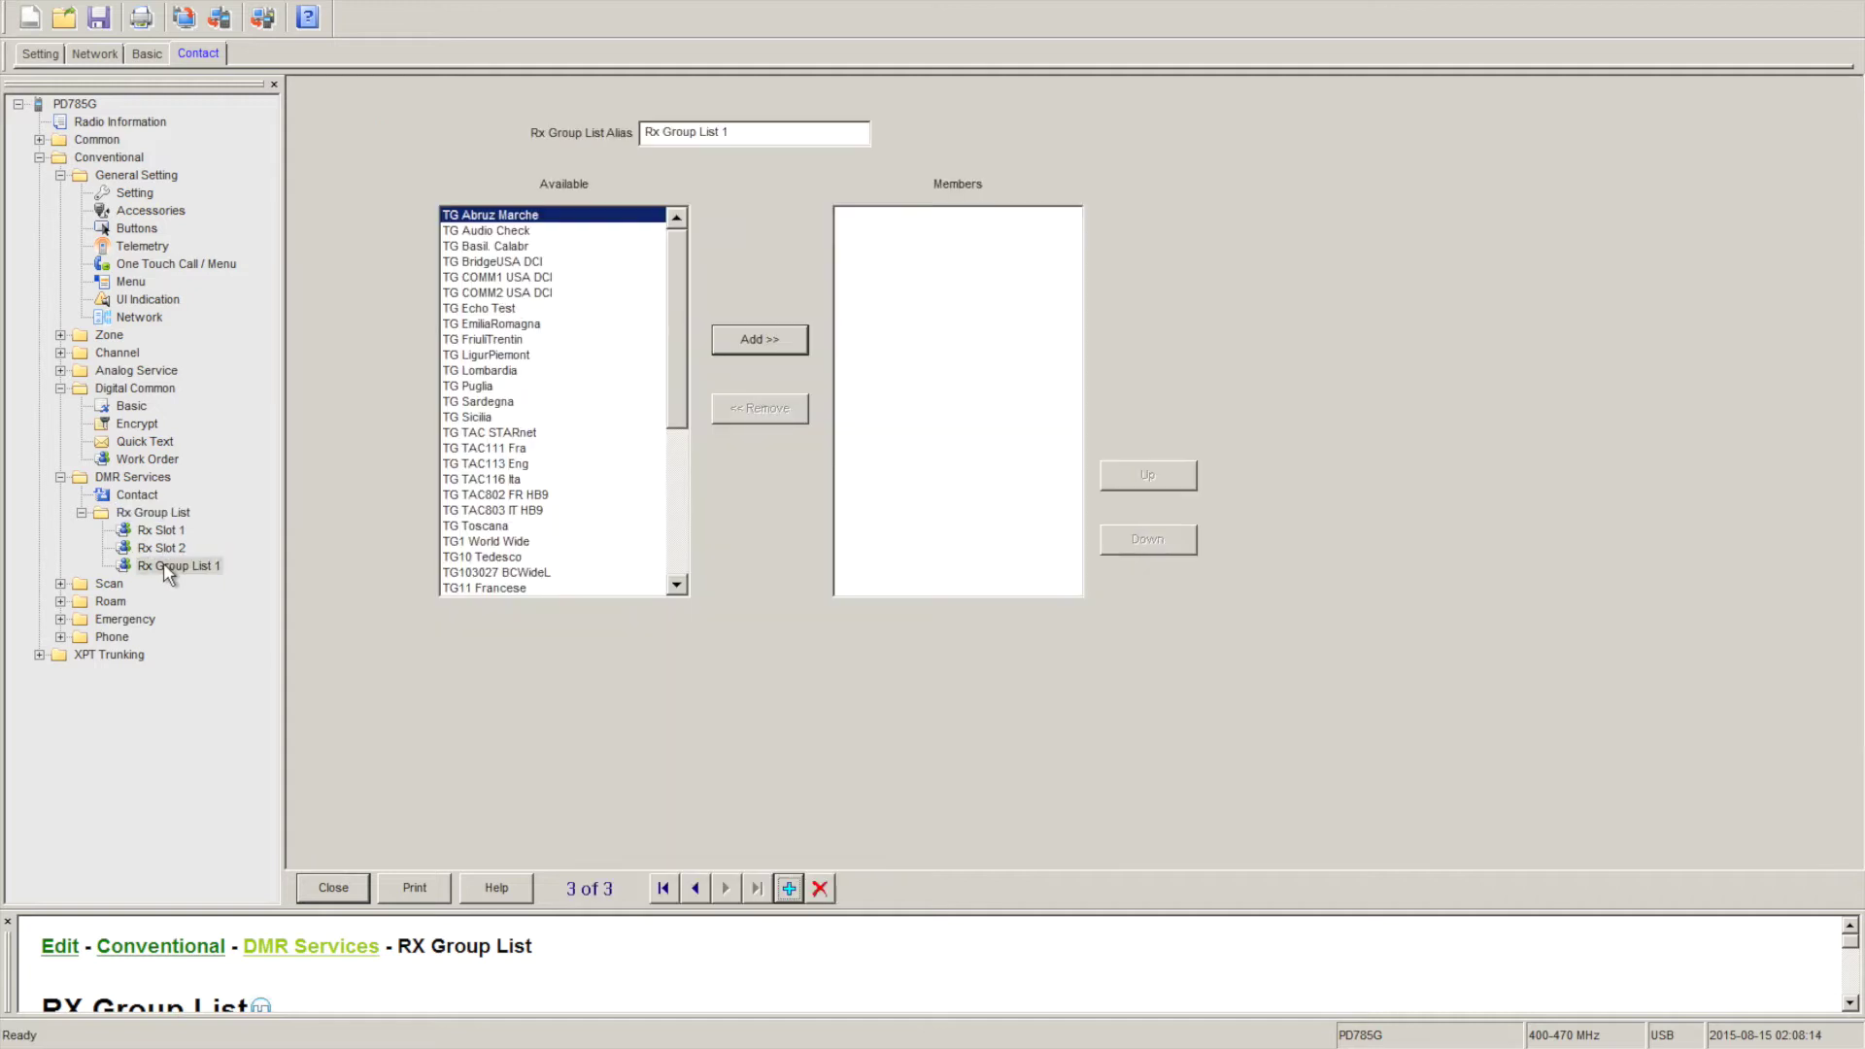
left_click(737, 132)
left_click_drag(736, 132, 666, 131)
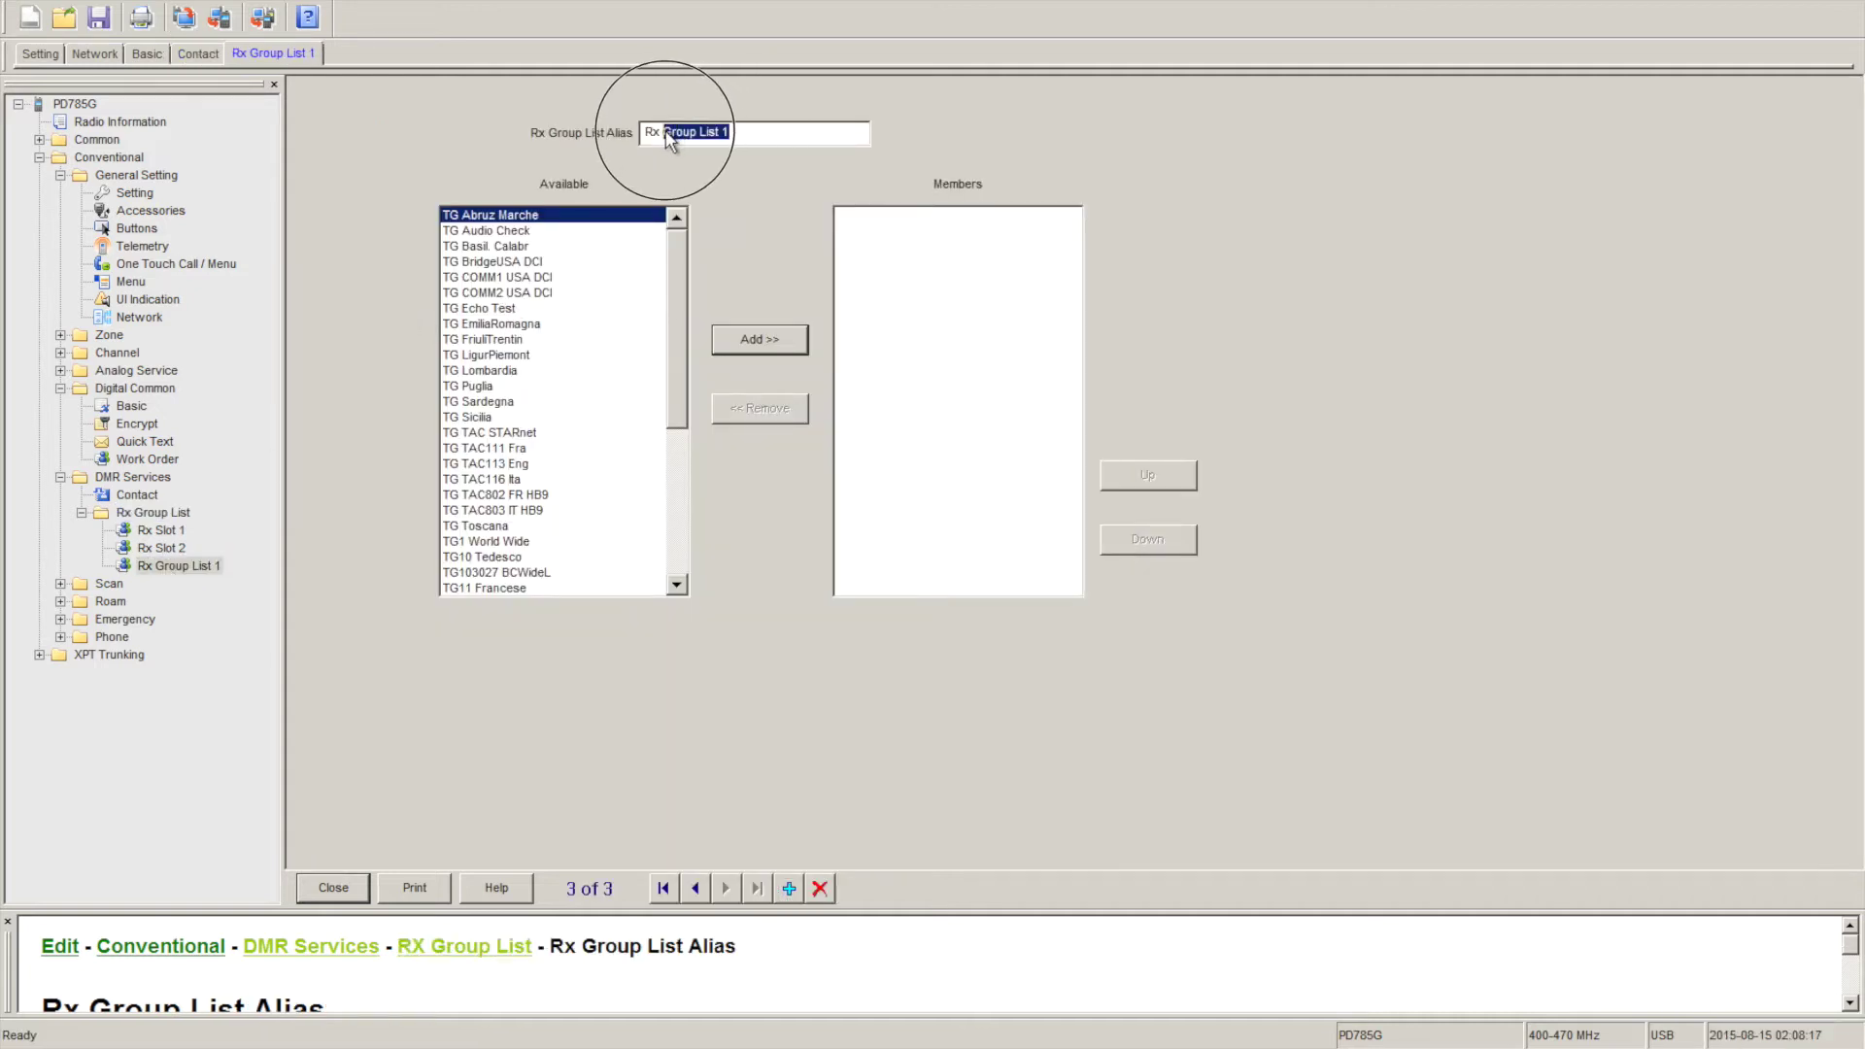
type("List")
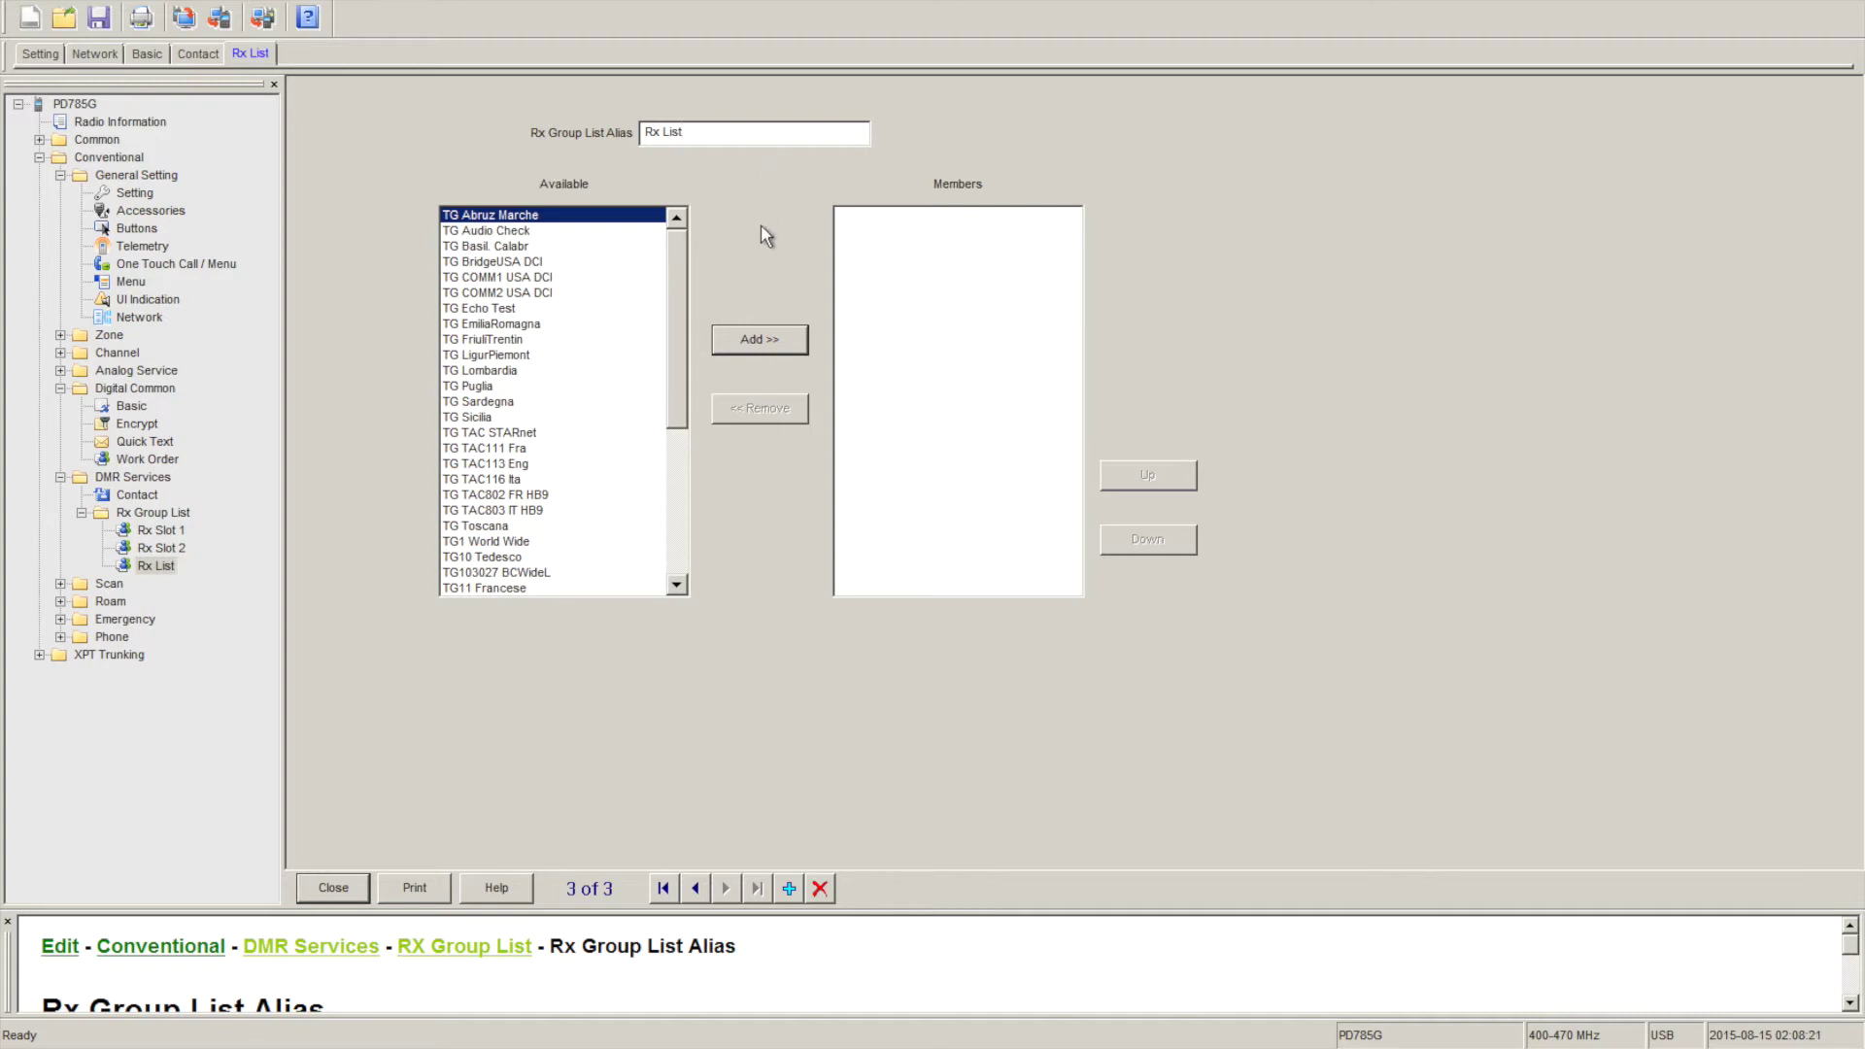
Add TG TAC113 Eng and TG13 Inglese as members of Rx List.
left_click_drag(676, 243, 682, 310)
left_click(531, 466)
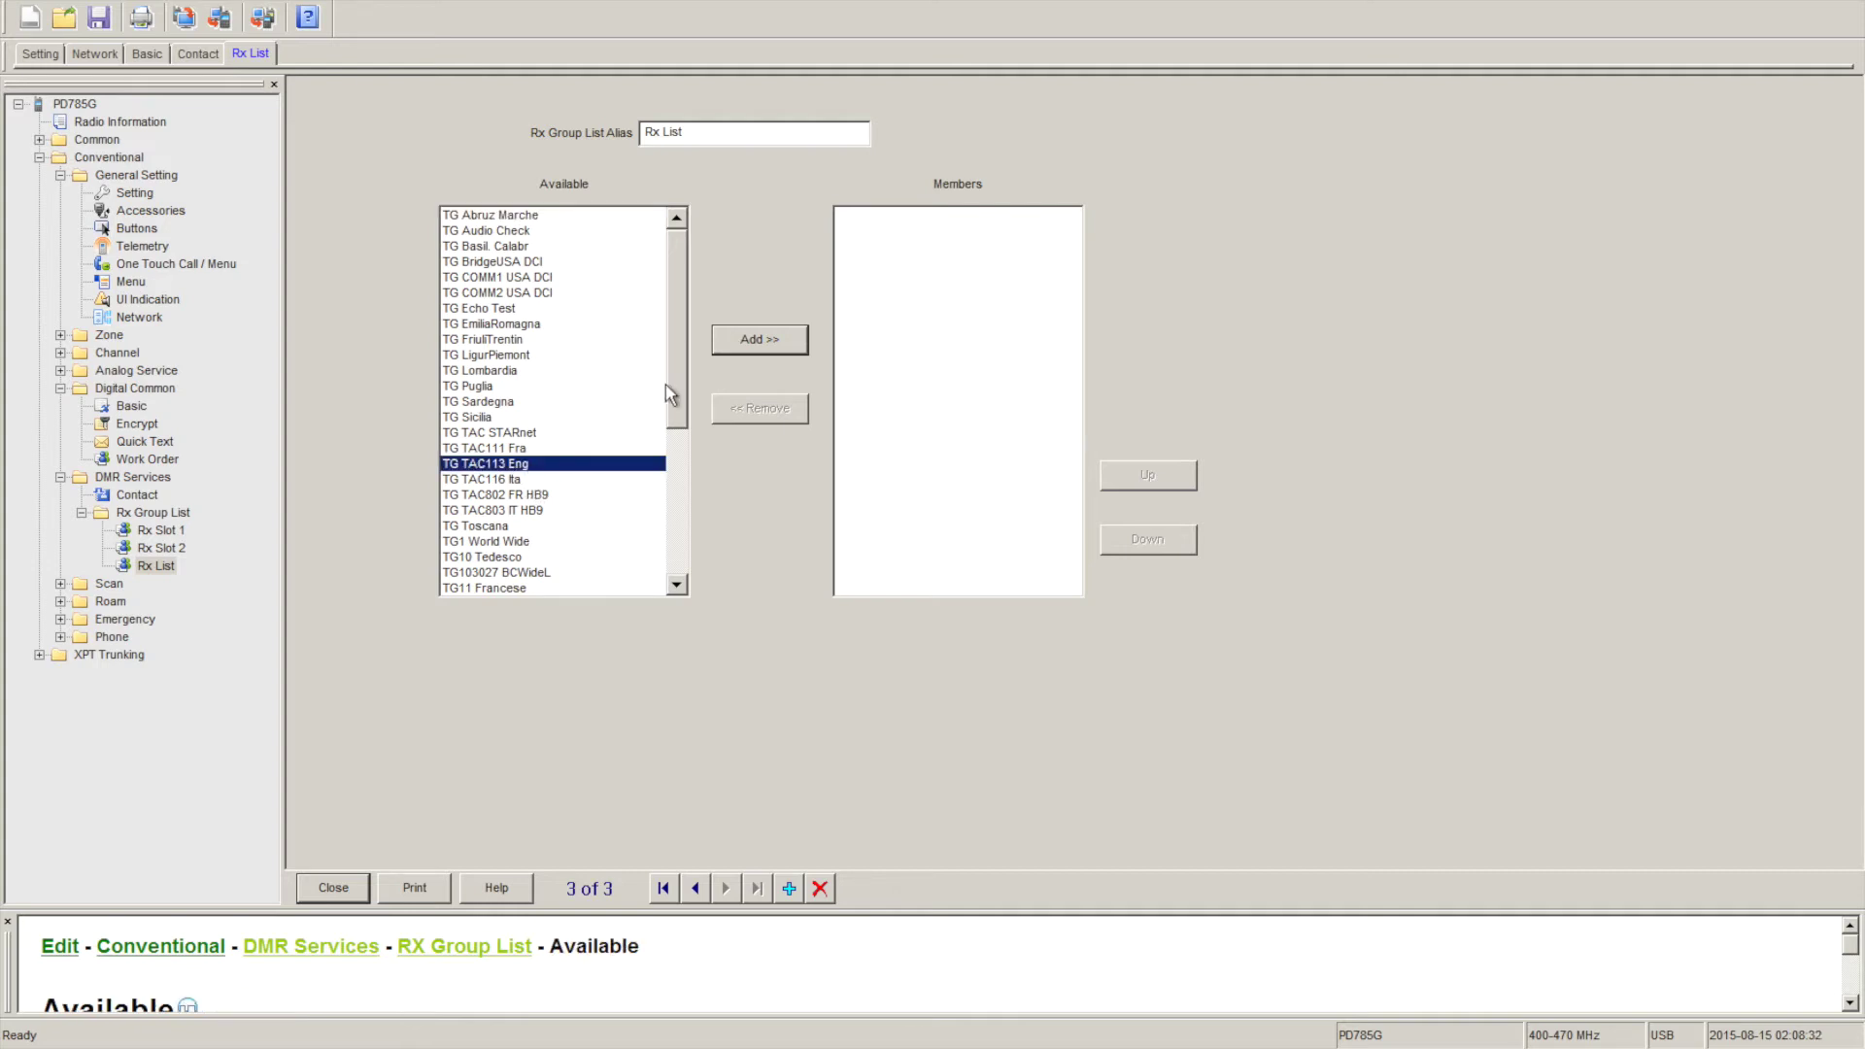
left_click(753, 344)
left_click_drag(677, 350, 676, 489)
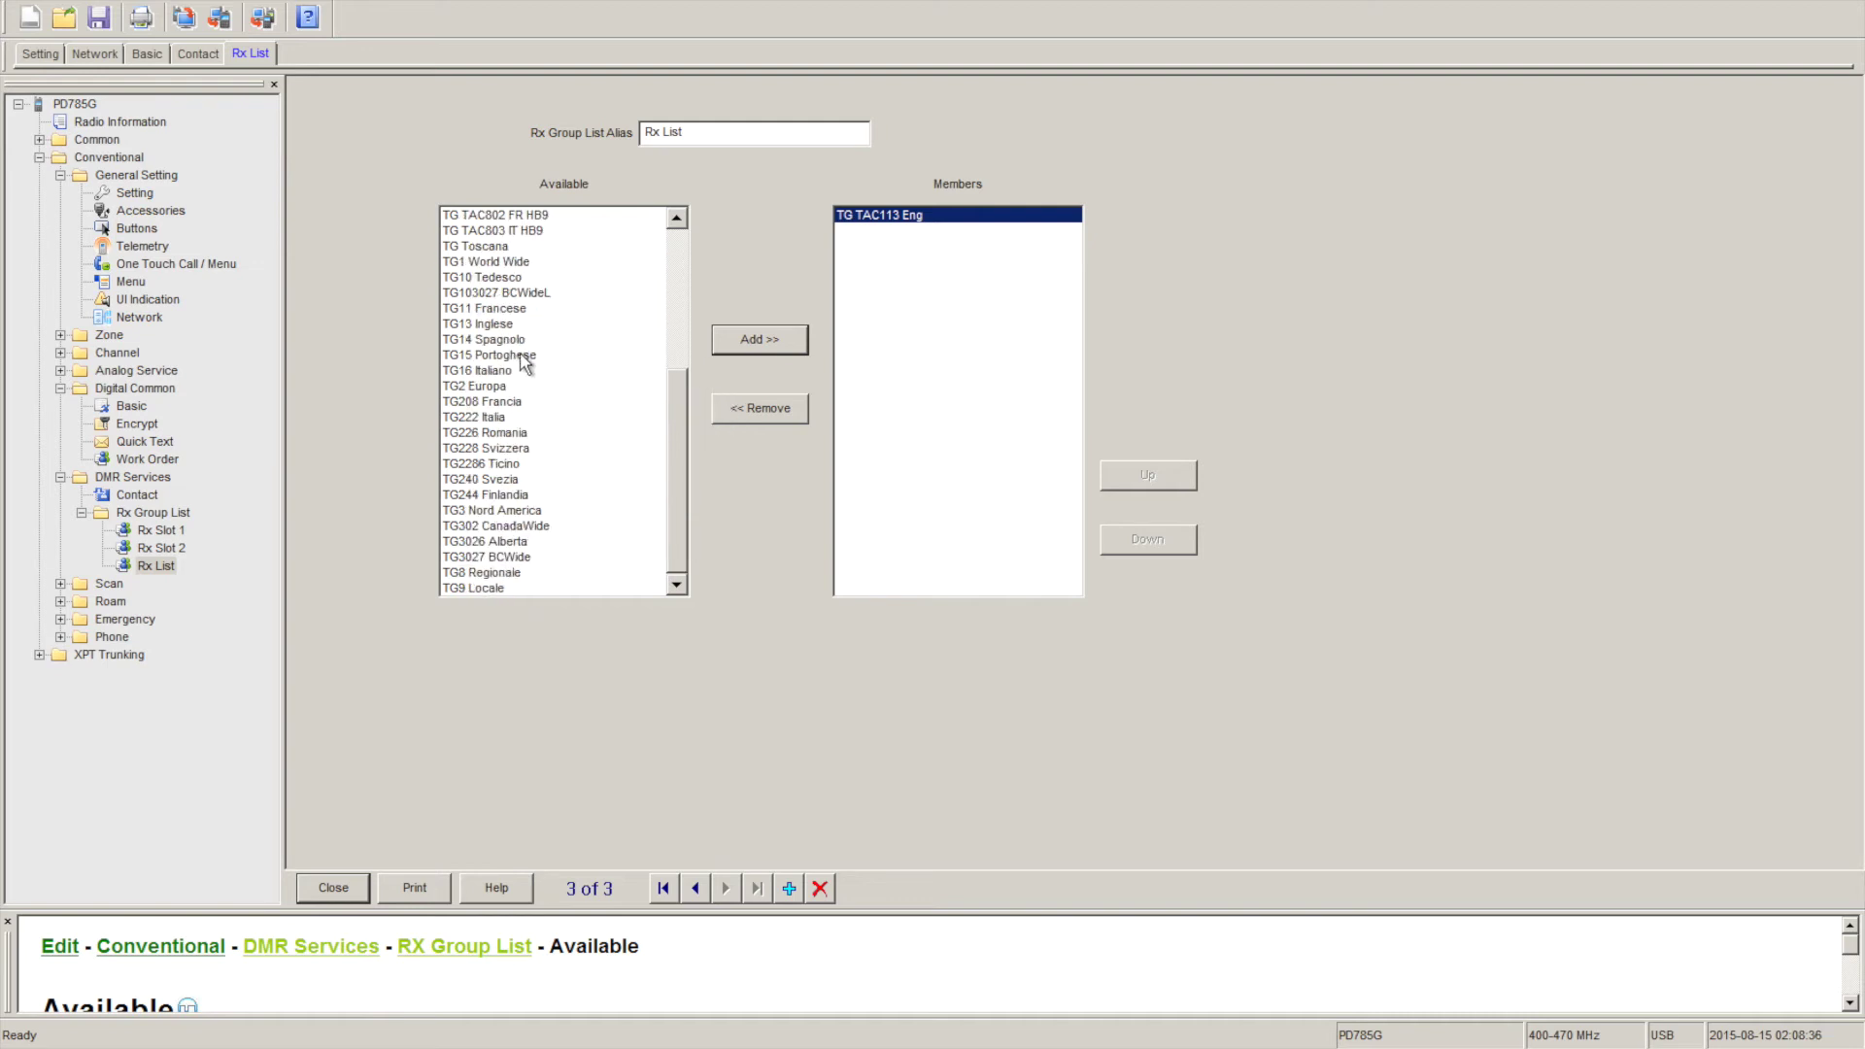
left_click(507, 325)
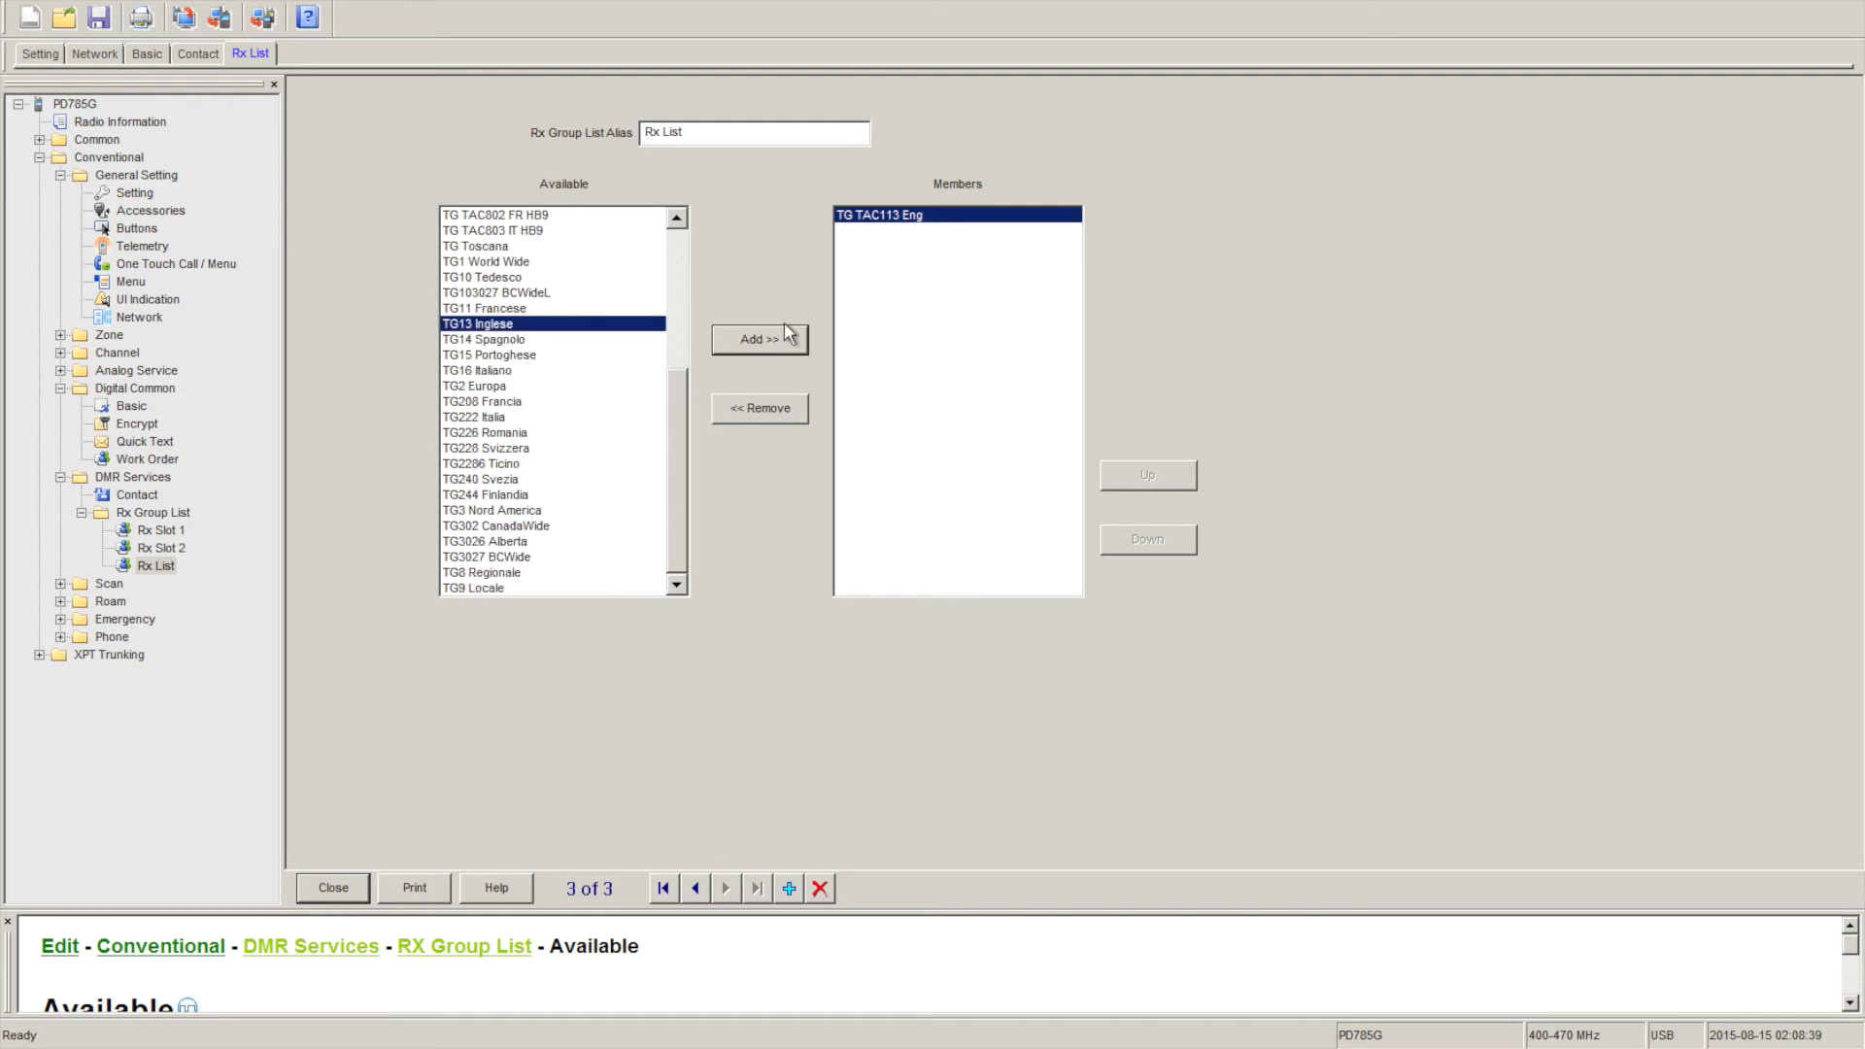
left_click(762, 344)
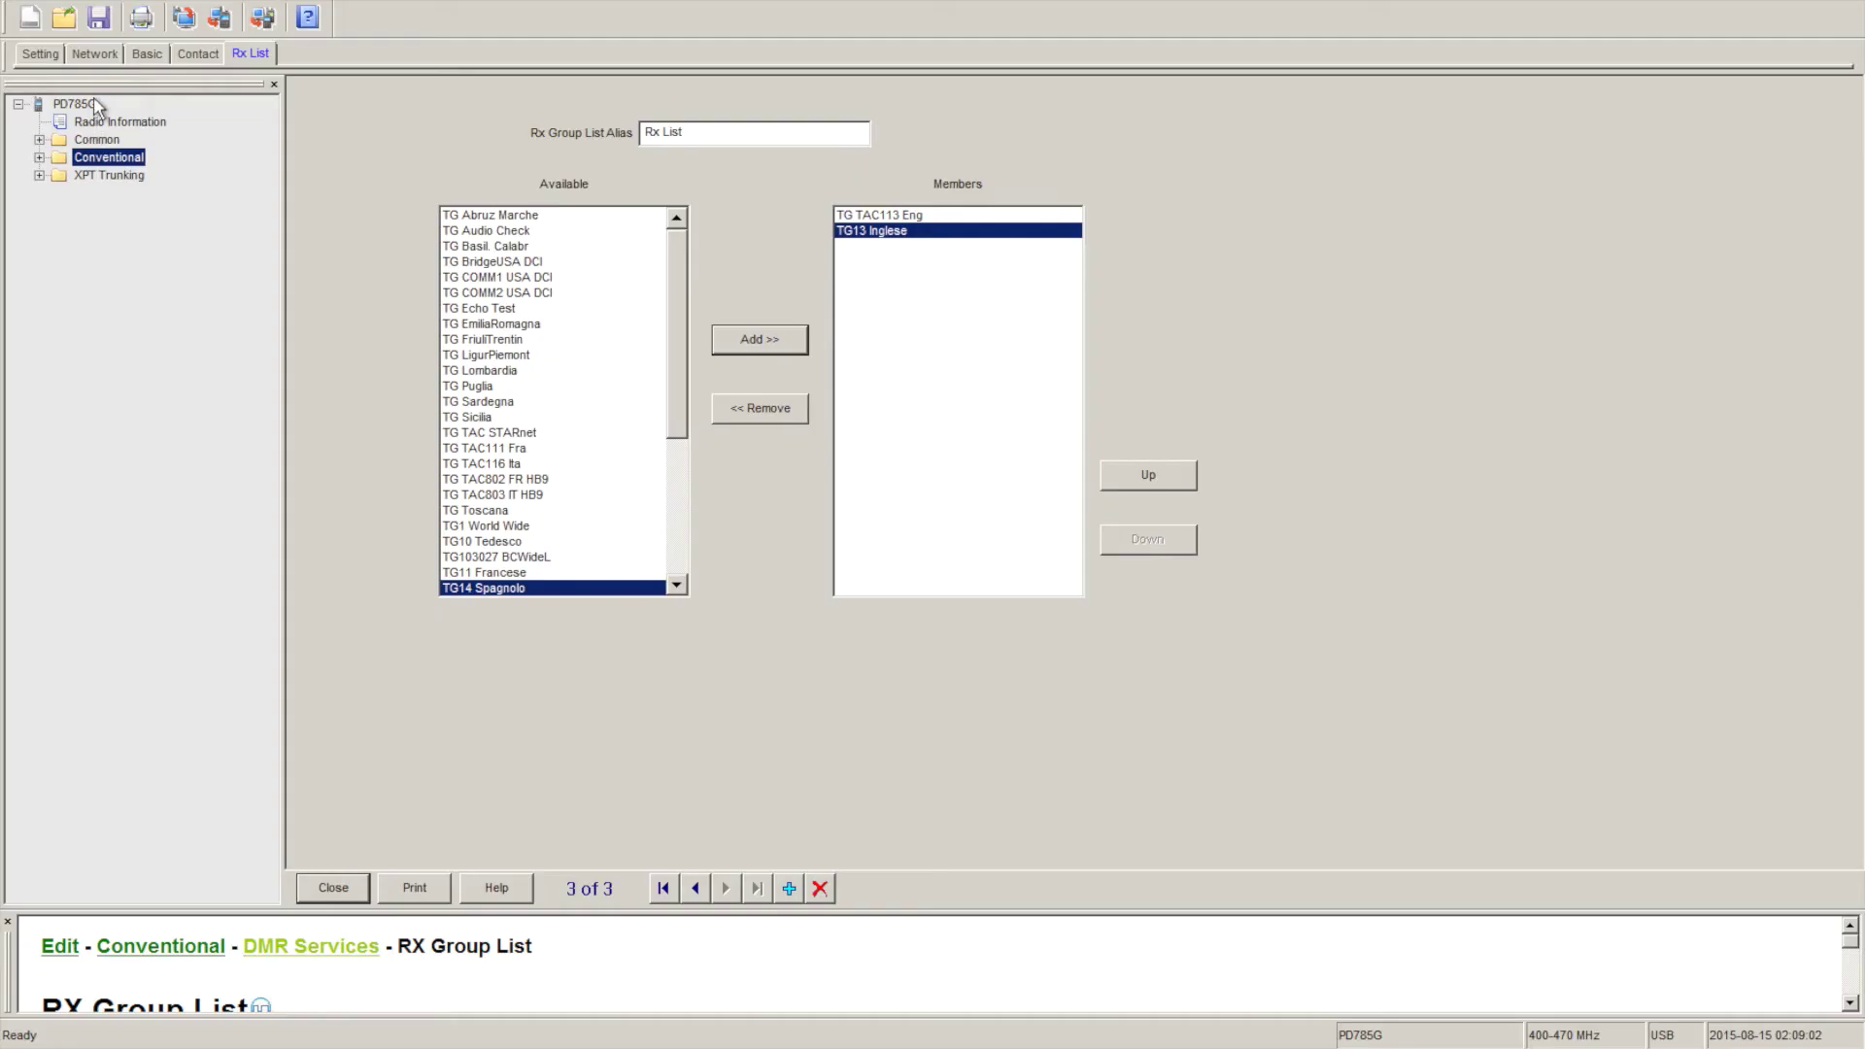
Add digital channel CH D1 under Conventional > Channel and open it for editing.
left_click(39, 157)
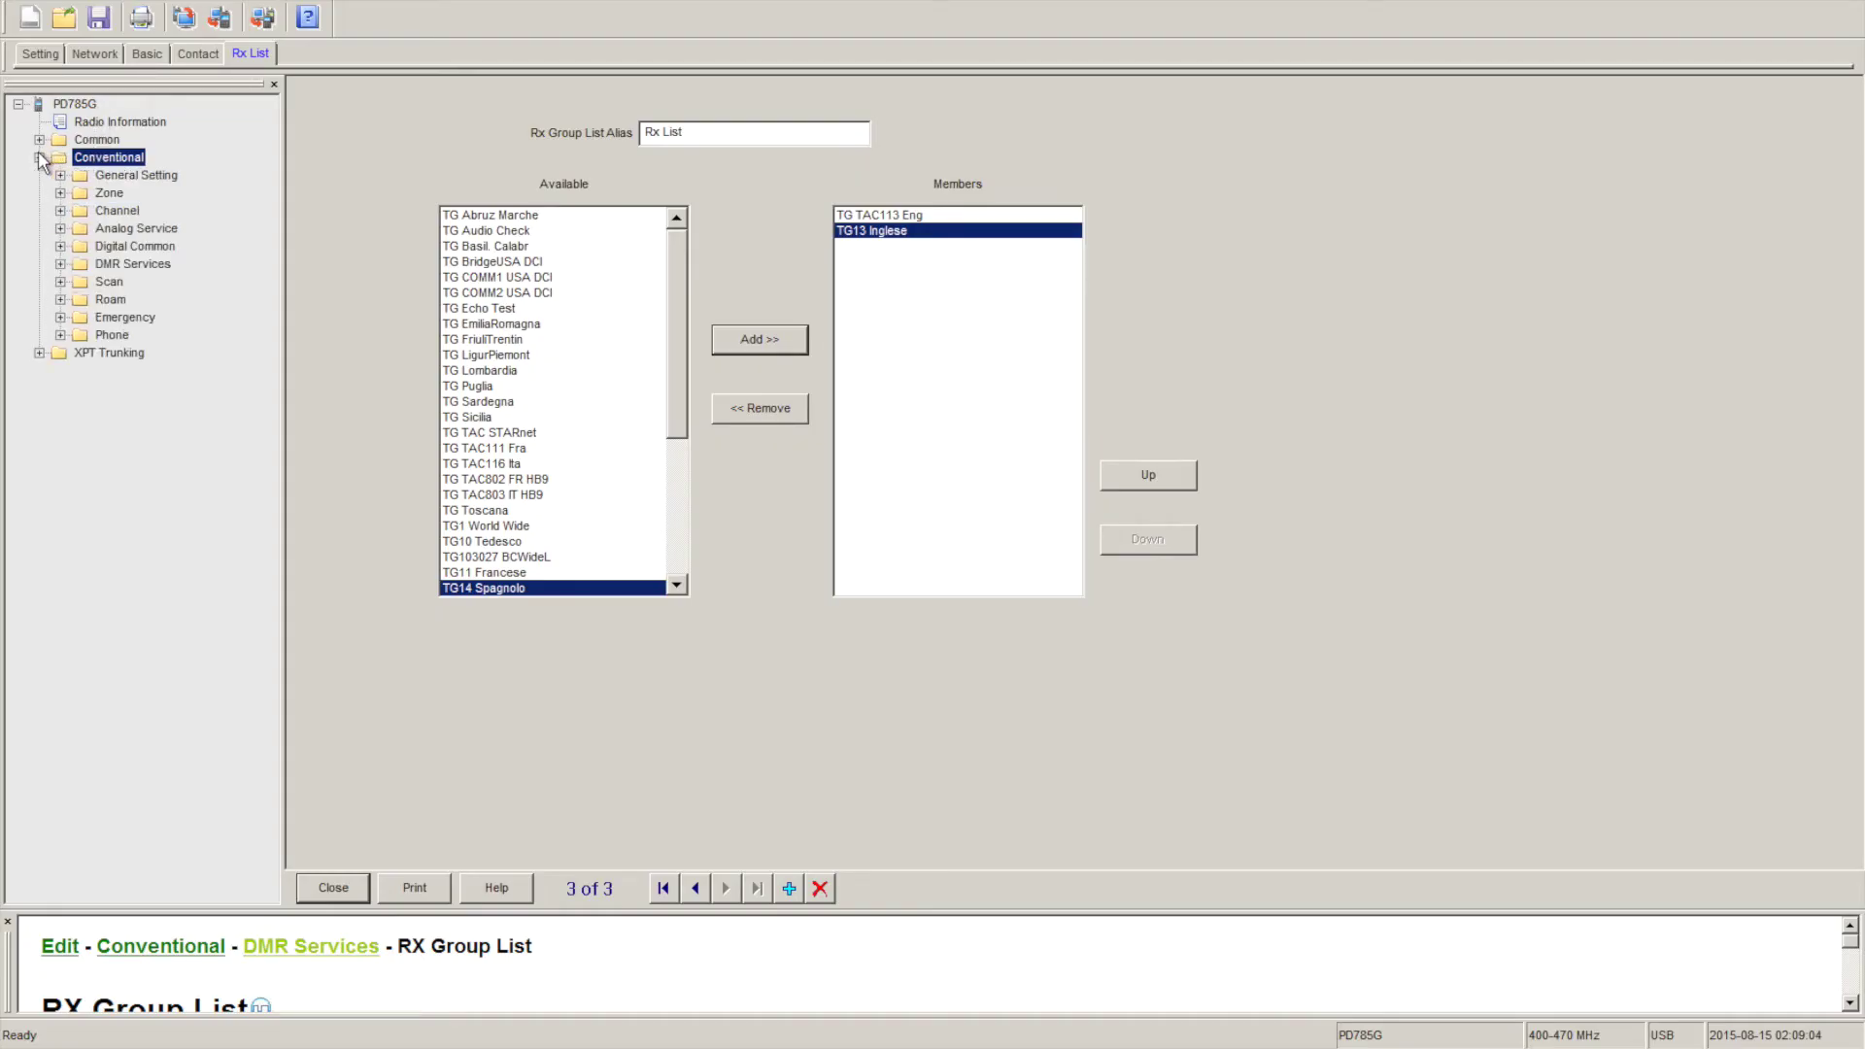
left_click(61, 211)
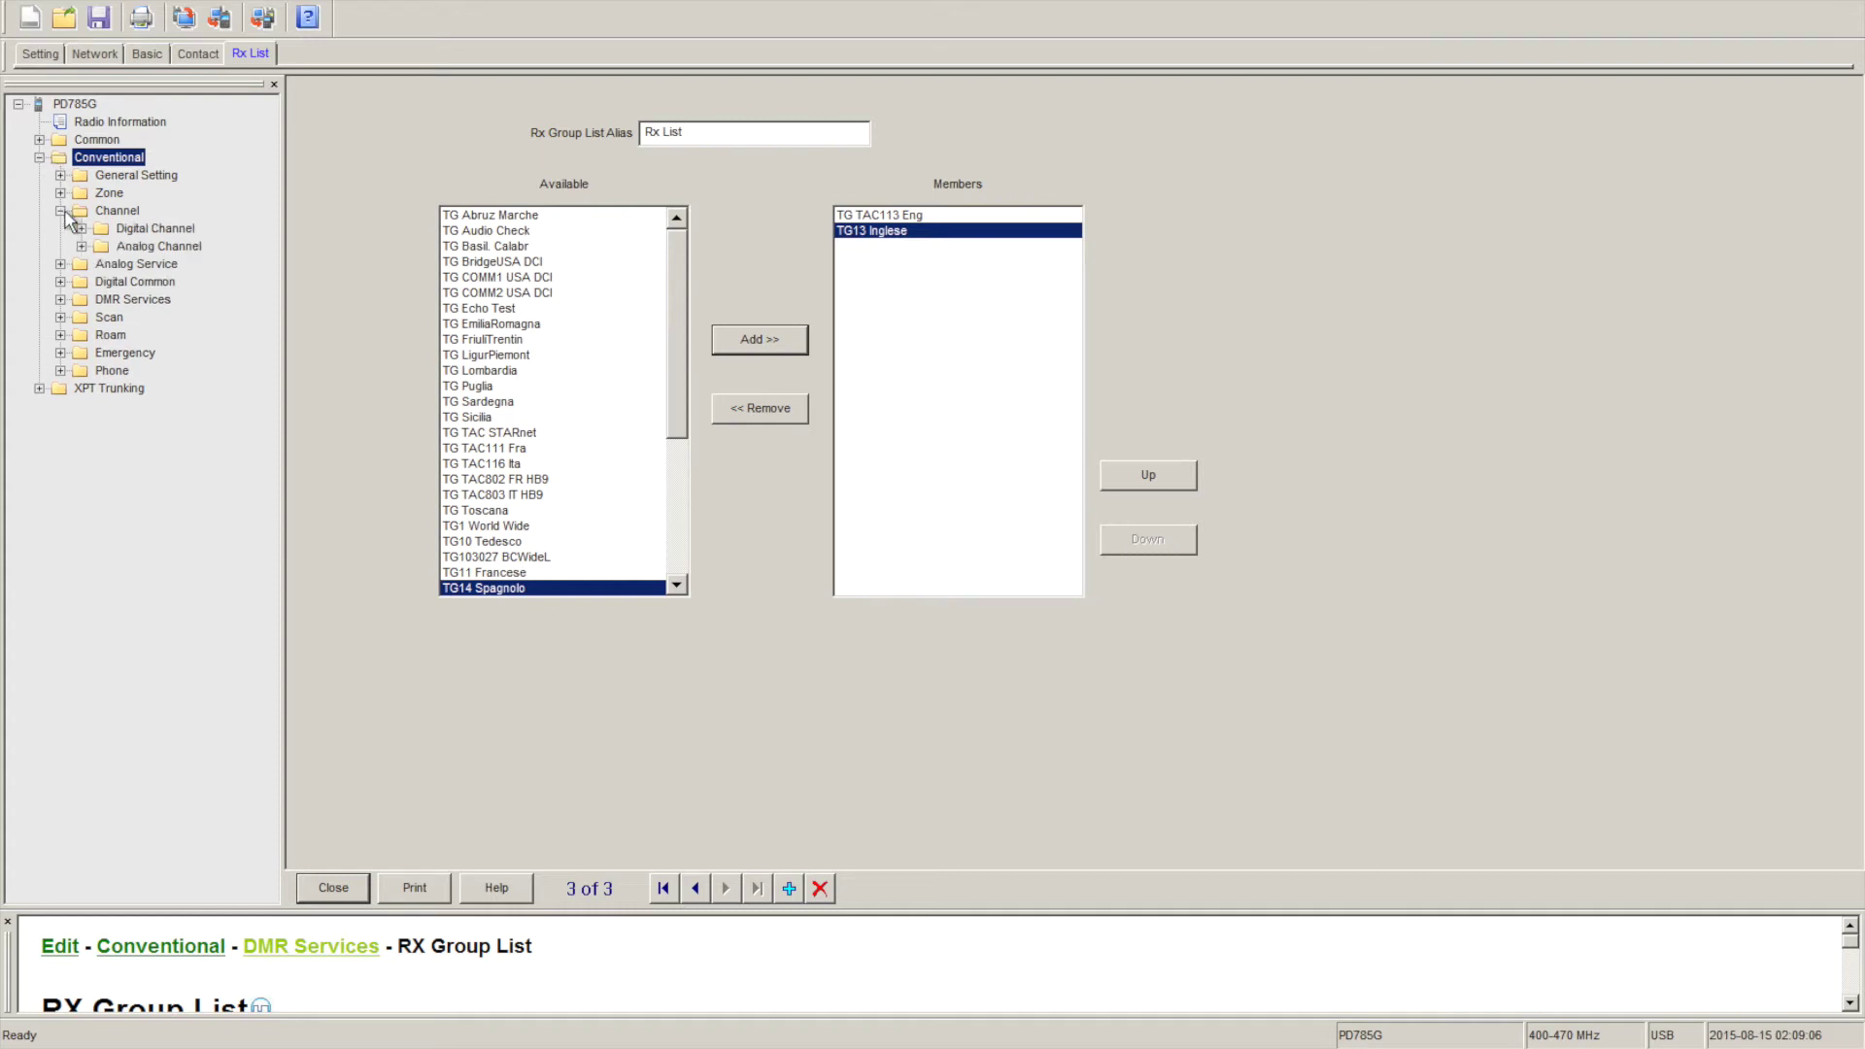
left_click(153, 229)
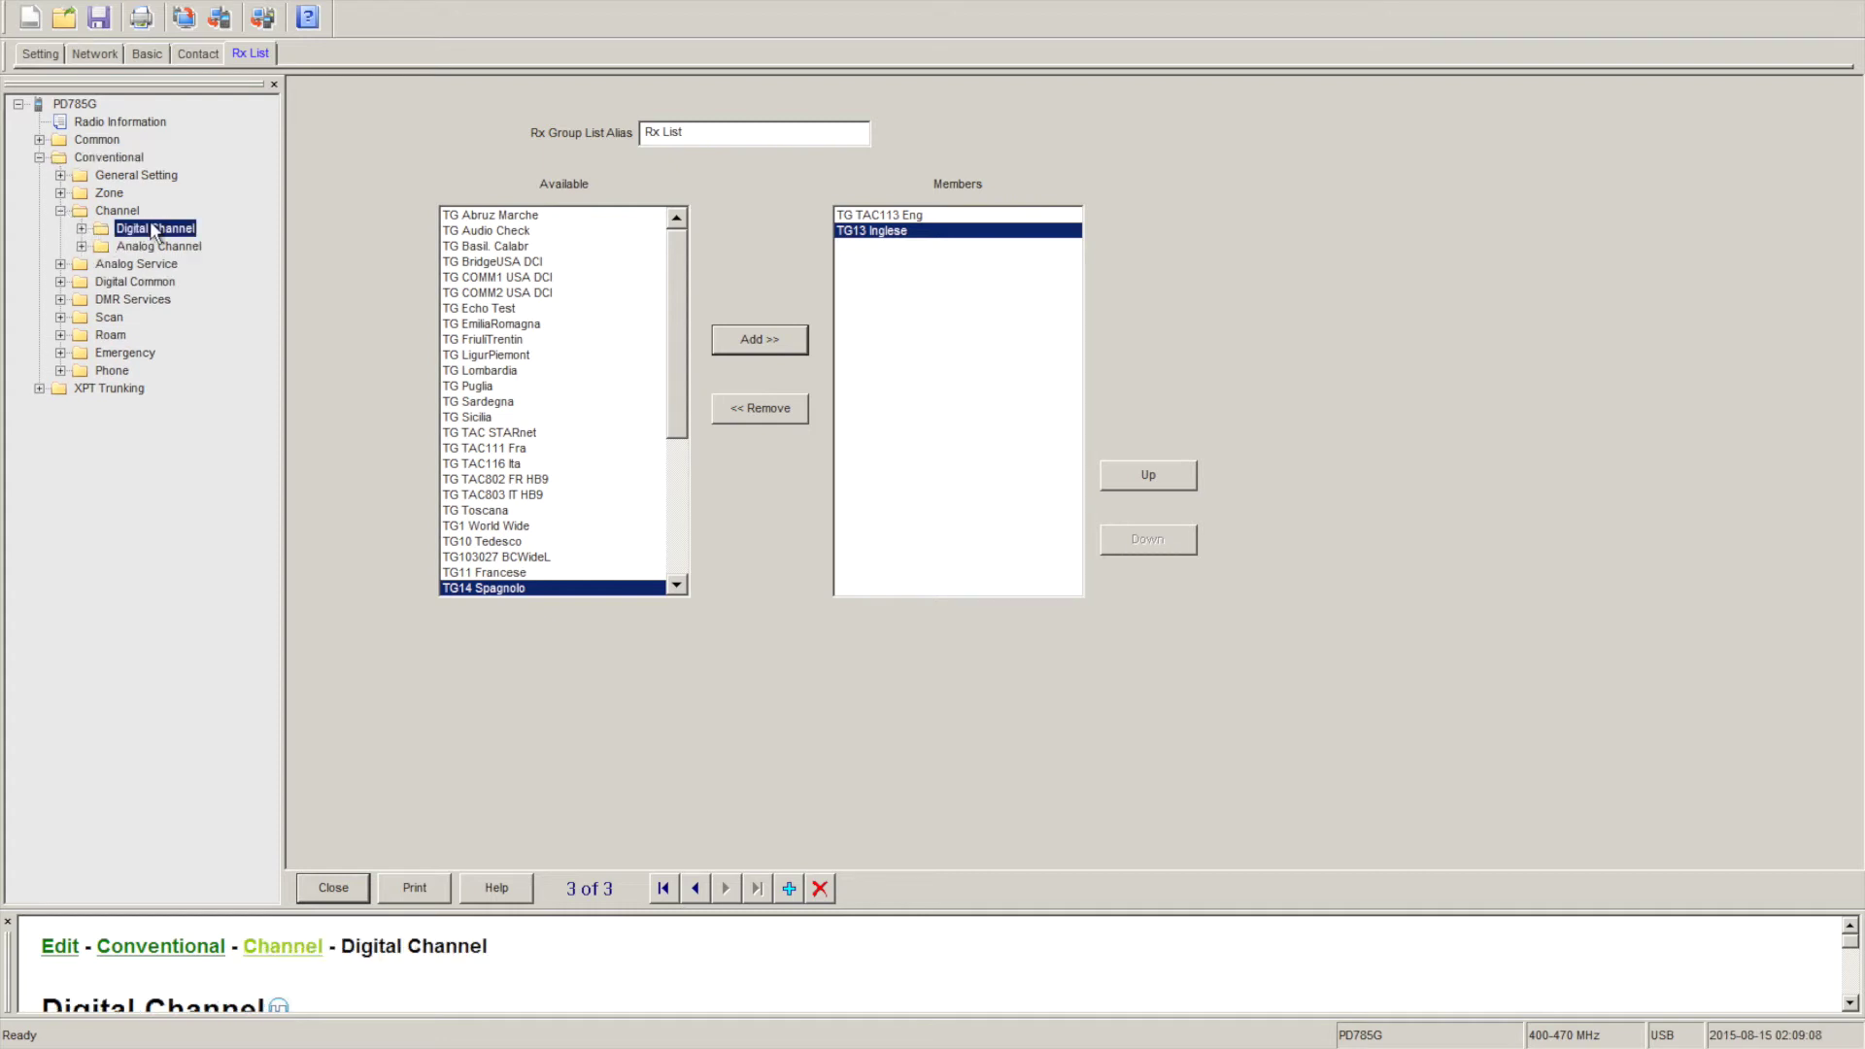
left_click(82, 230)
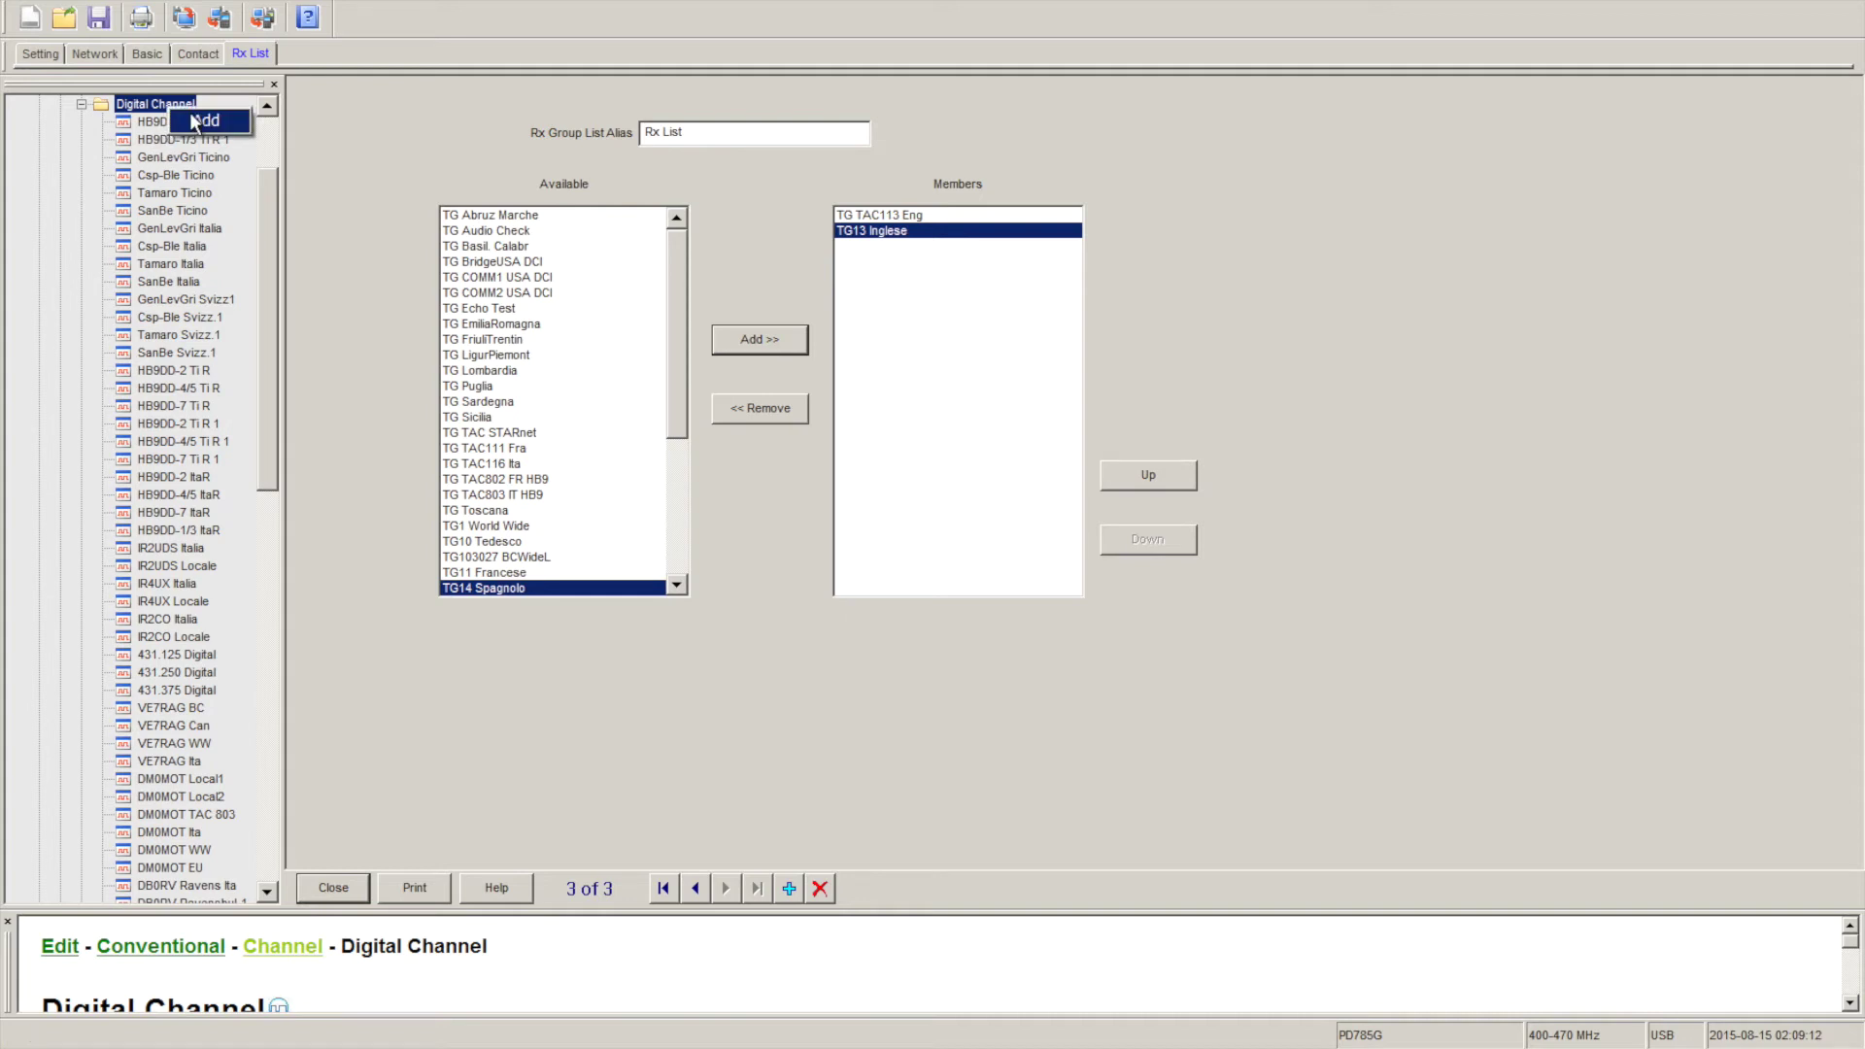
left_click_drag(264, 190, 270, 662)
left_click(273, 520)
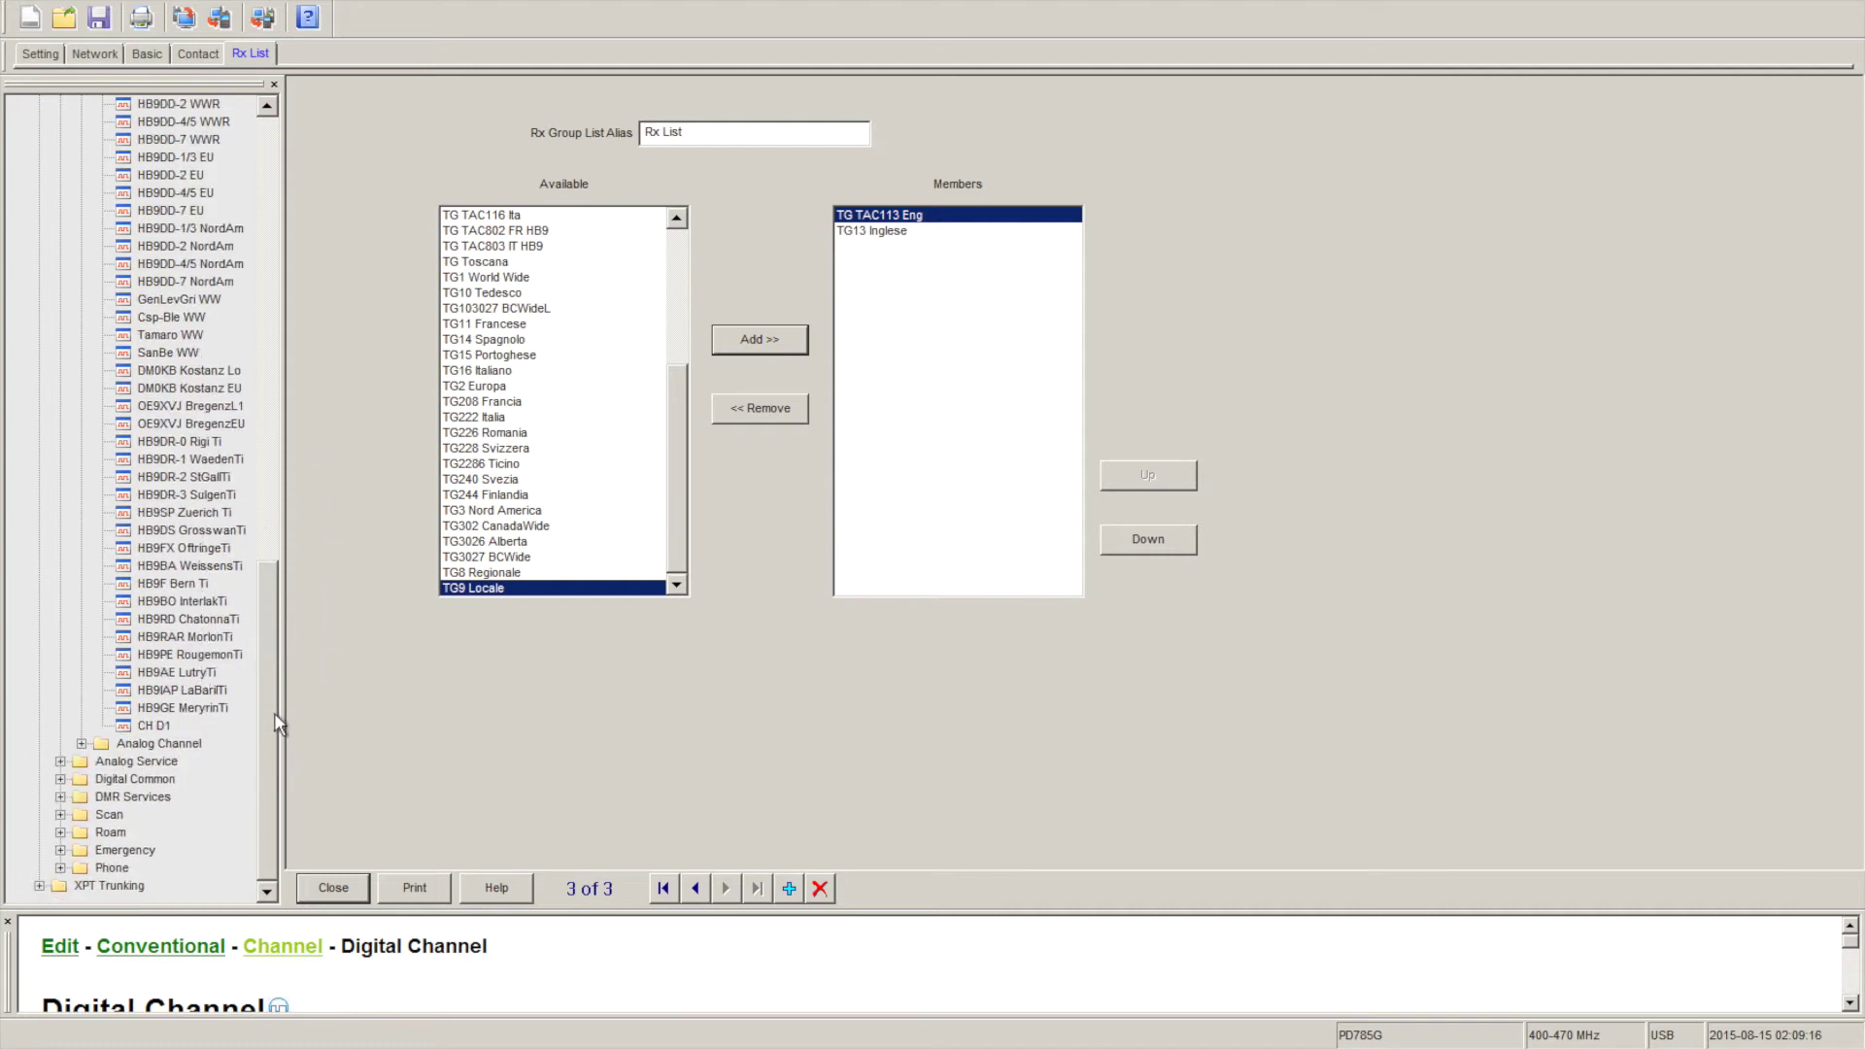
left_click(155, 727)
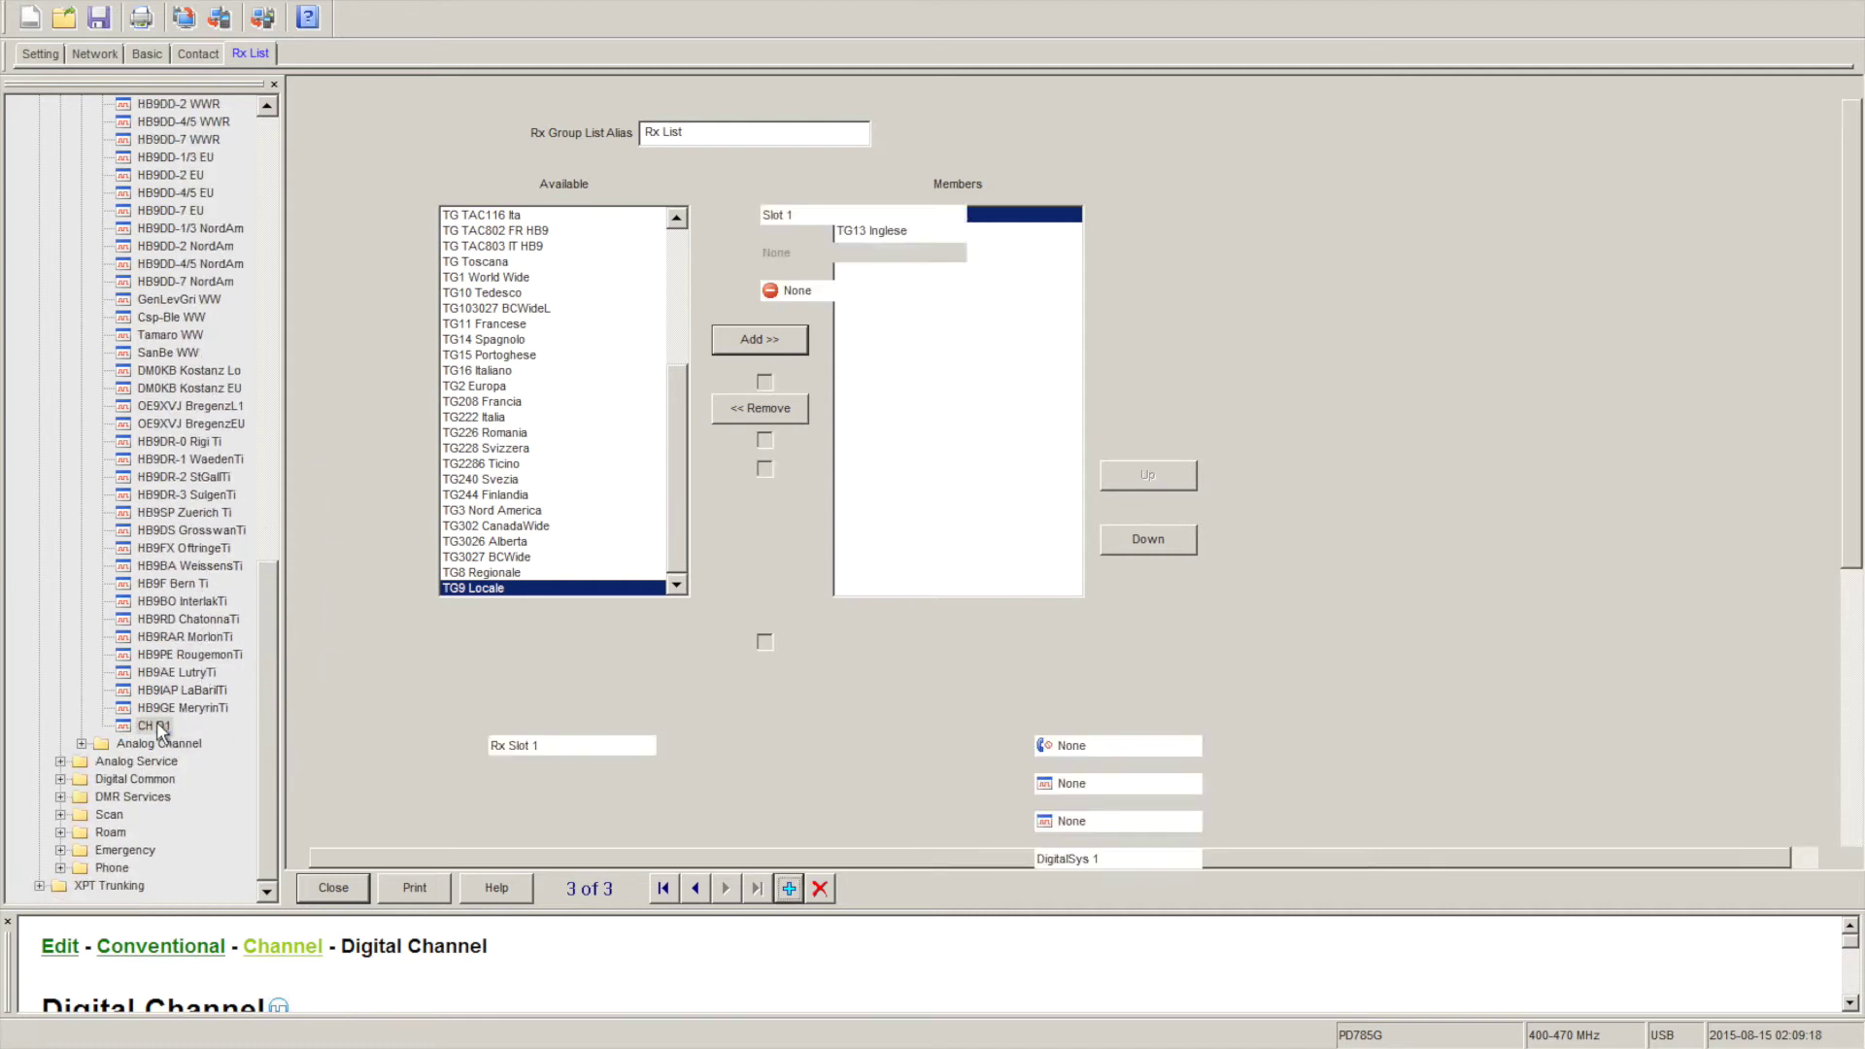
Rename the new channel 'VE7RAG S1' and keep it on Slot 1.
left_click(714, 134)
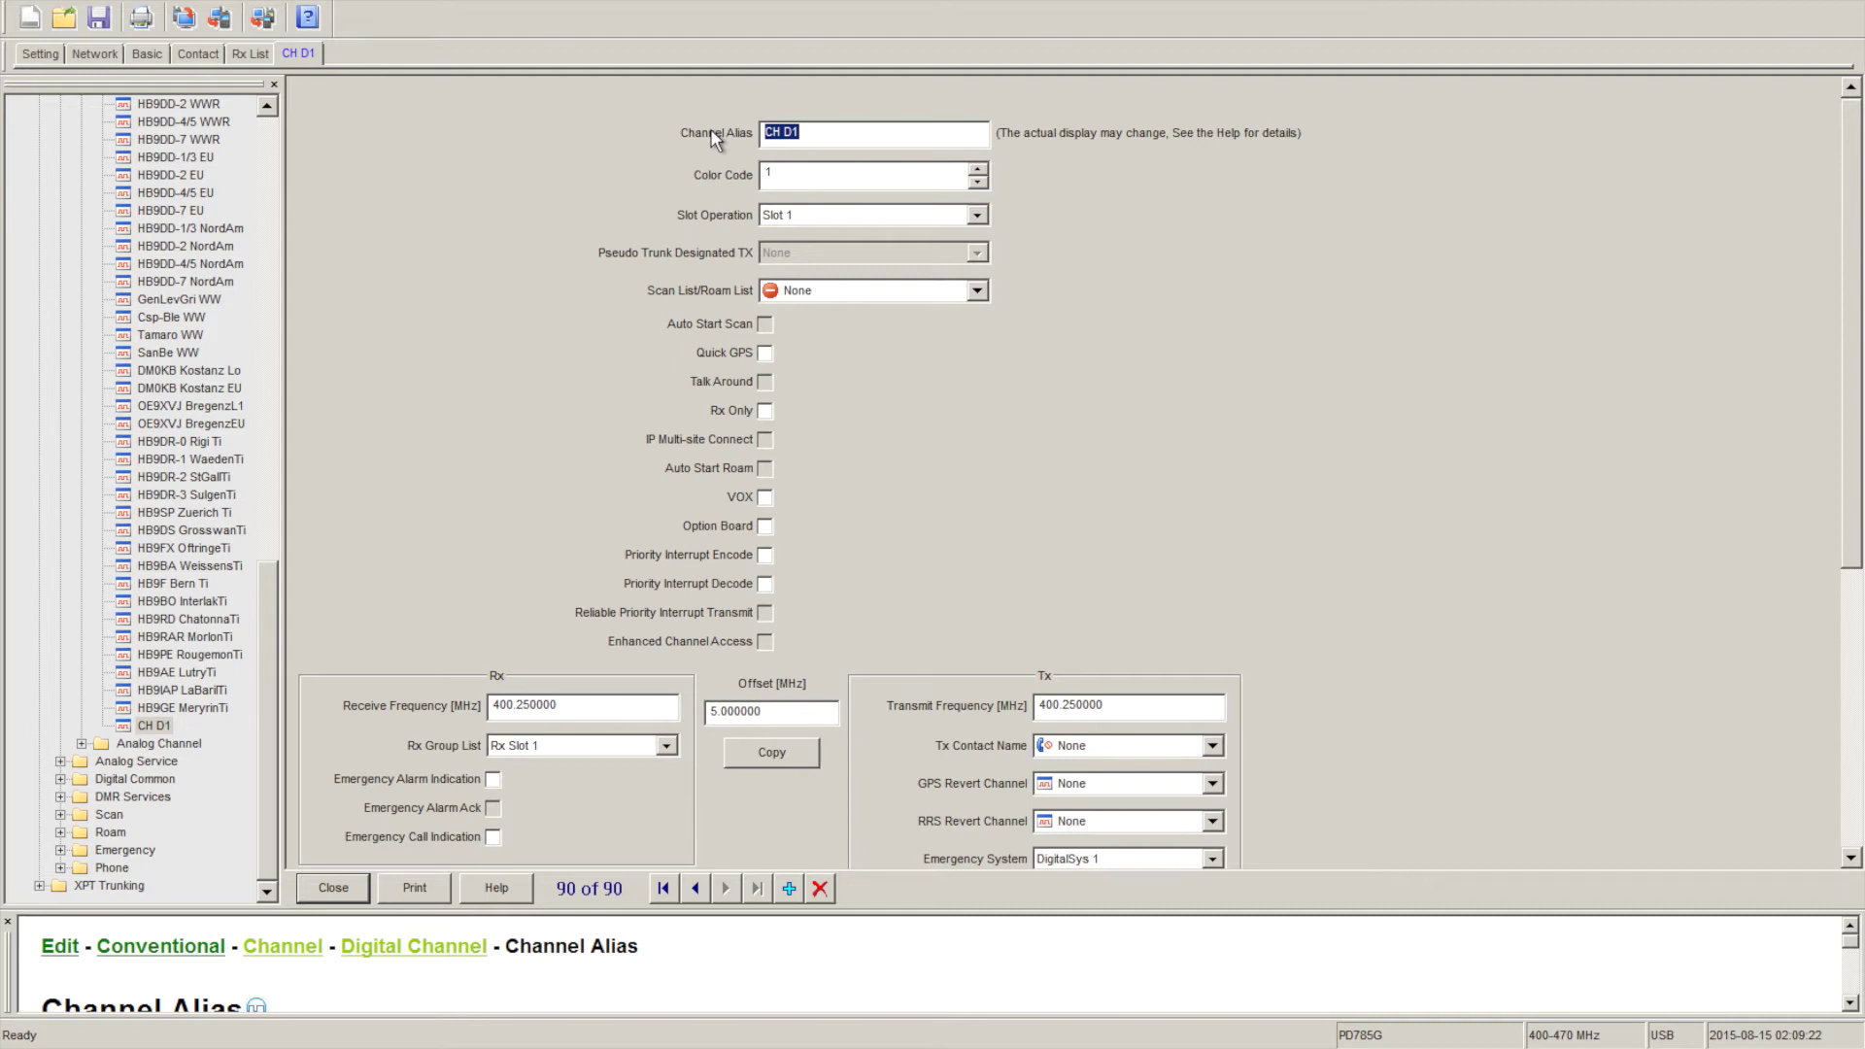
type("VE7RAG S1")
left_click(811, 216)
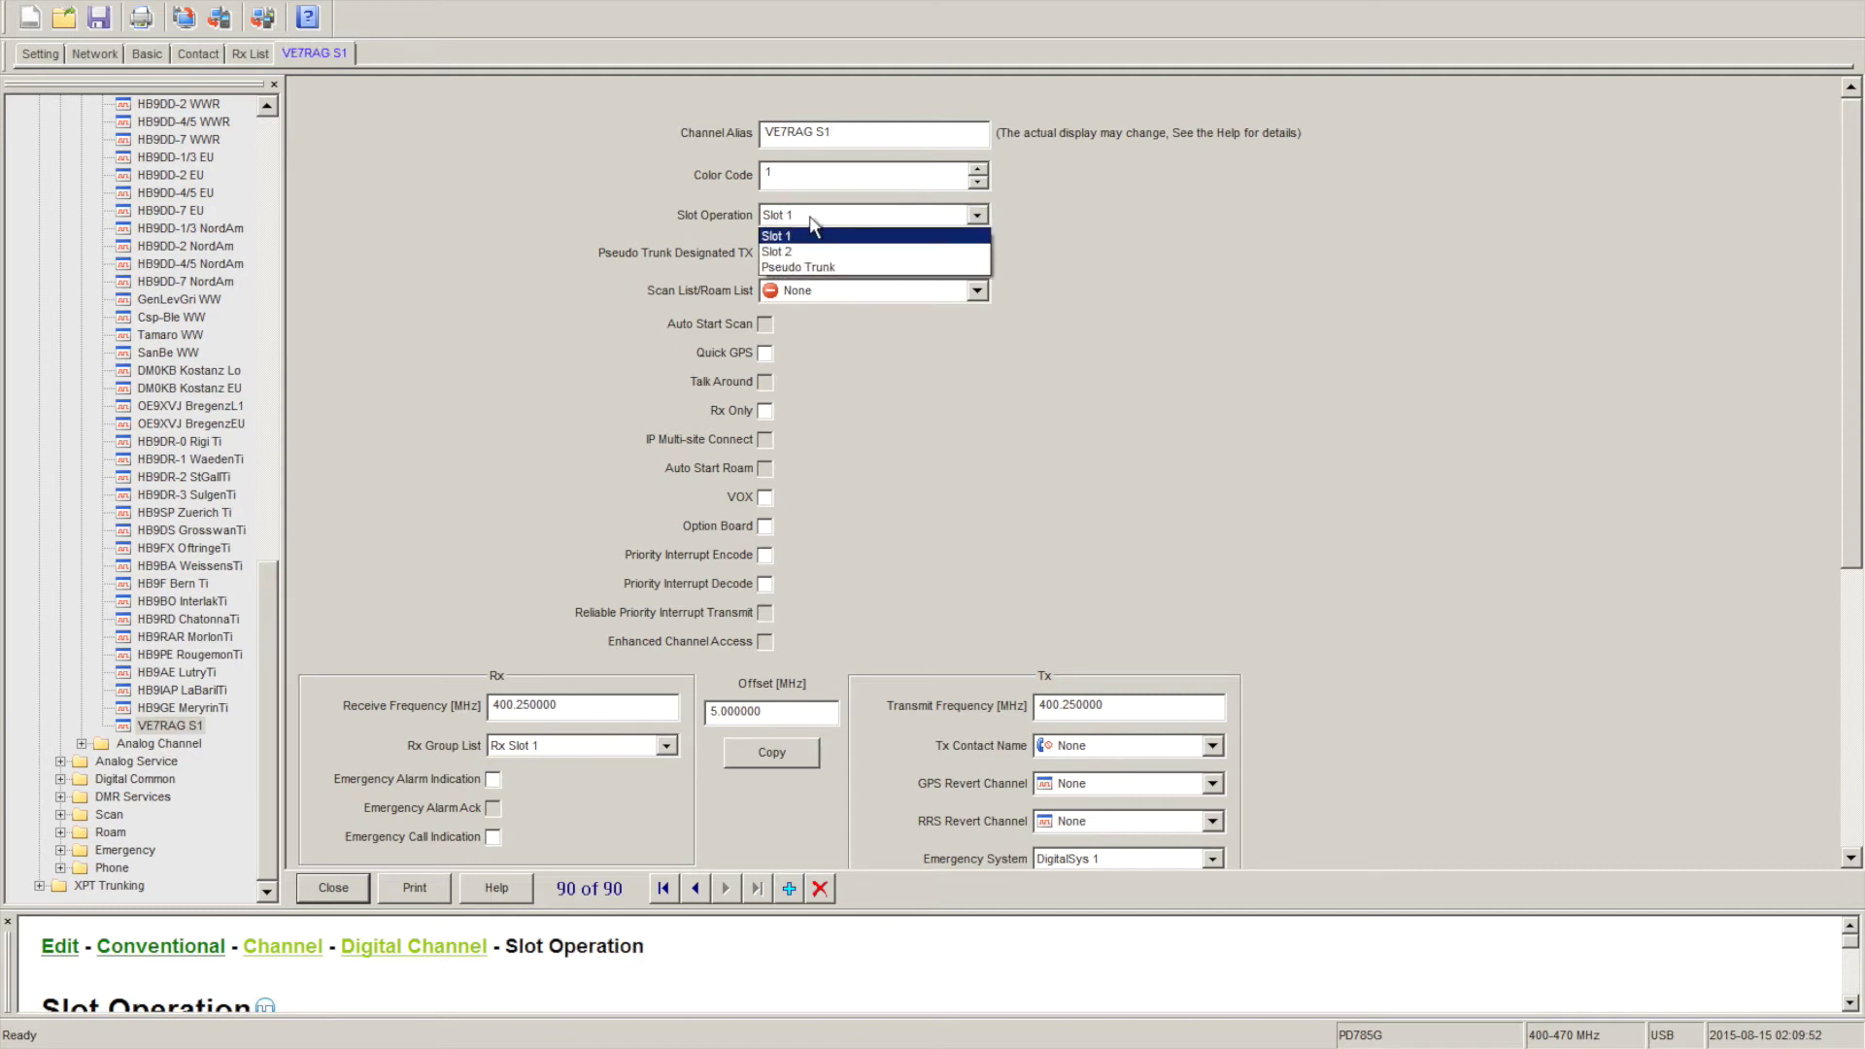
left_click(1025, 200)
Set receive frequency 438.6 MHz with a -7.6 MHz offset, giving 431.0 MHz transmit.
left_click_drag(587, 717, 499, 716)
type("38.600")
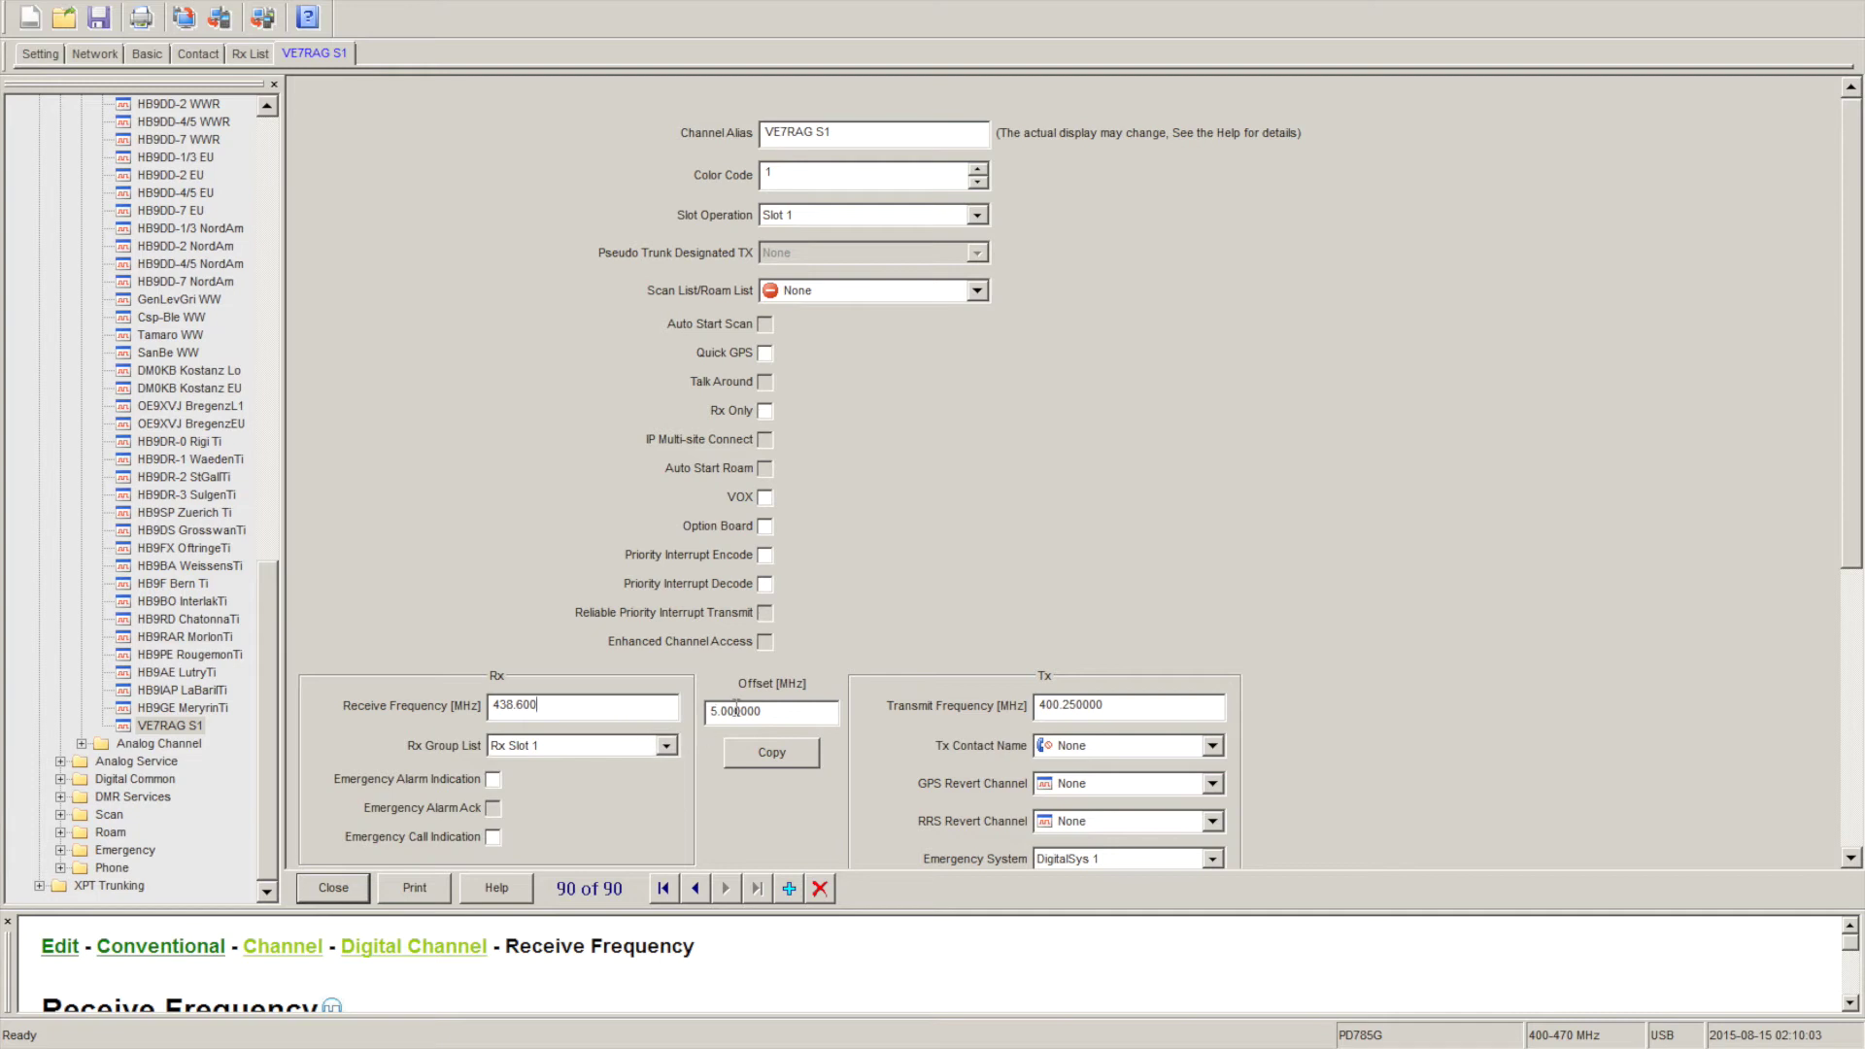
left_click(767, 711)
left_click_drag(767, 711, 684, 707)
type("-7.6")
left_click(754, 742)
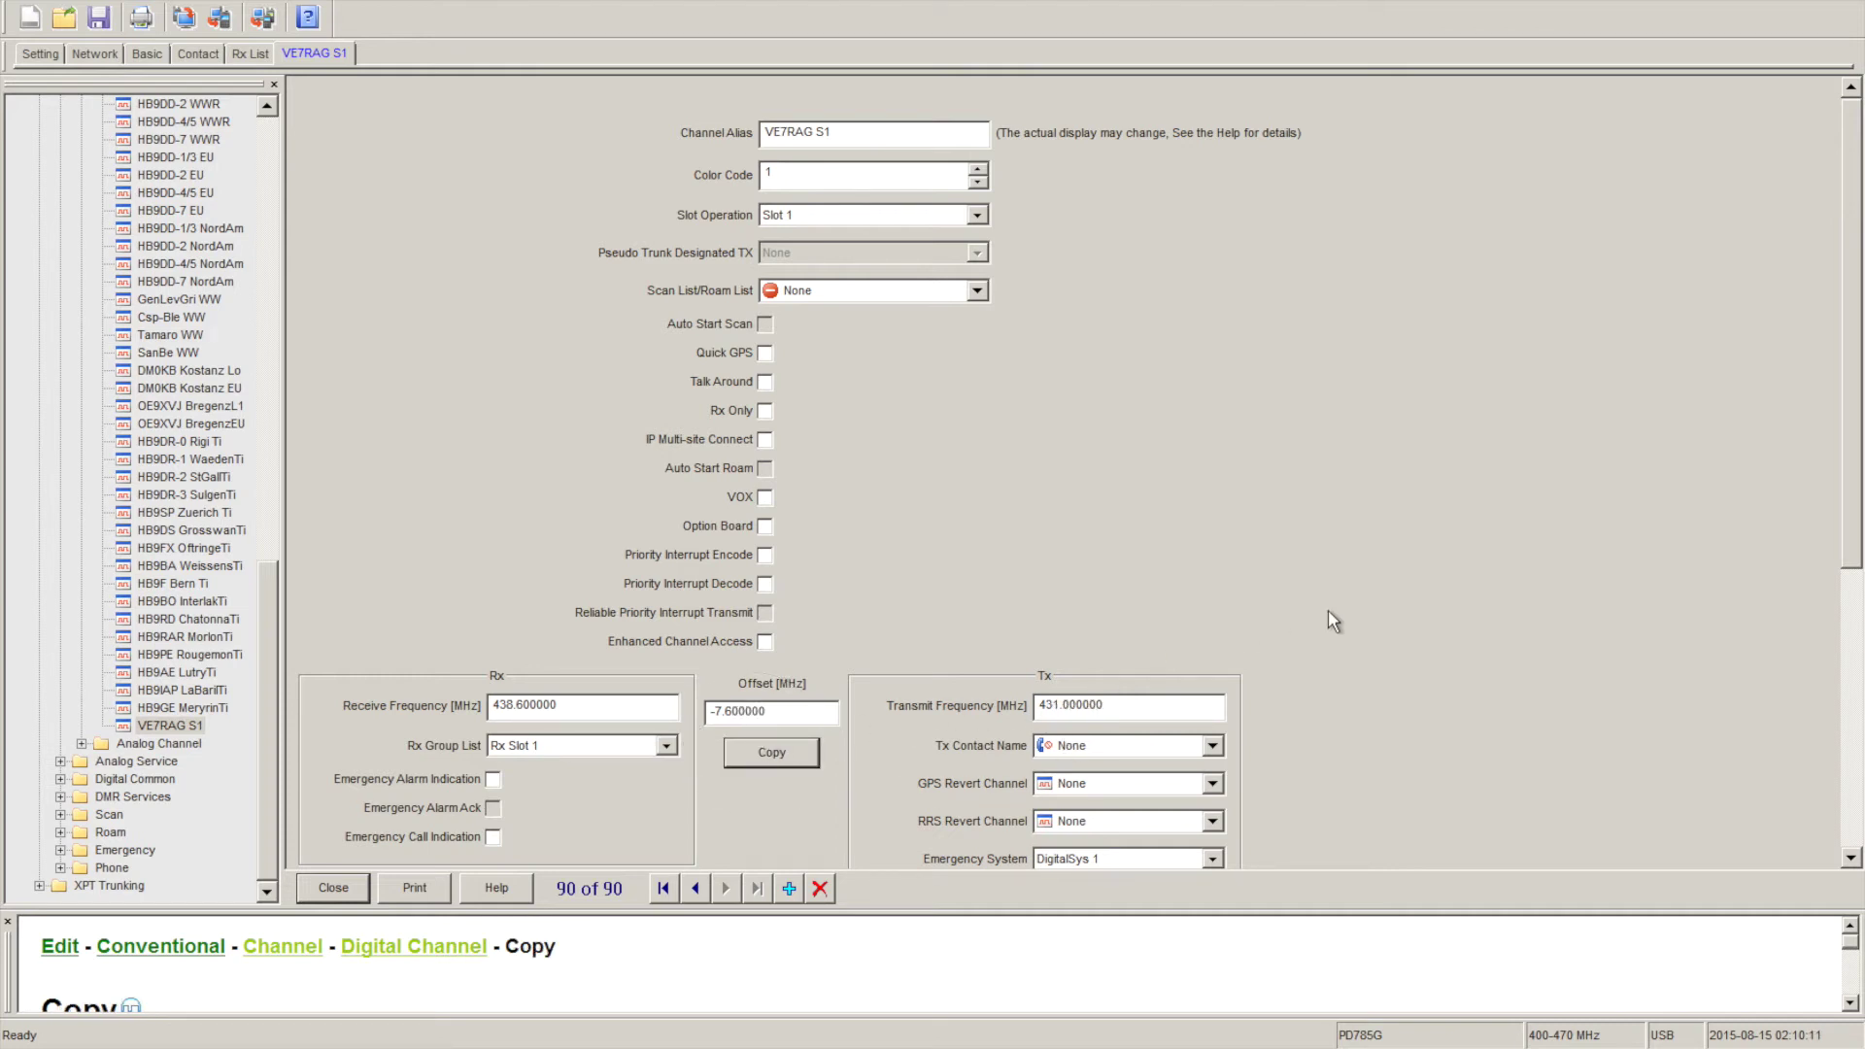
left_click_drag(1857, 415, 1857, 662)
Assign Rx List as the receive group and TG13 Inglese as the transmit contact.
left_click(670, 355)
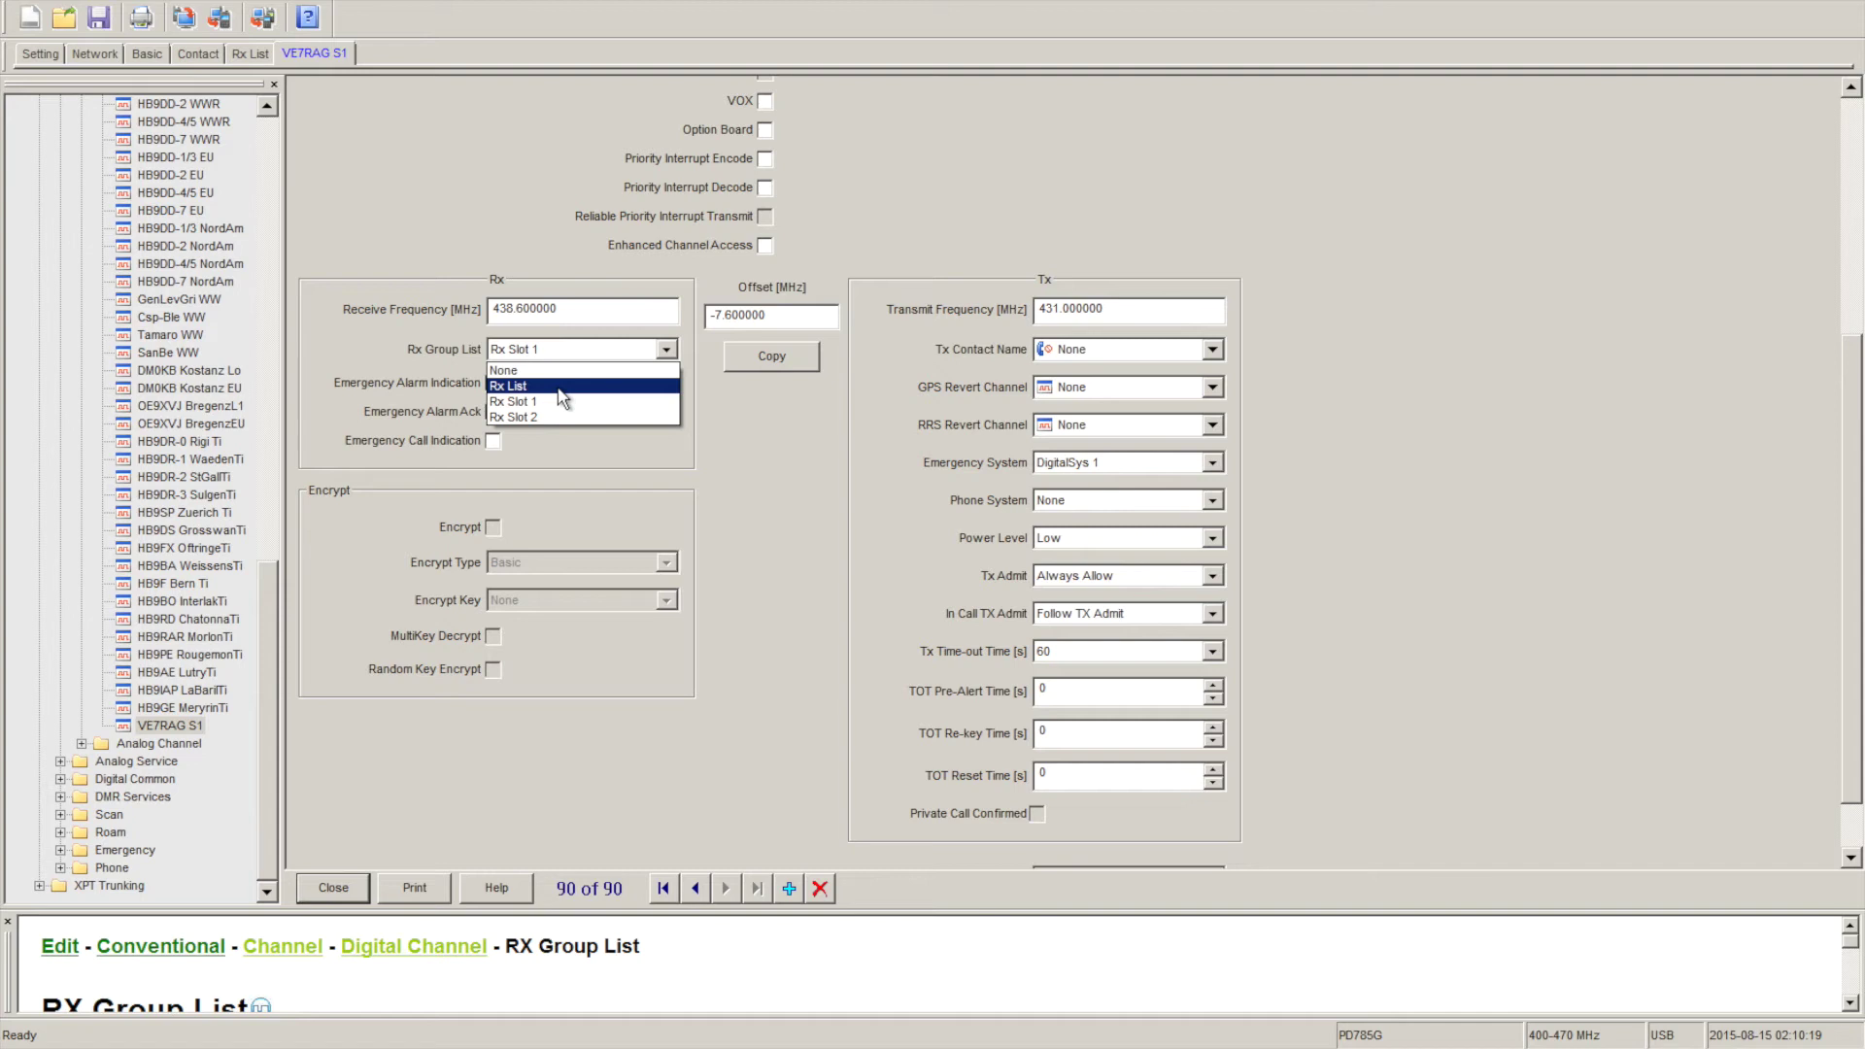
left_click(544, 385)
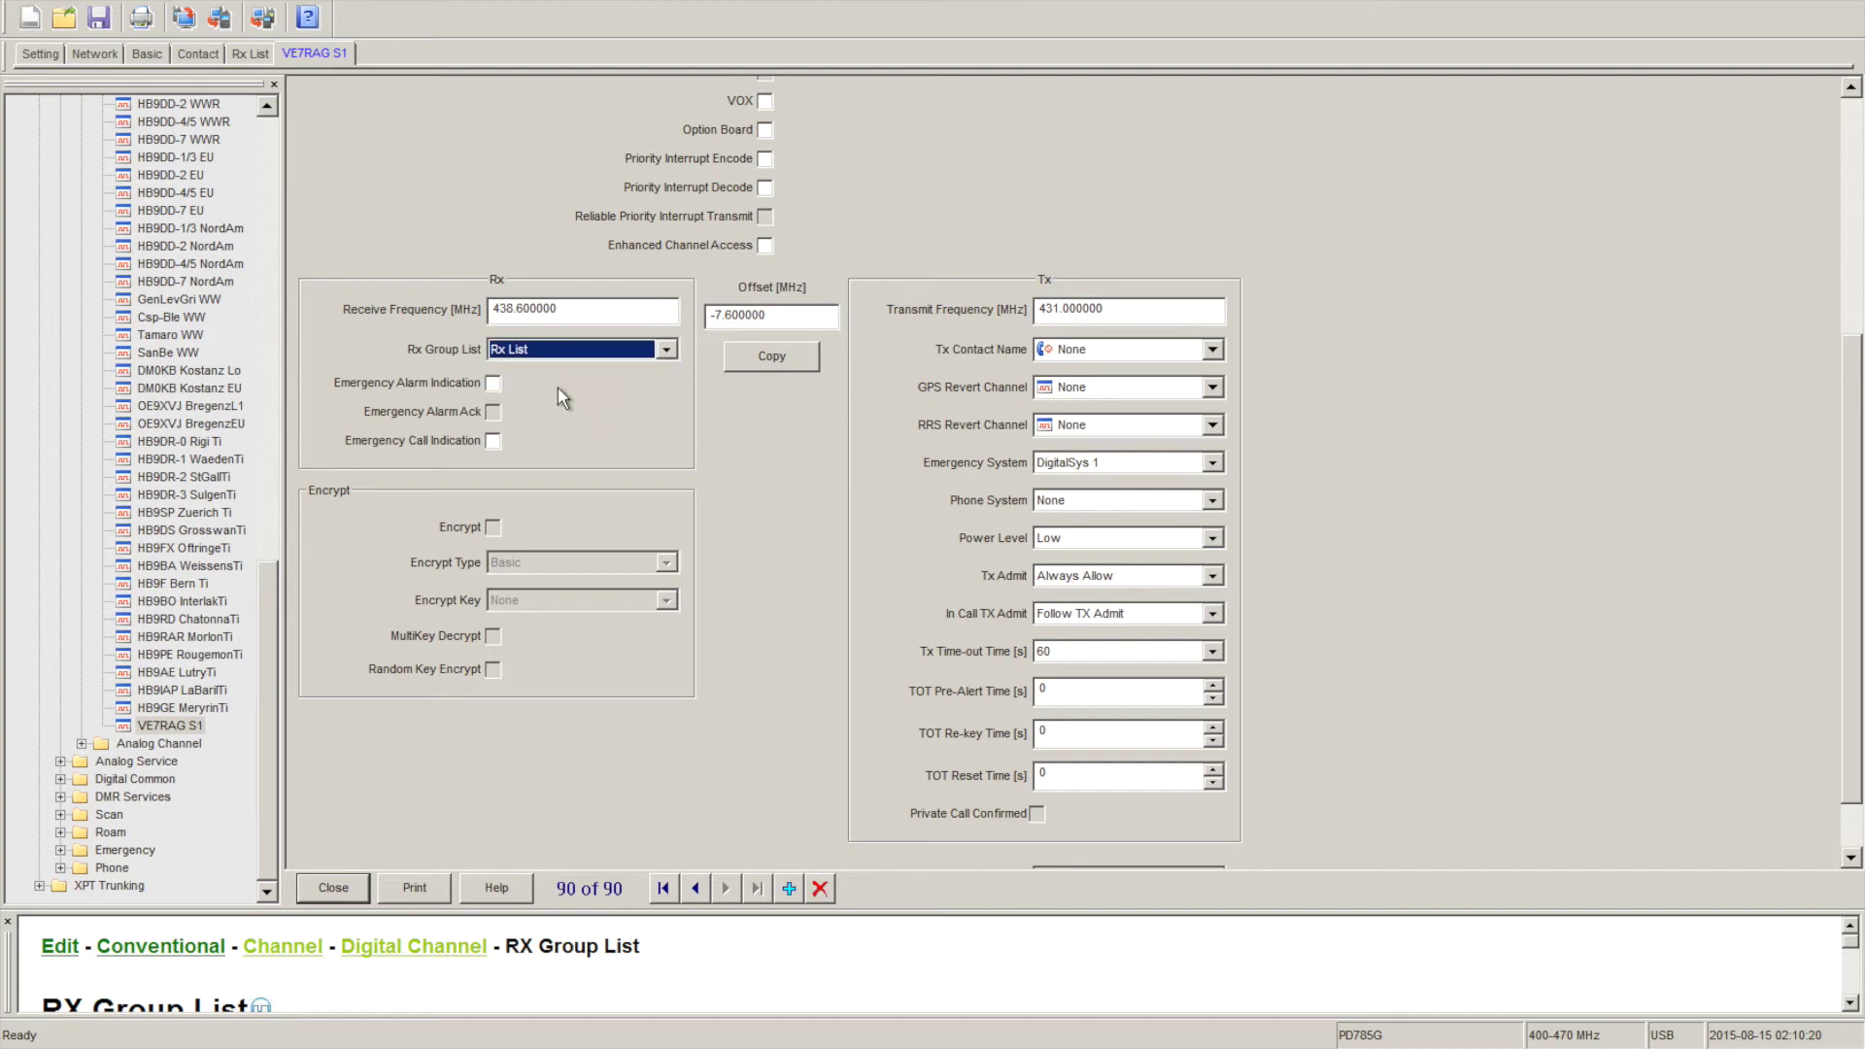
left_click(1215, 352)
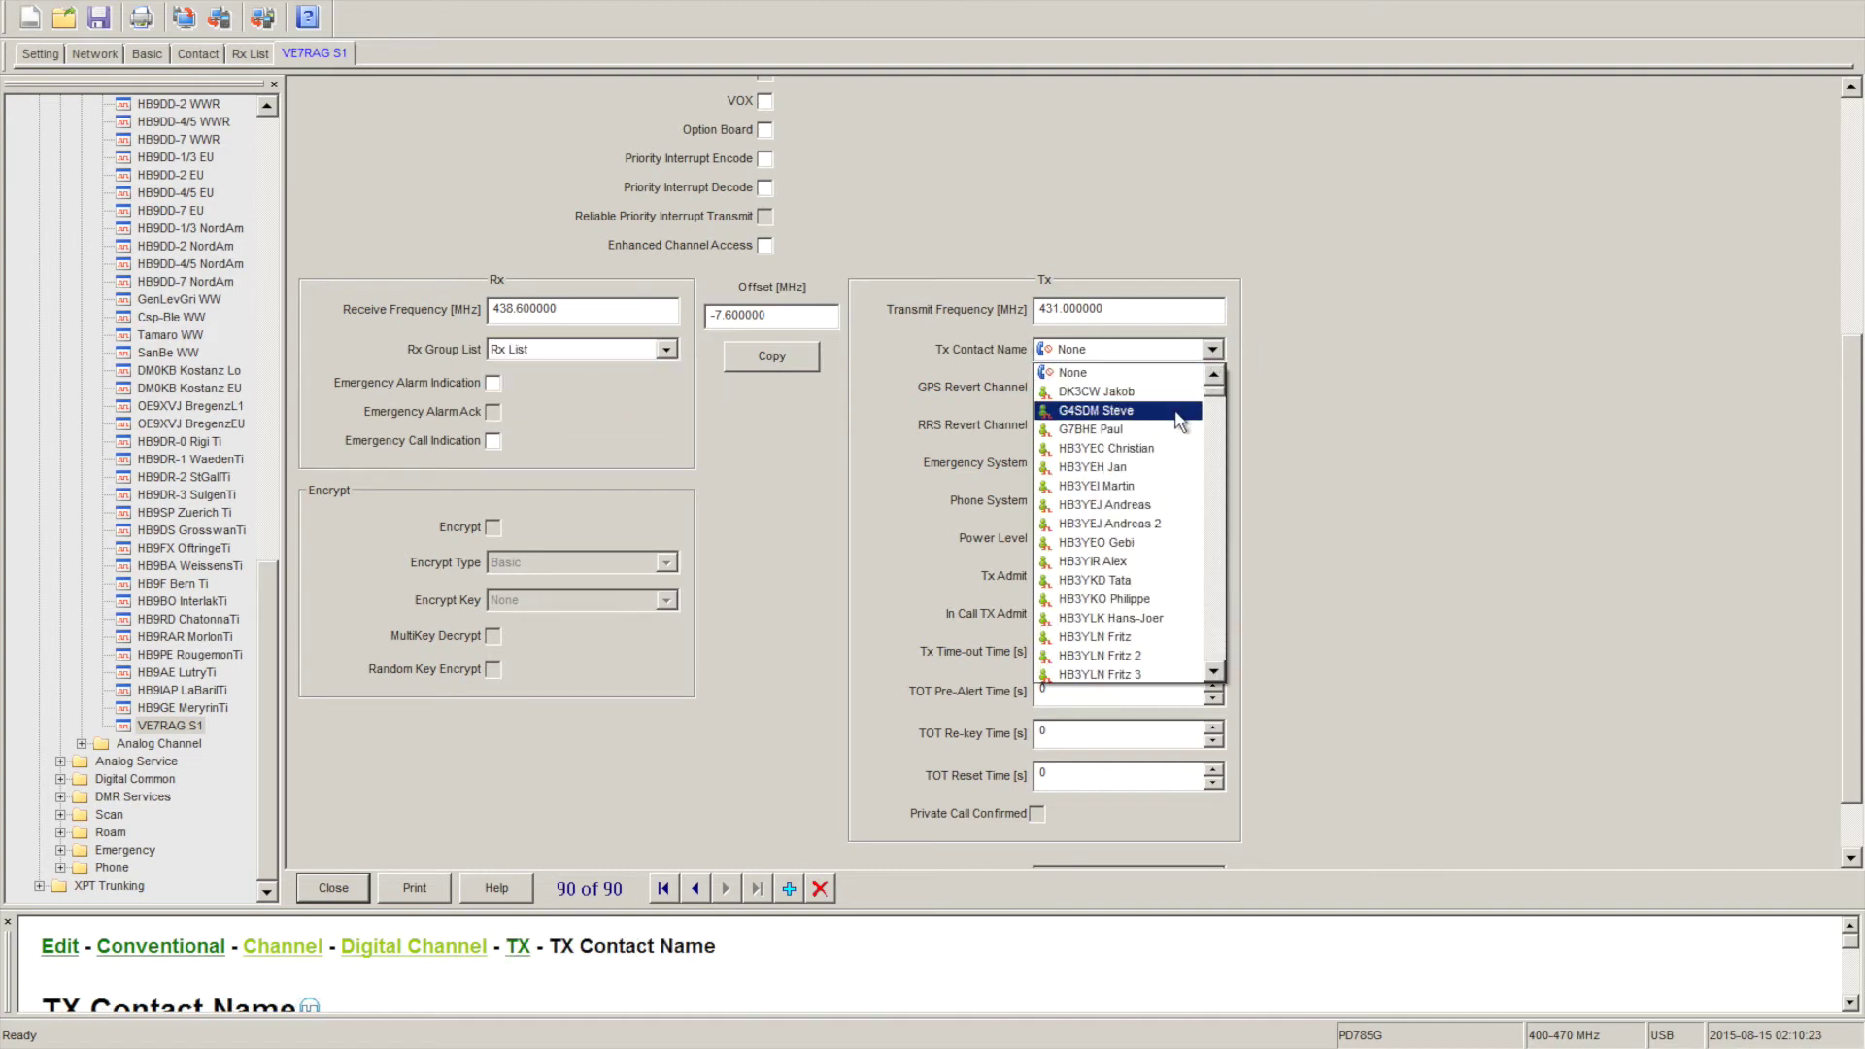
left_click_drag(1214, 391, 1215, 673)
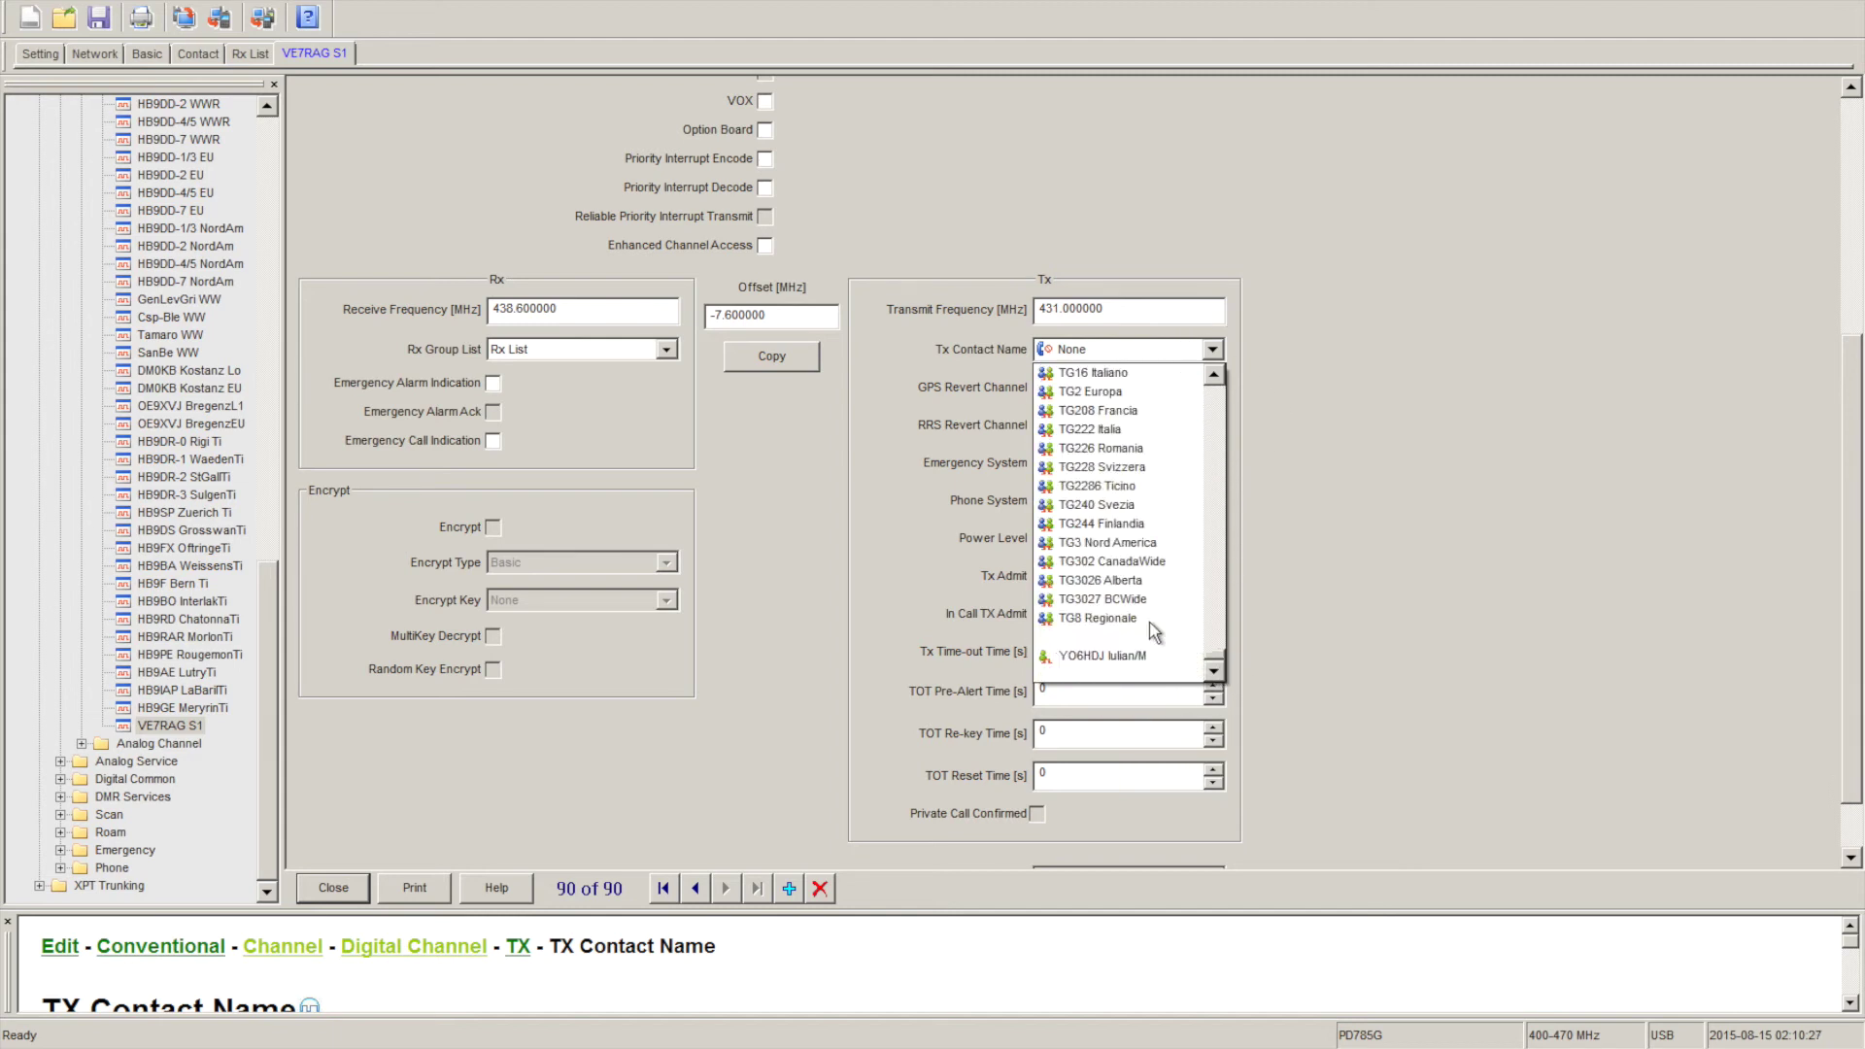
left_click(1214, 376)
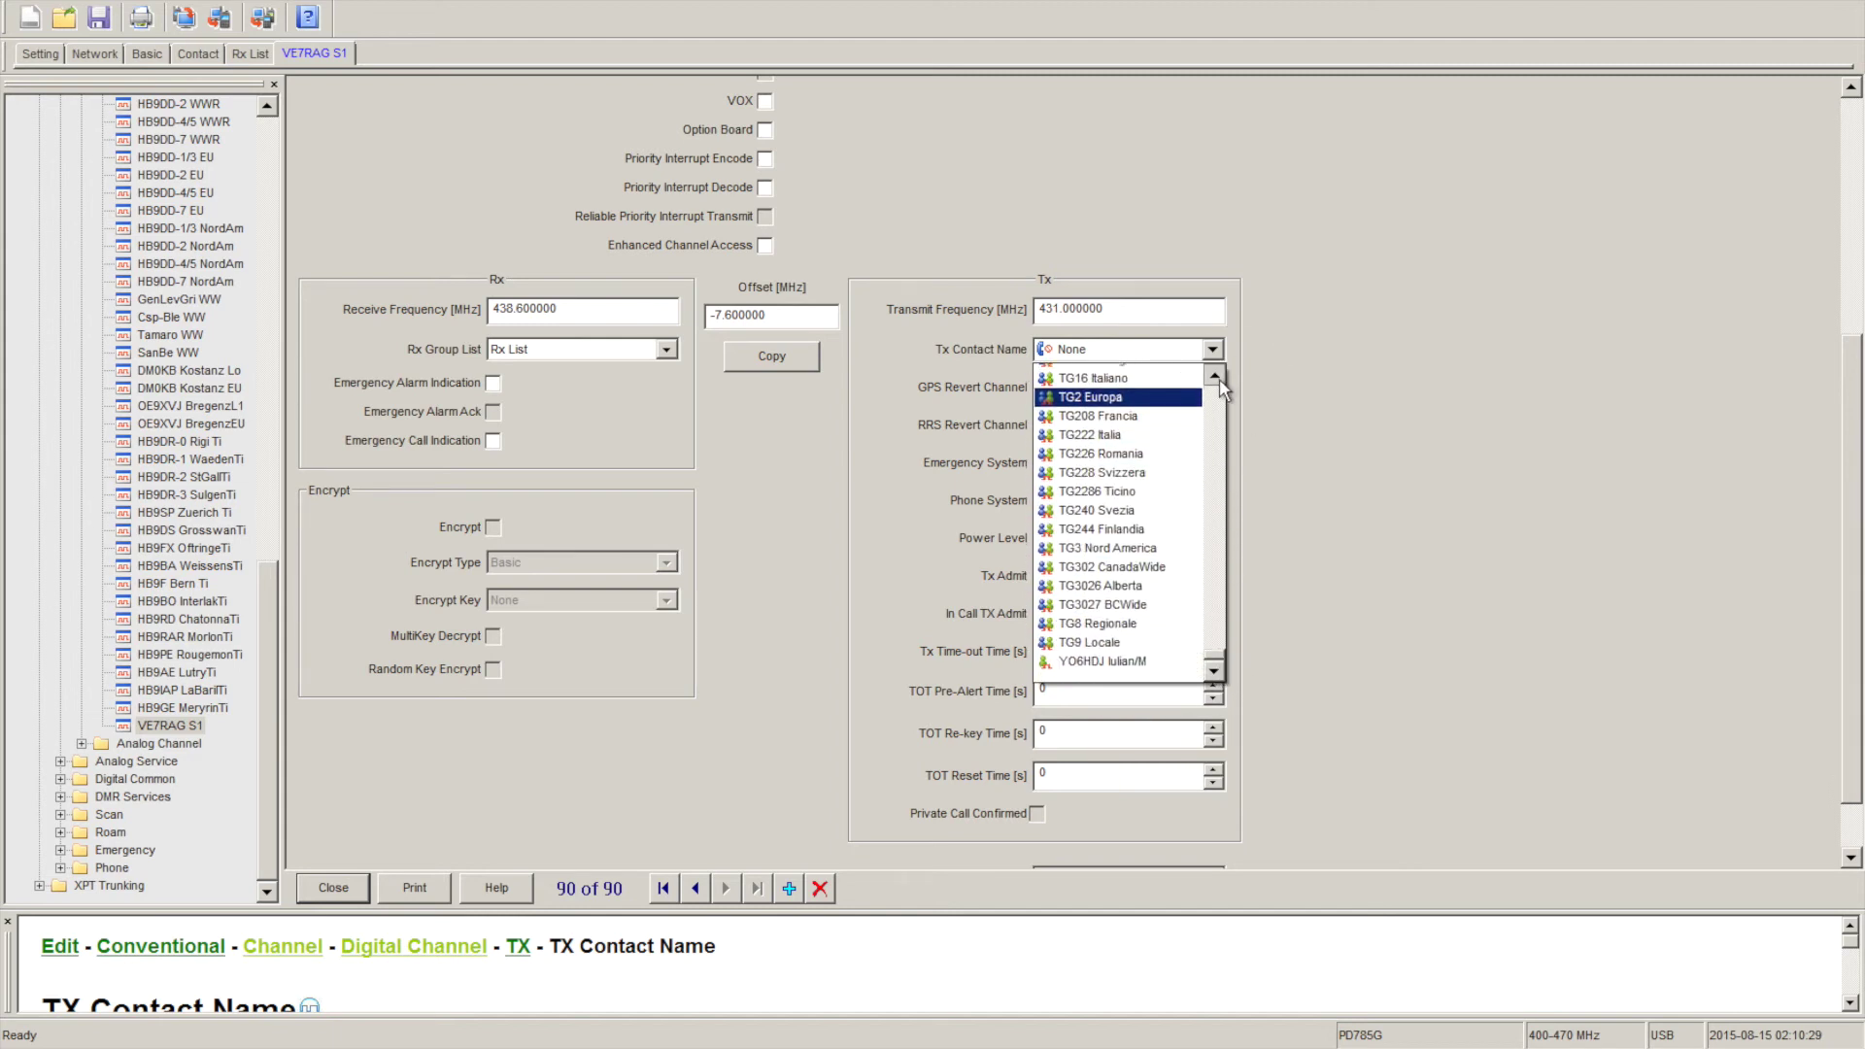
left_click(1215, 377)
left_click(1215, 377)
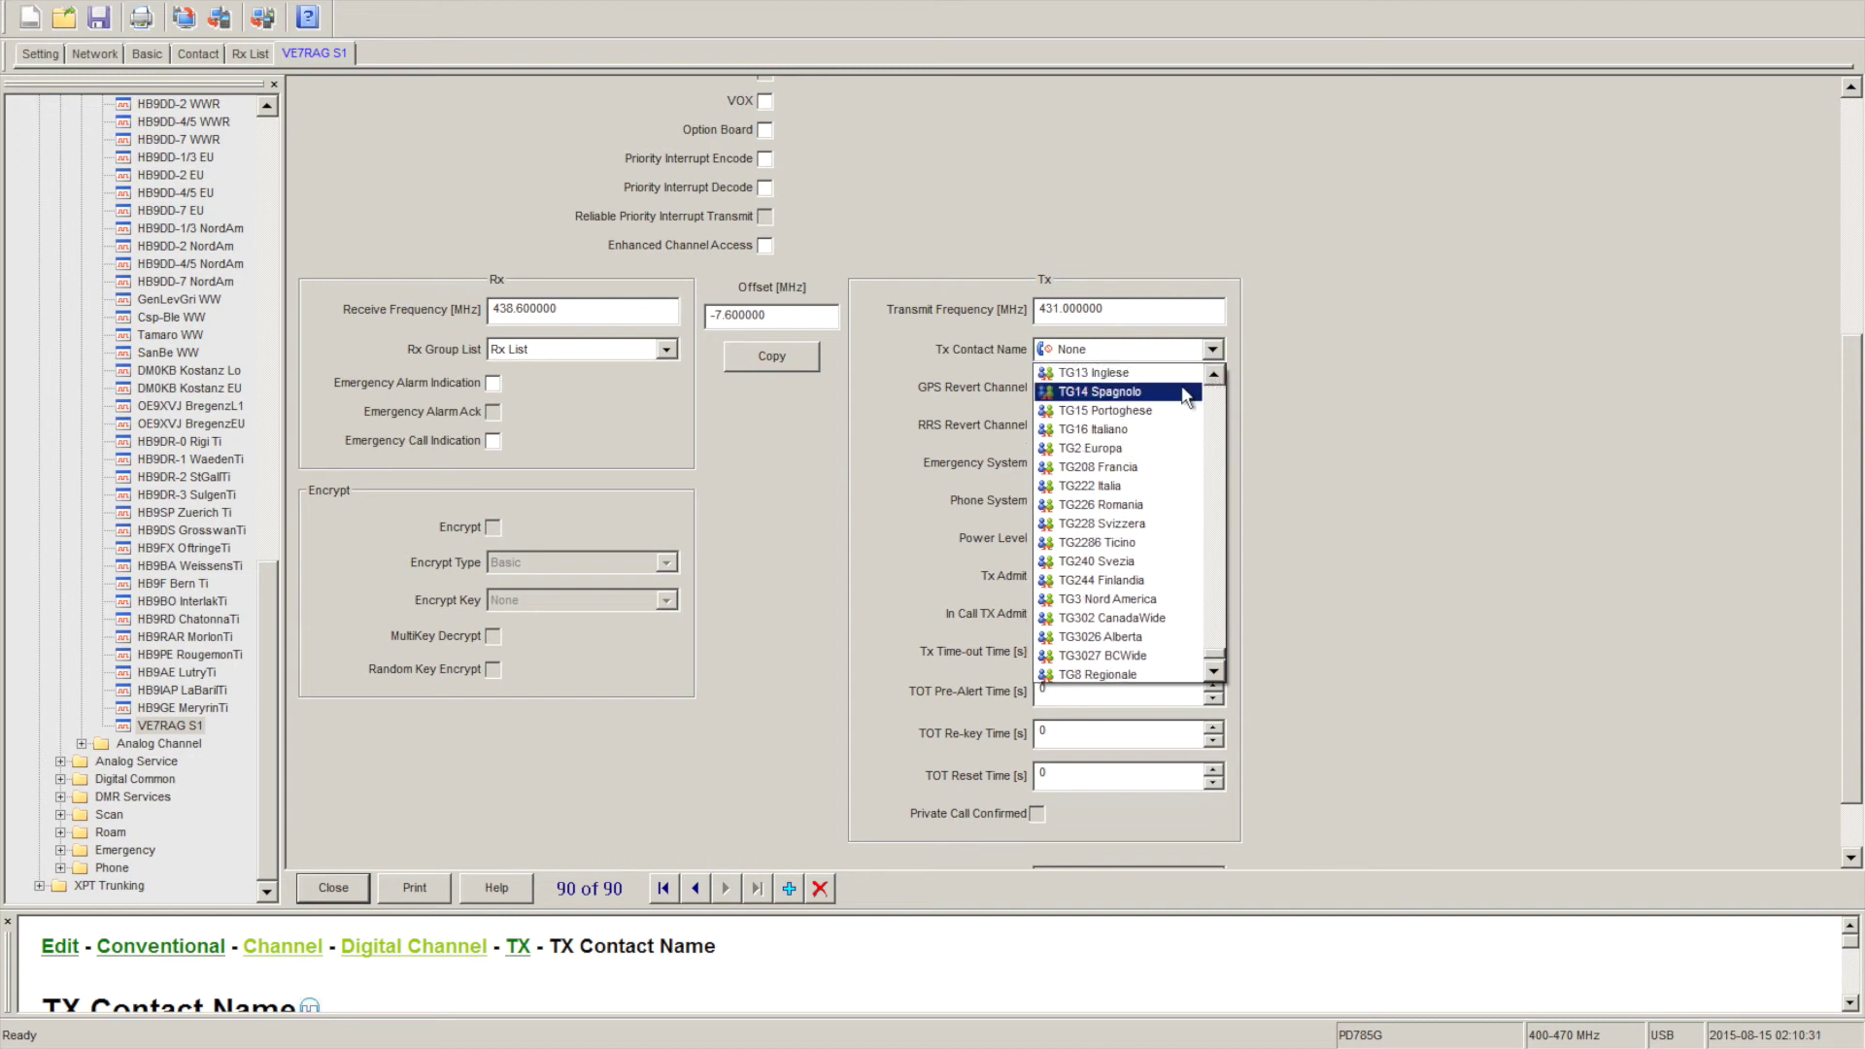
left_click(1176, 375)
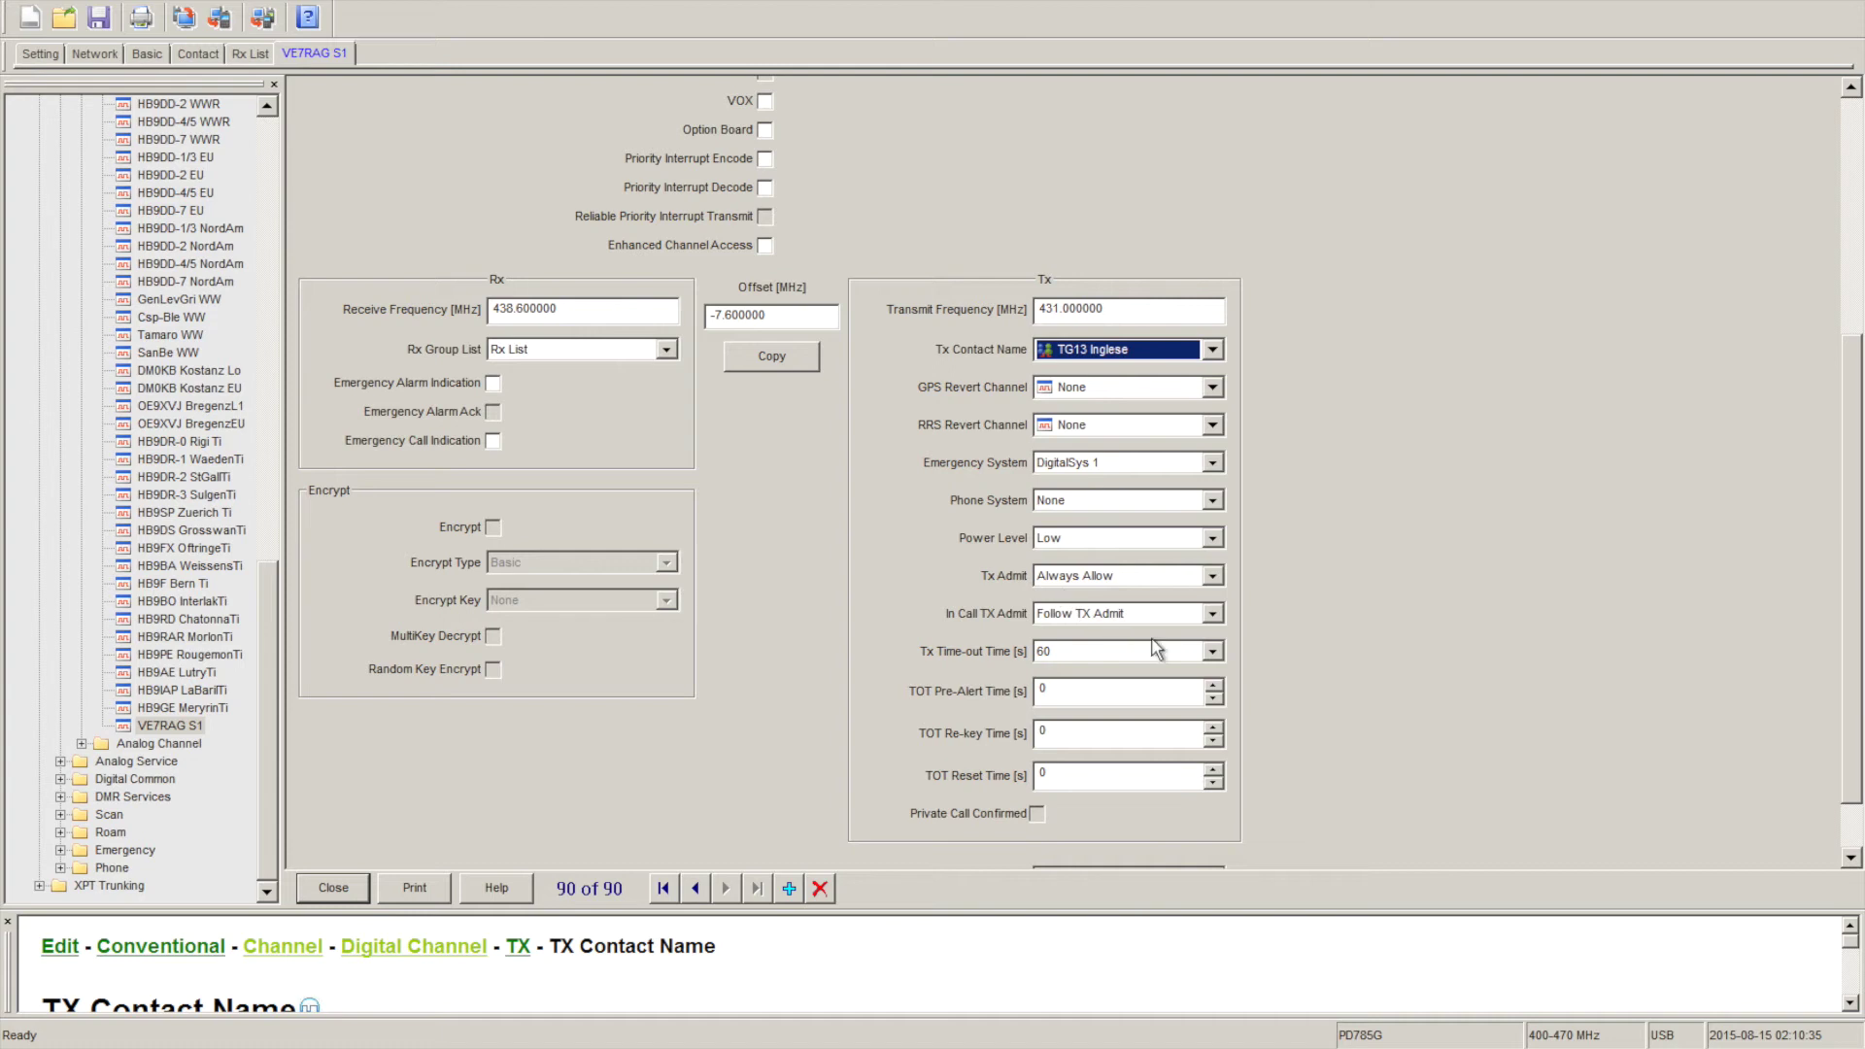
Set the Tx time-out to Infinite and the power level to High.
left_click(1213, 651)
left_click_drag(1215, 350, 1218, 237)
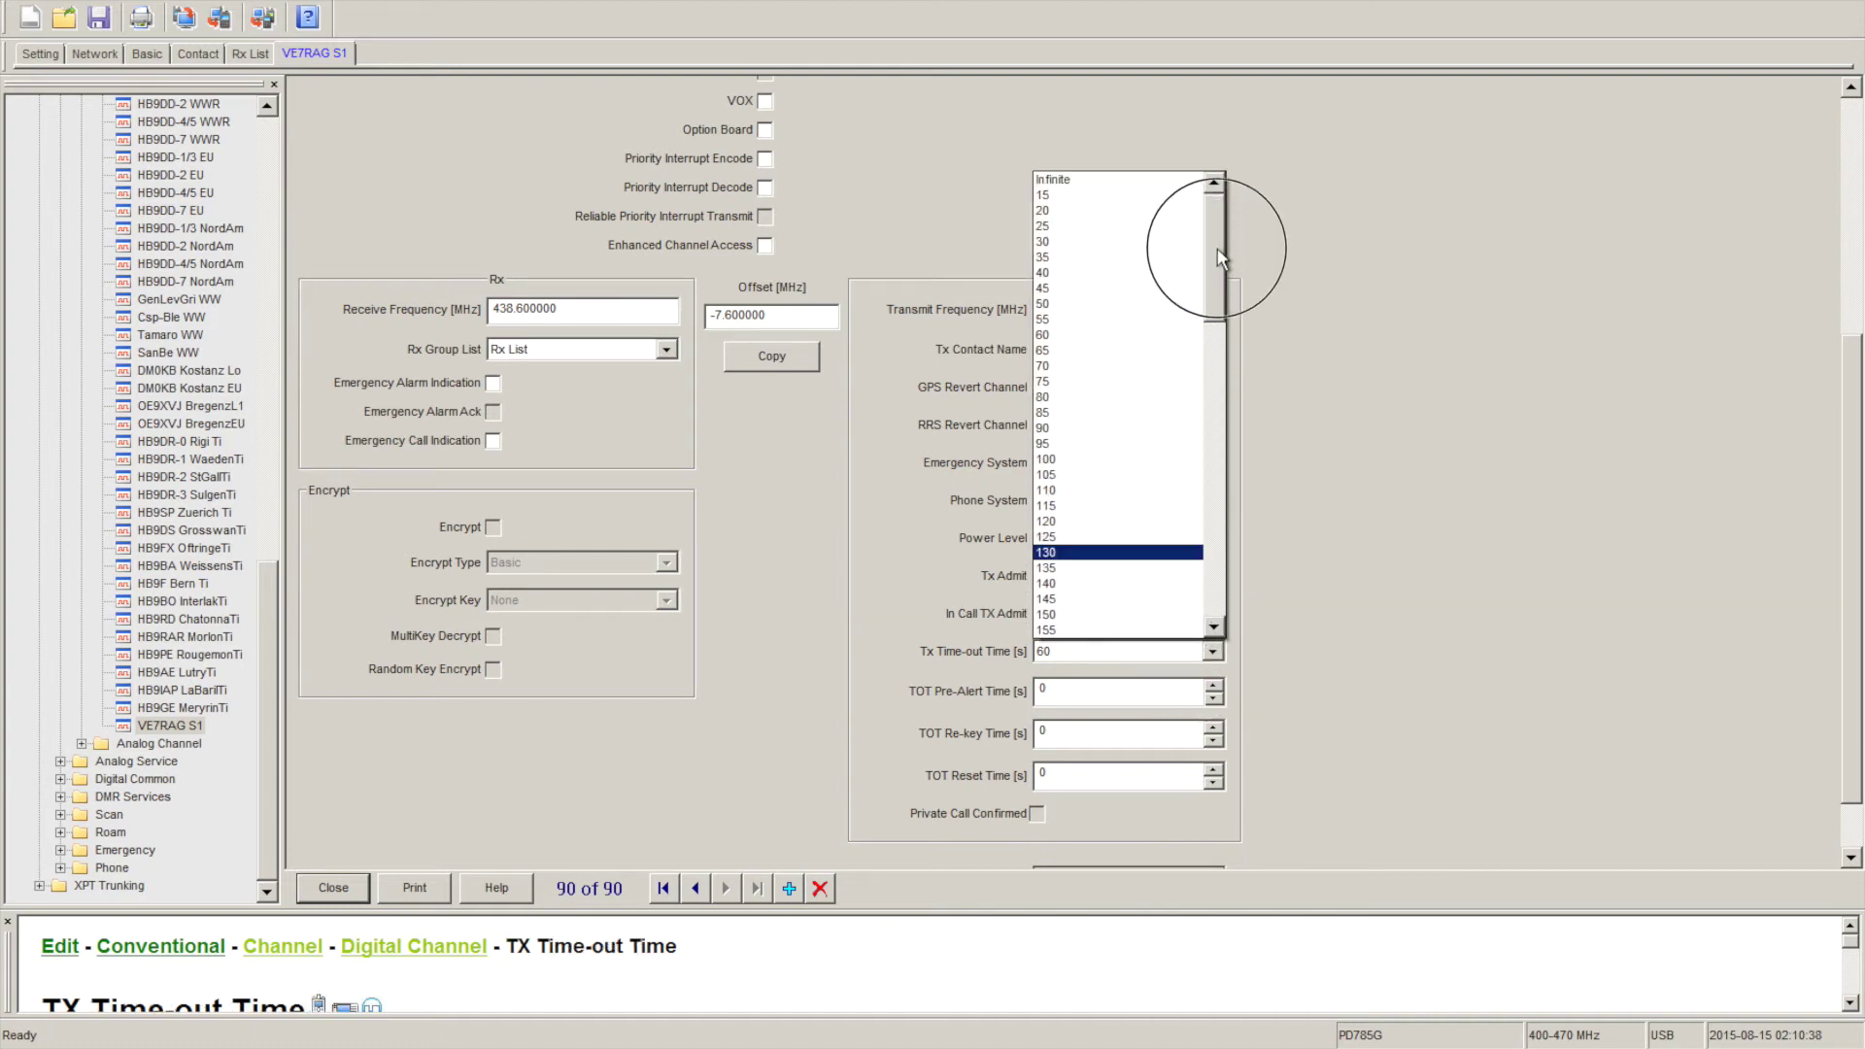
left_click(1142, 183)
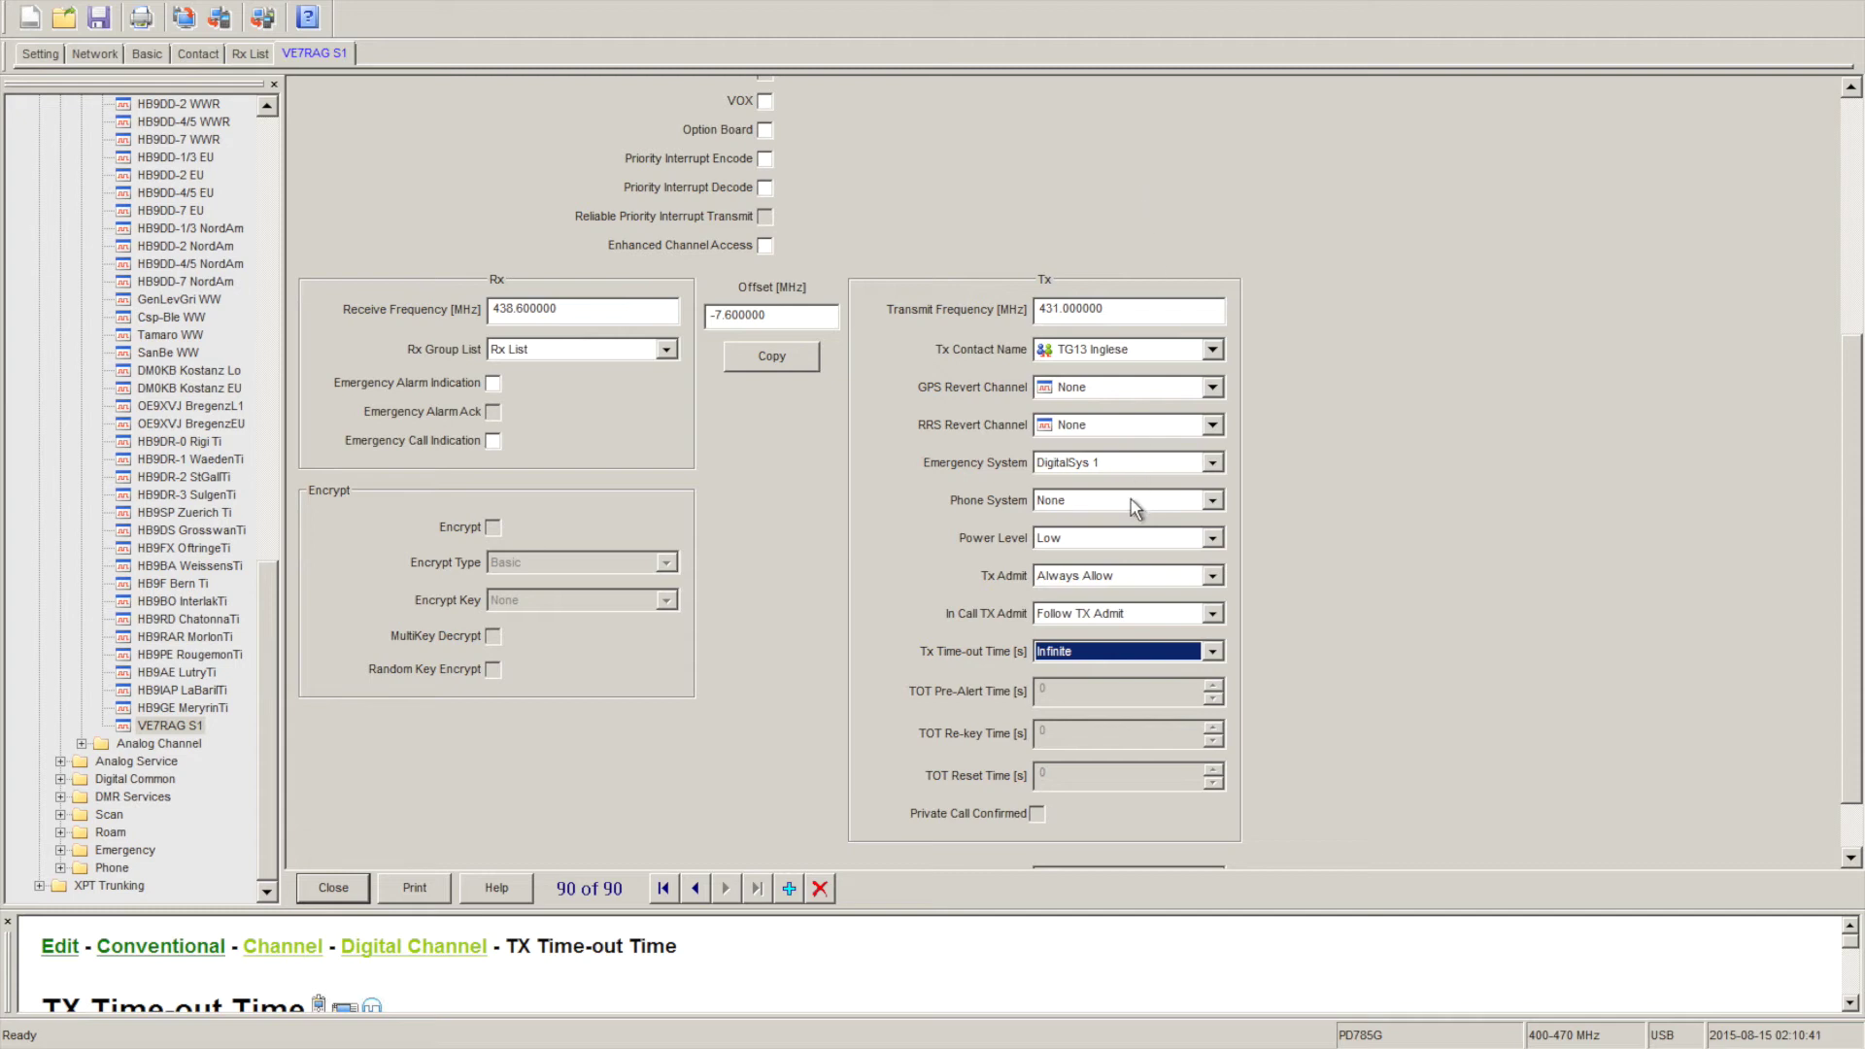
left_click(1213, 537)
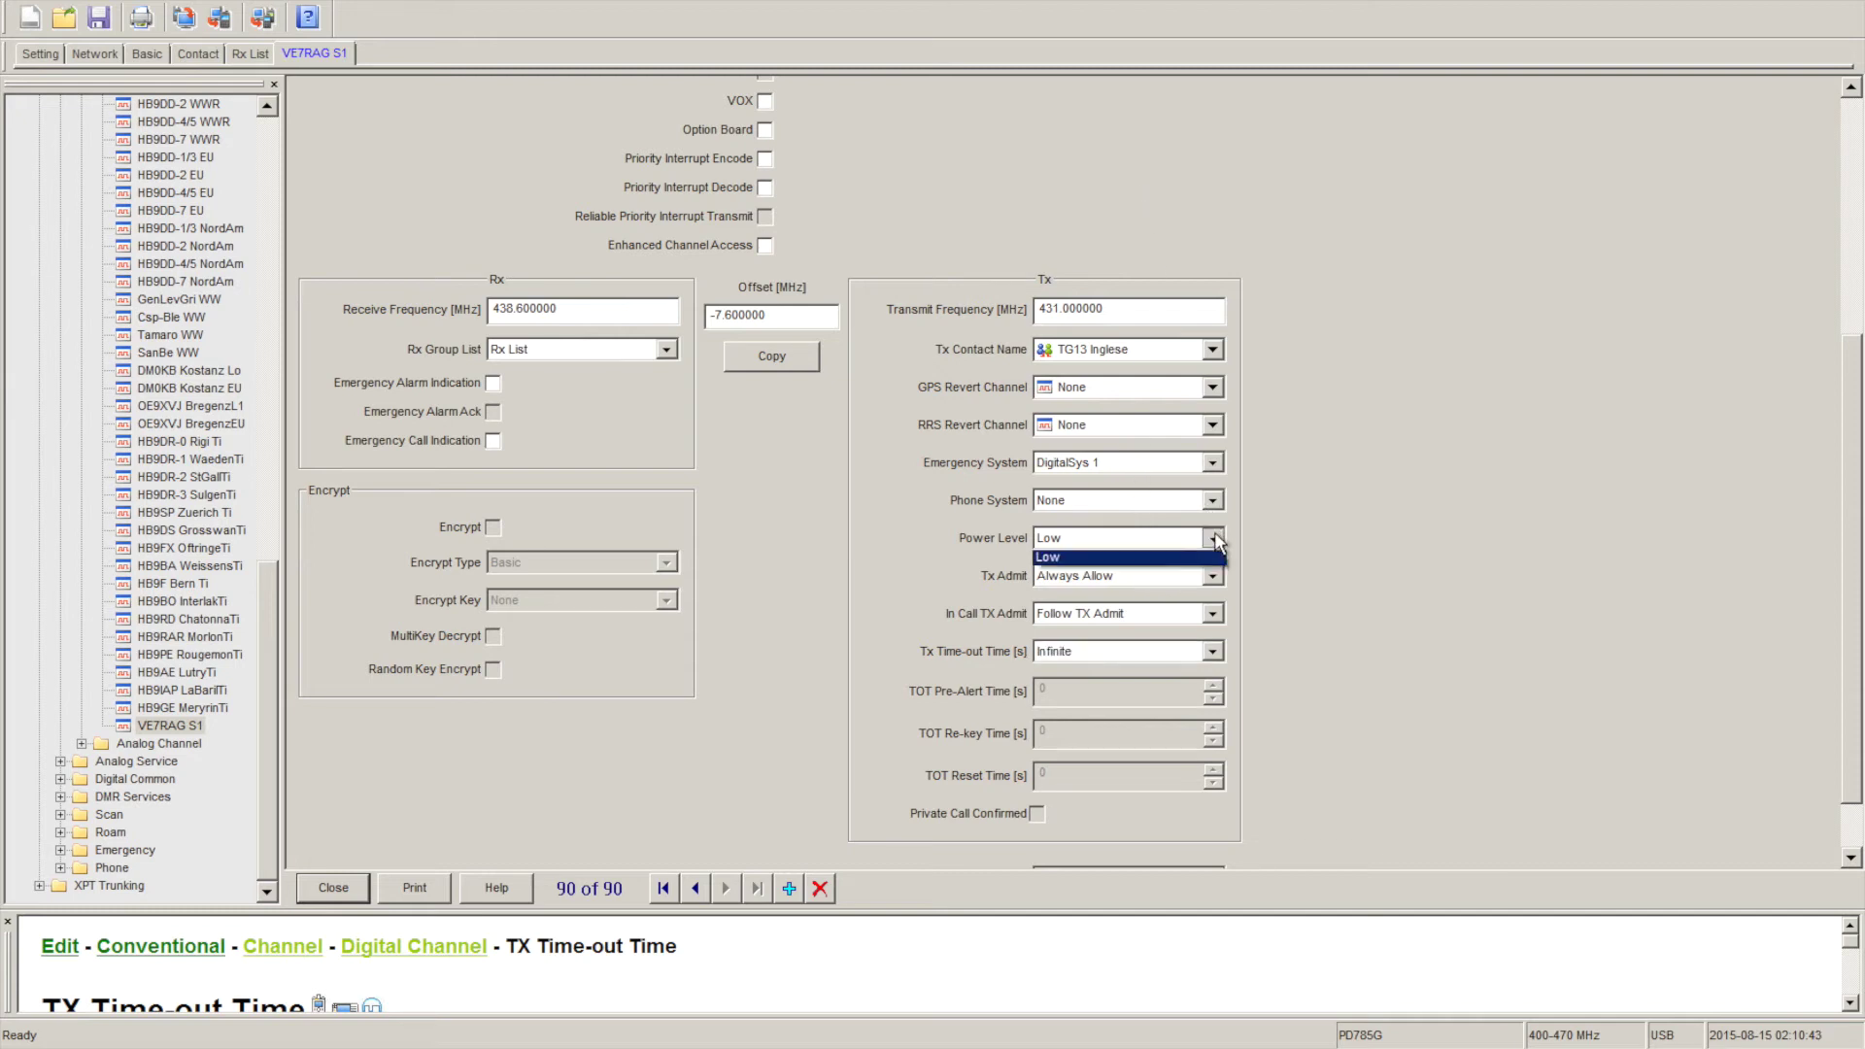
left_click(1156, 559)
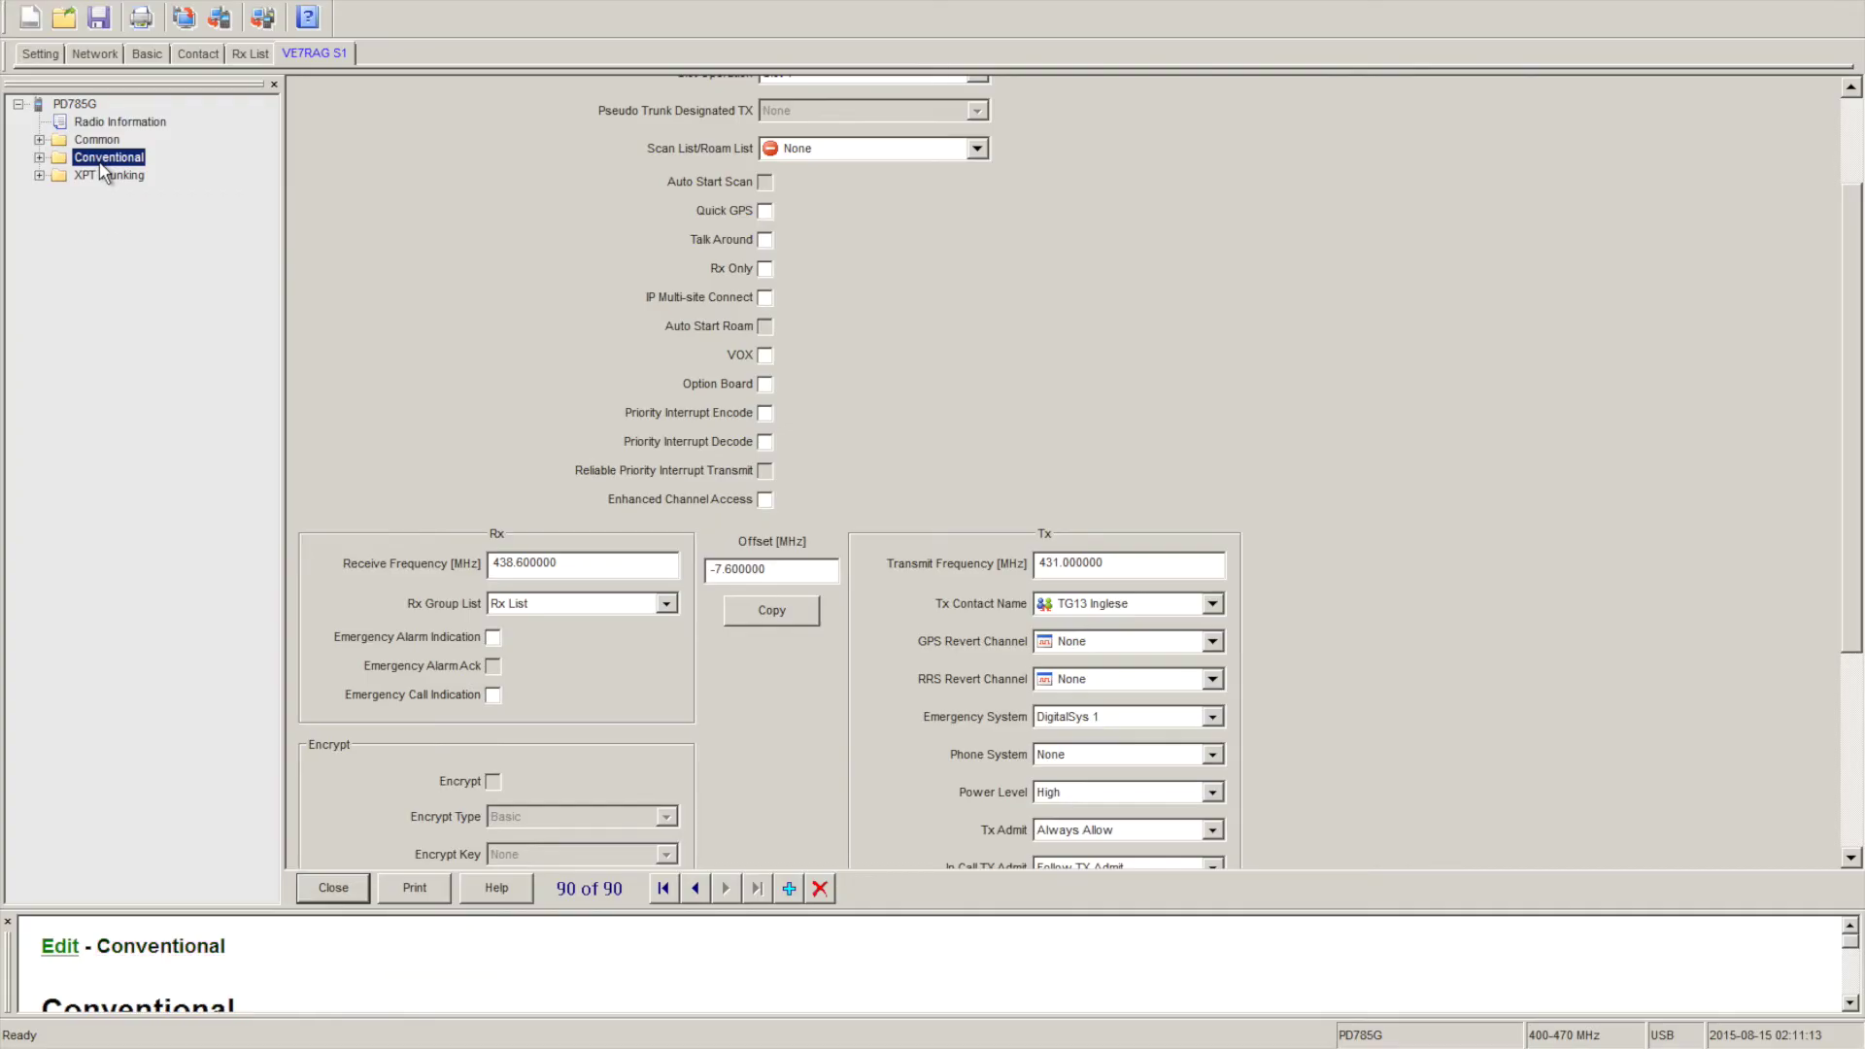
Add a new scan list under Conventional > Scan and open Scan List 1.
left_click(38, 159)
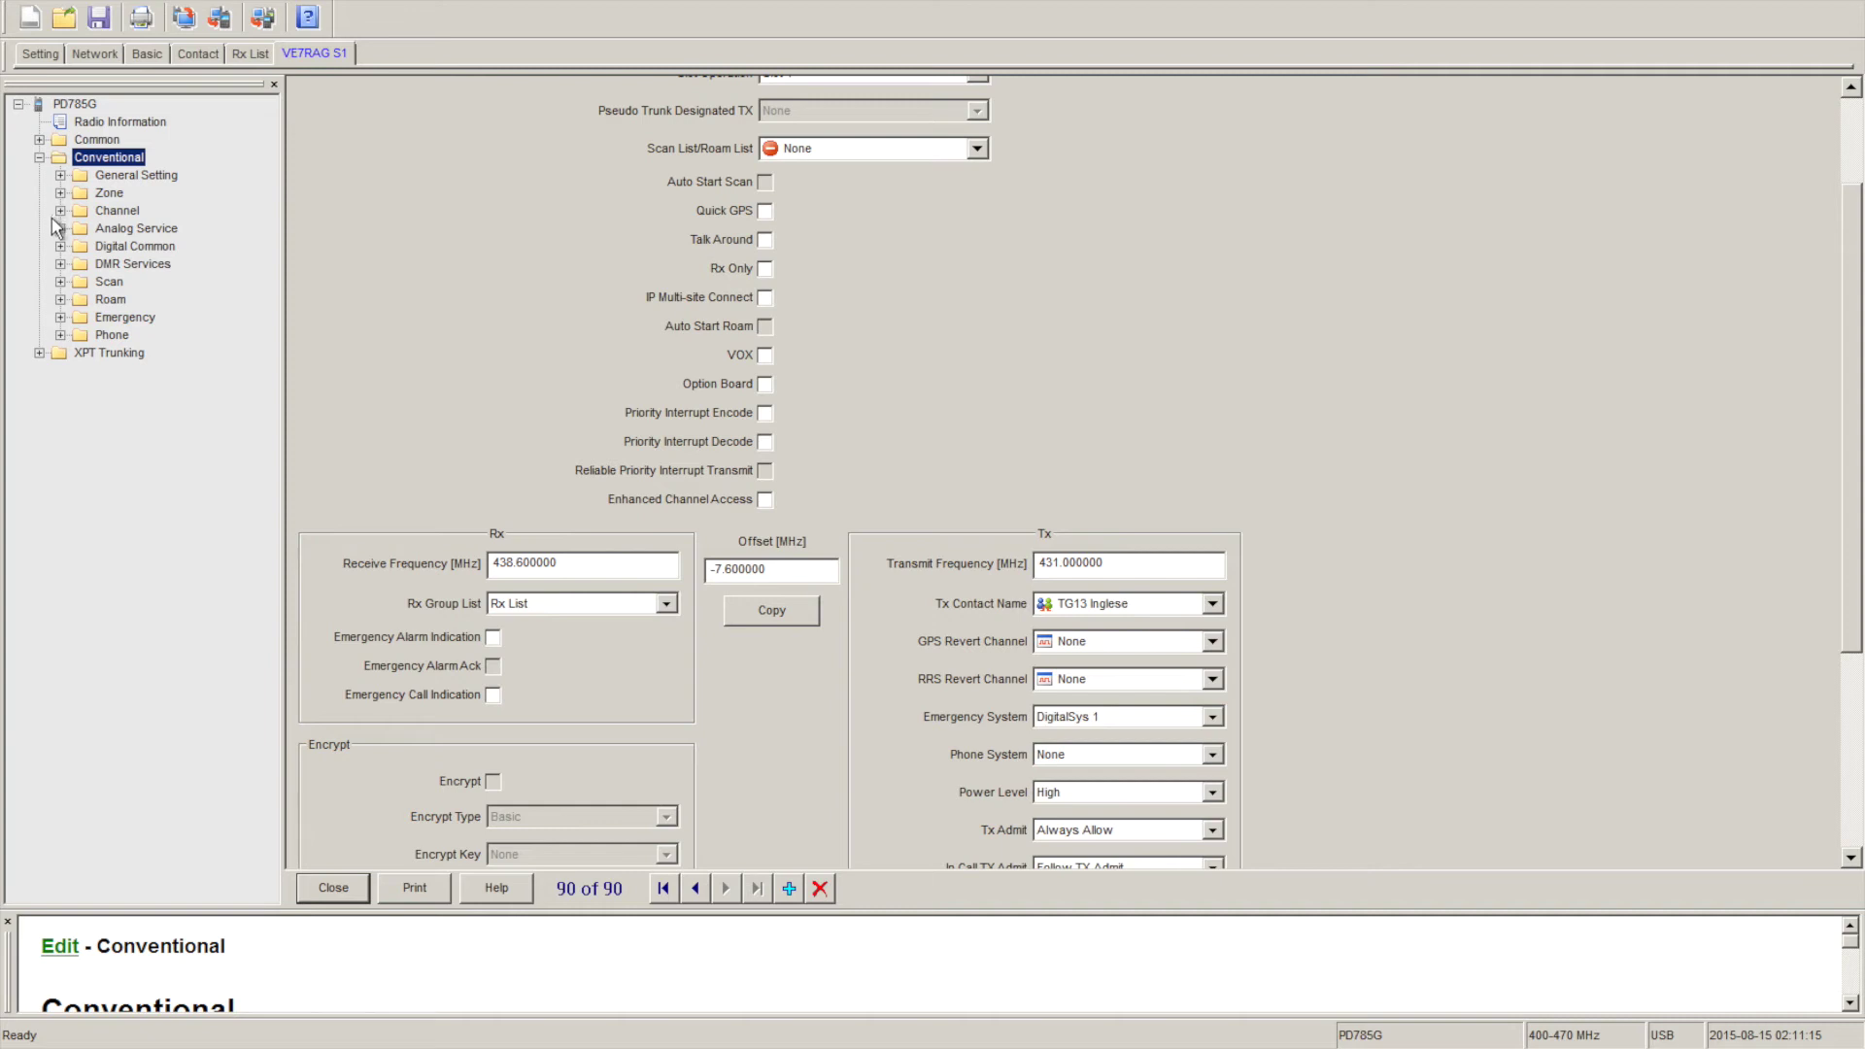
left_click(60, 282)
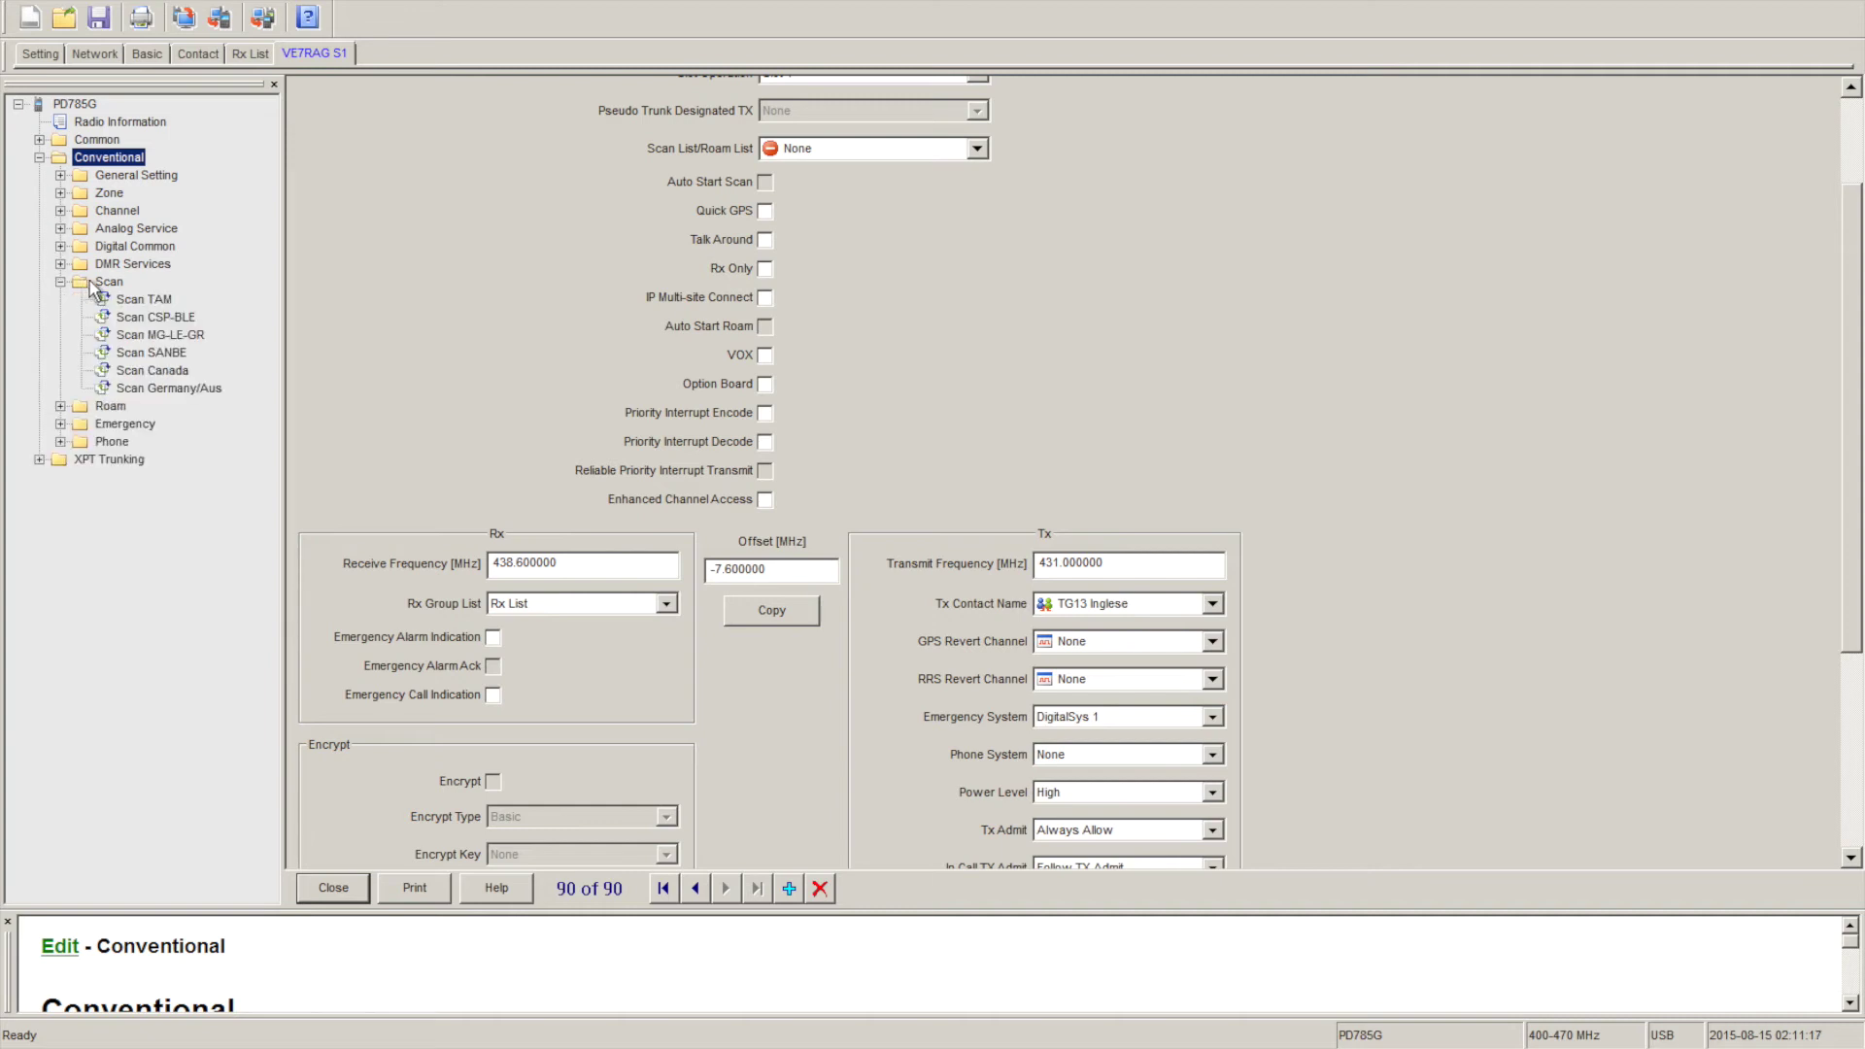
left_click(108, 283)
right_click(109, 284)
left_click(144, 294)
left_click(131, 408)
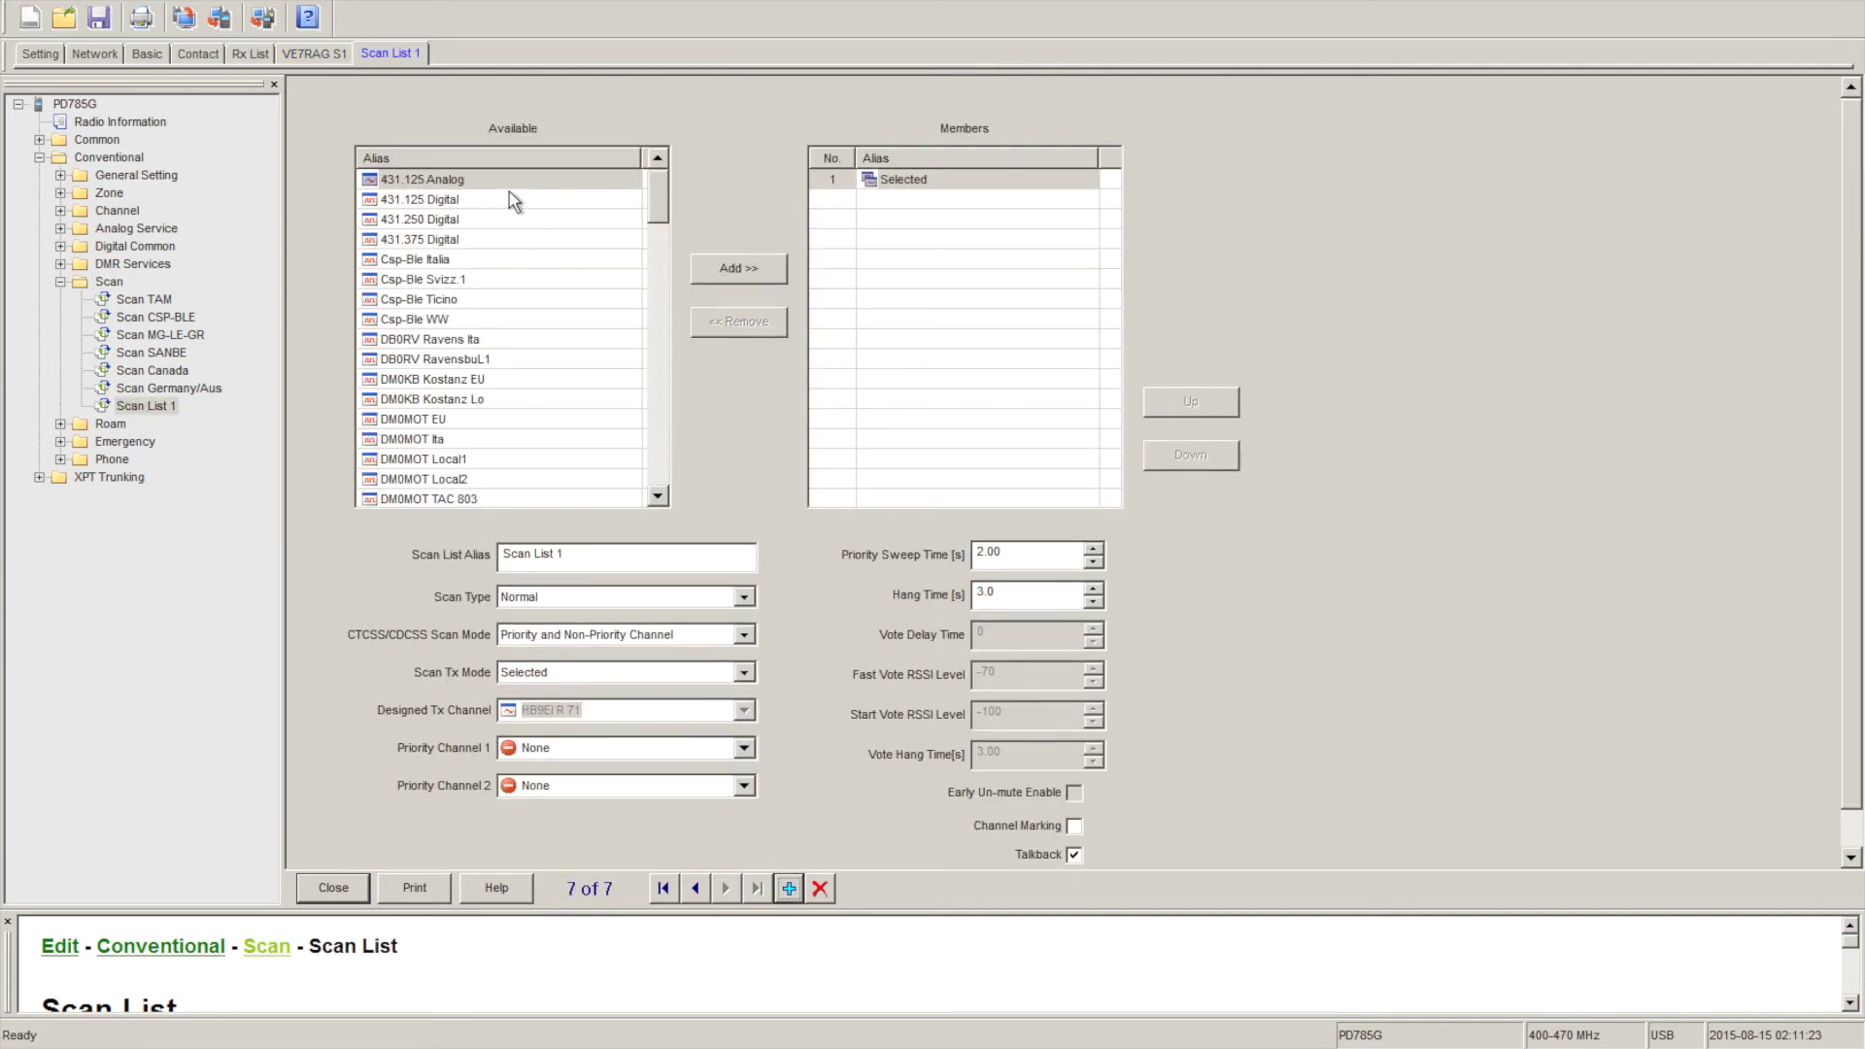
Add 431.125 Digital, 431.375 Digital, 431.125 Analog and 431.250 Digital as scan members.
left_click(510, 201)
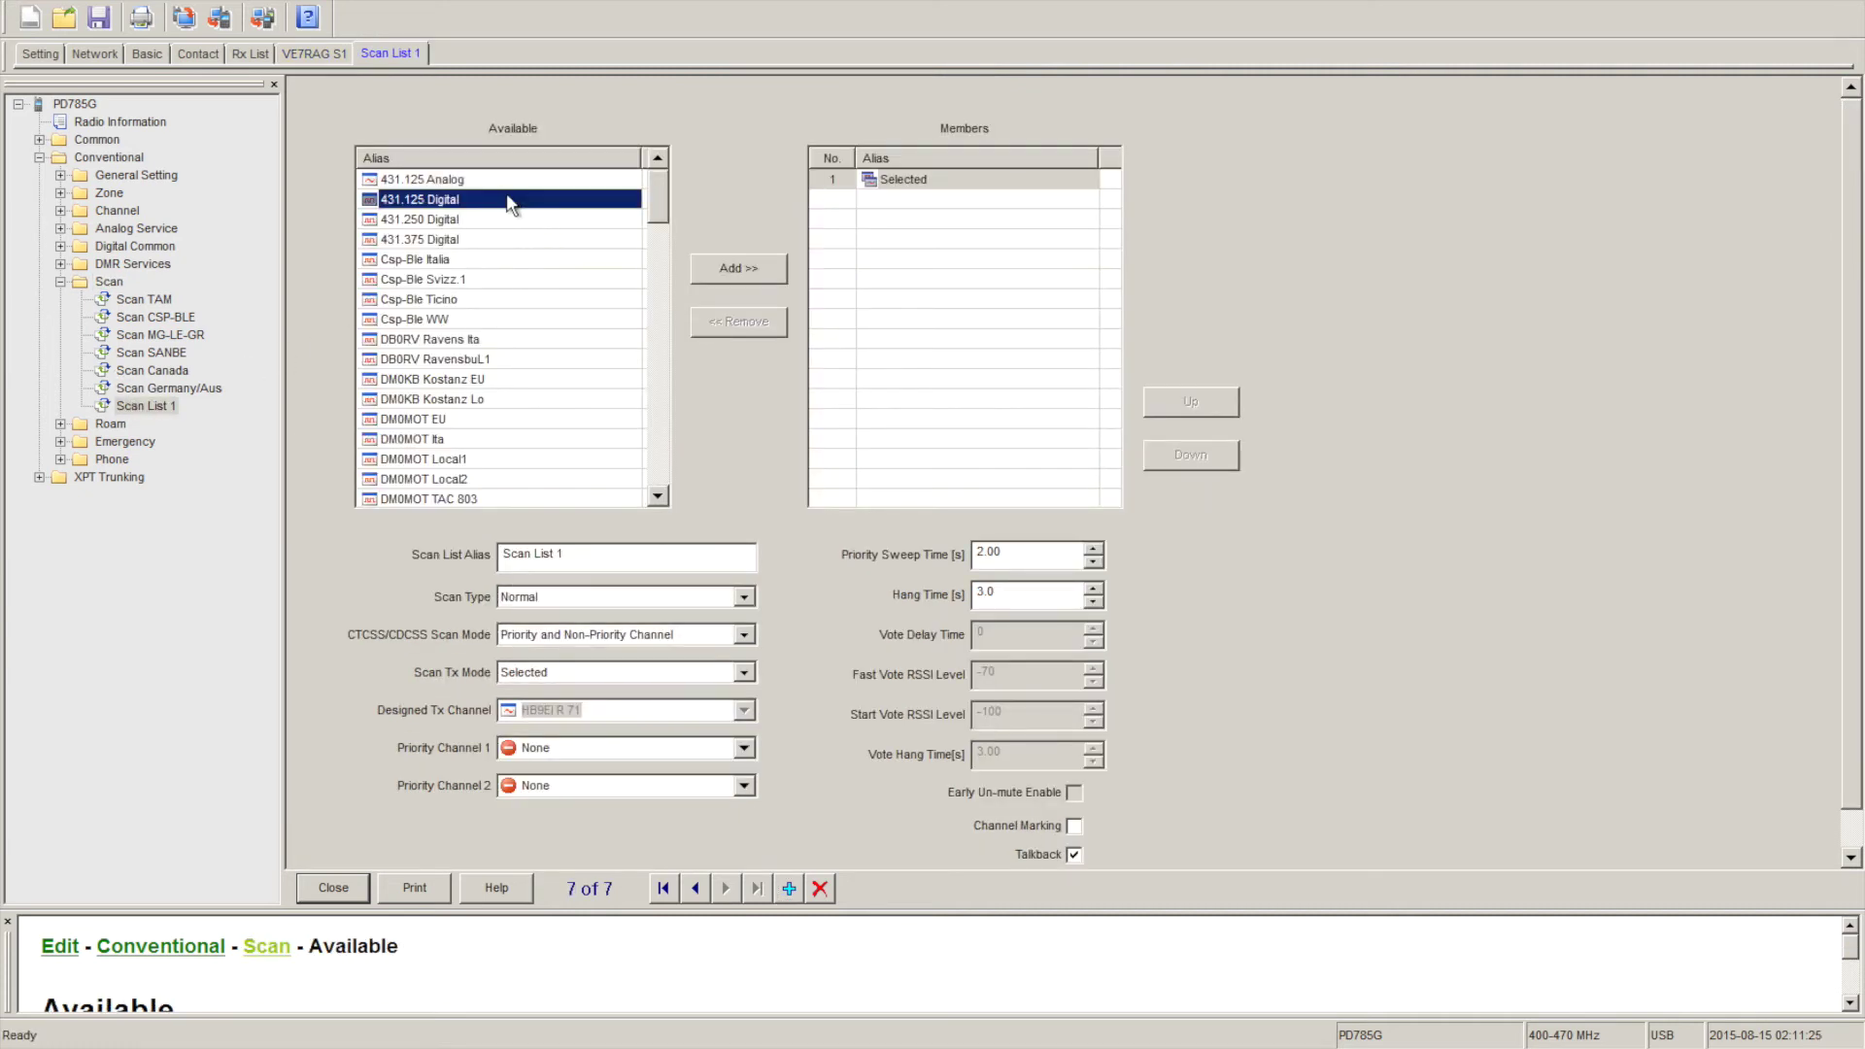
left_click(736, 268)
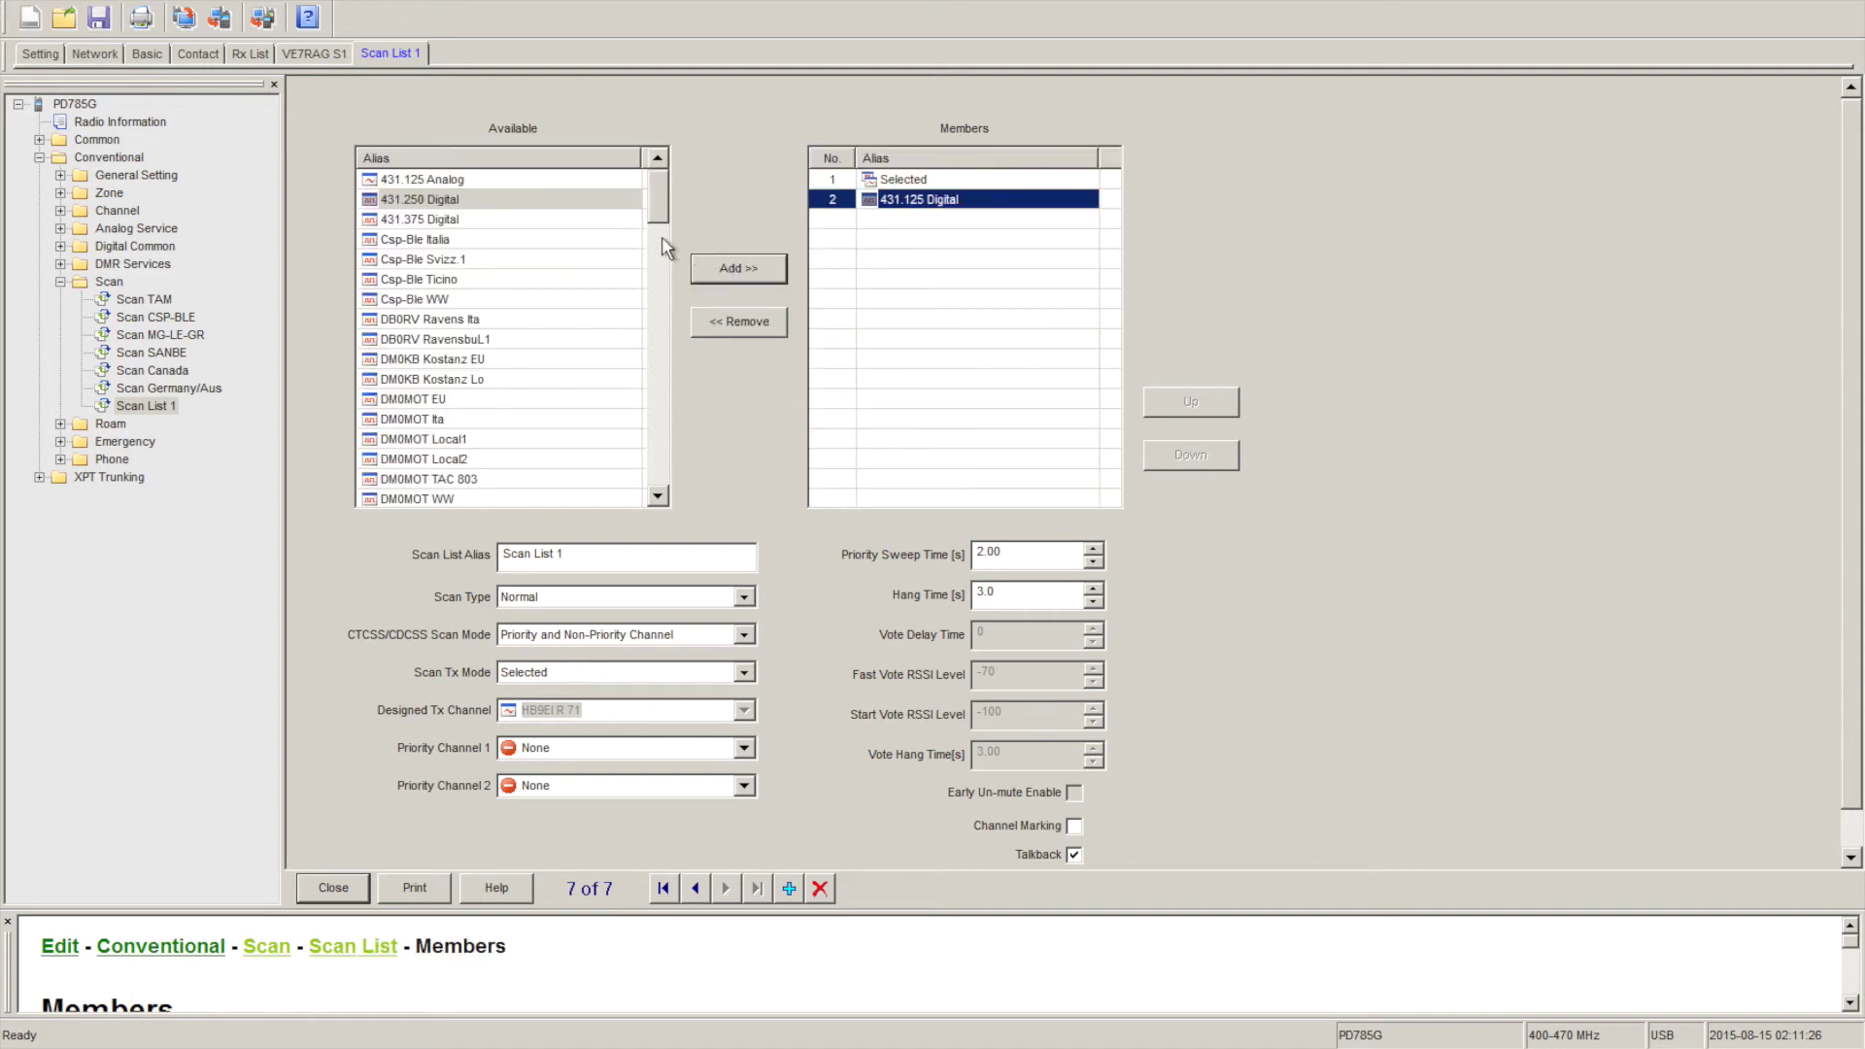
left_click(525, 208)
left_click(543, 226)
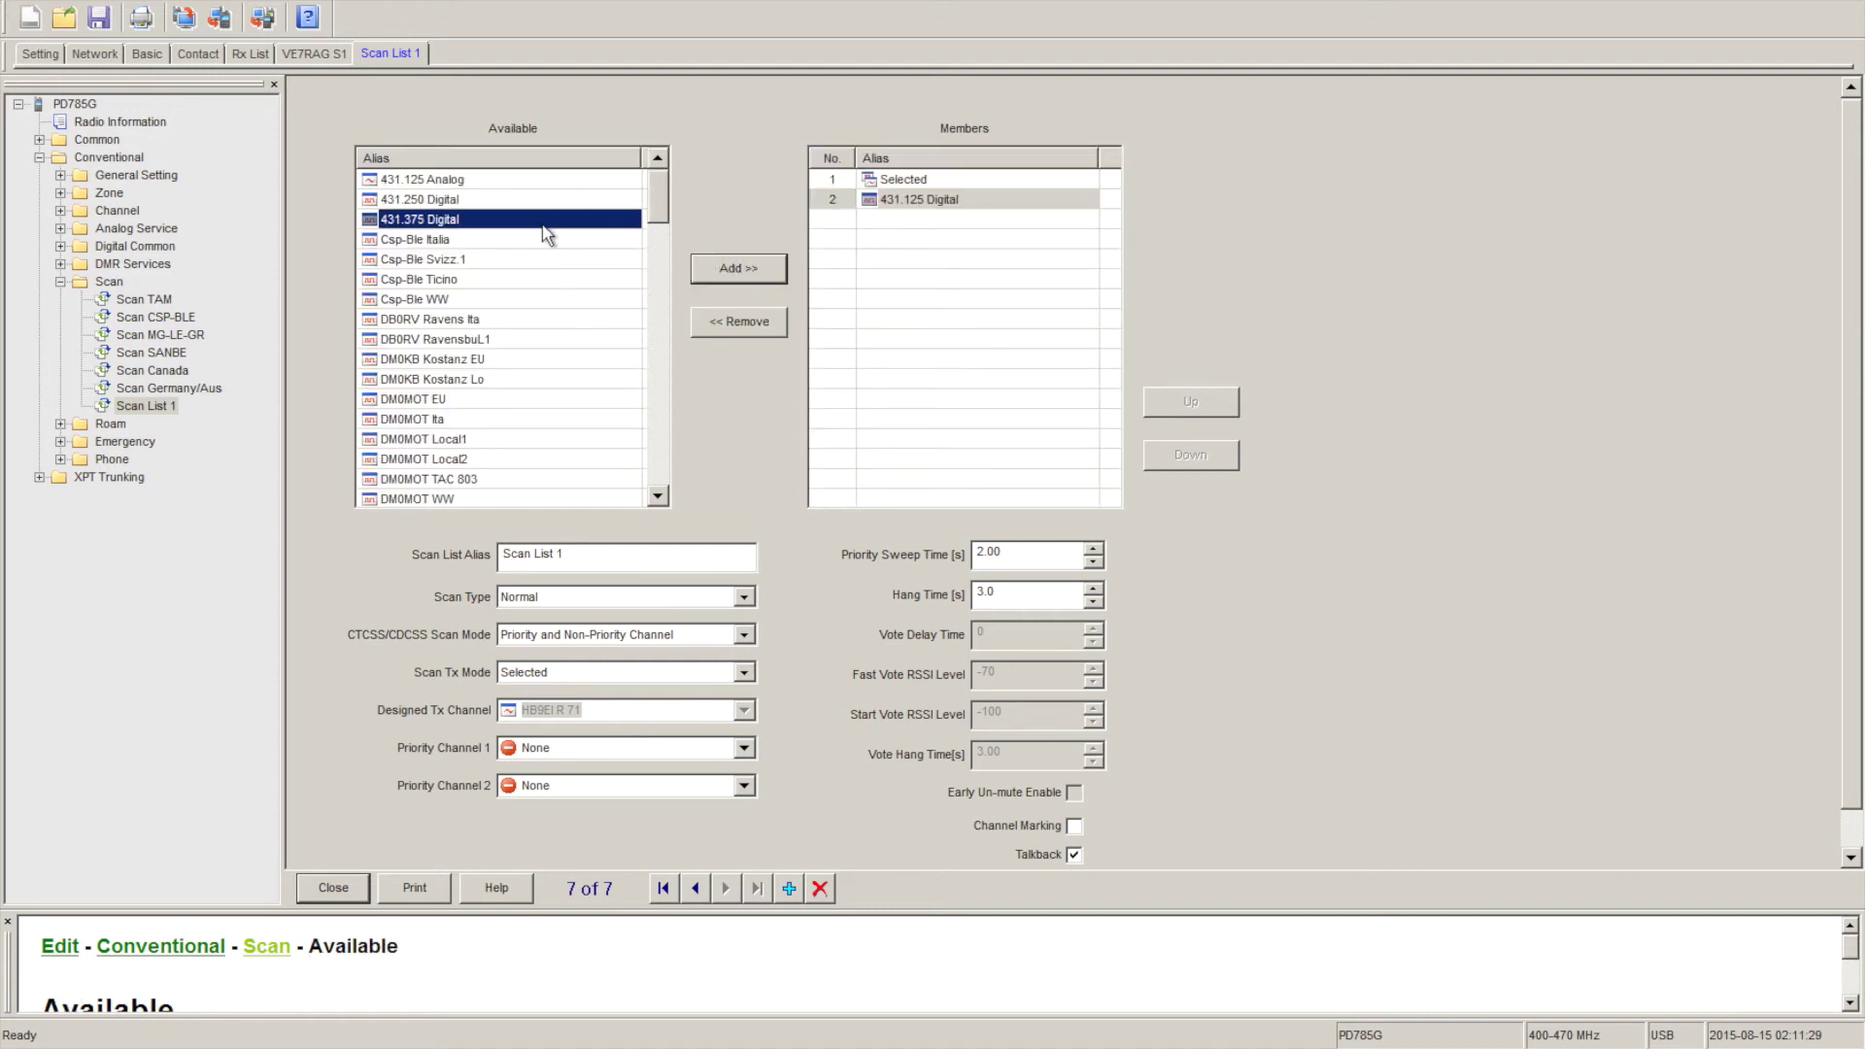
left_click(721, 269)
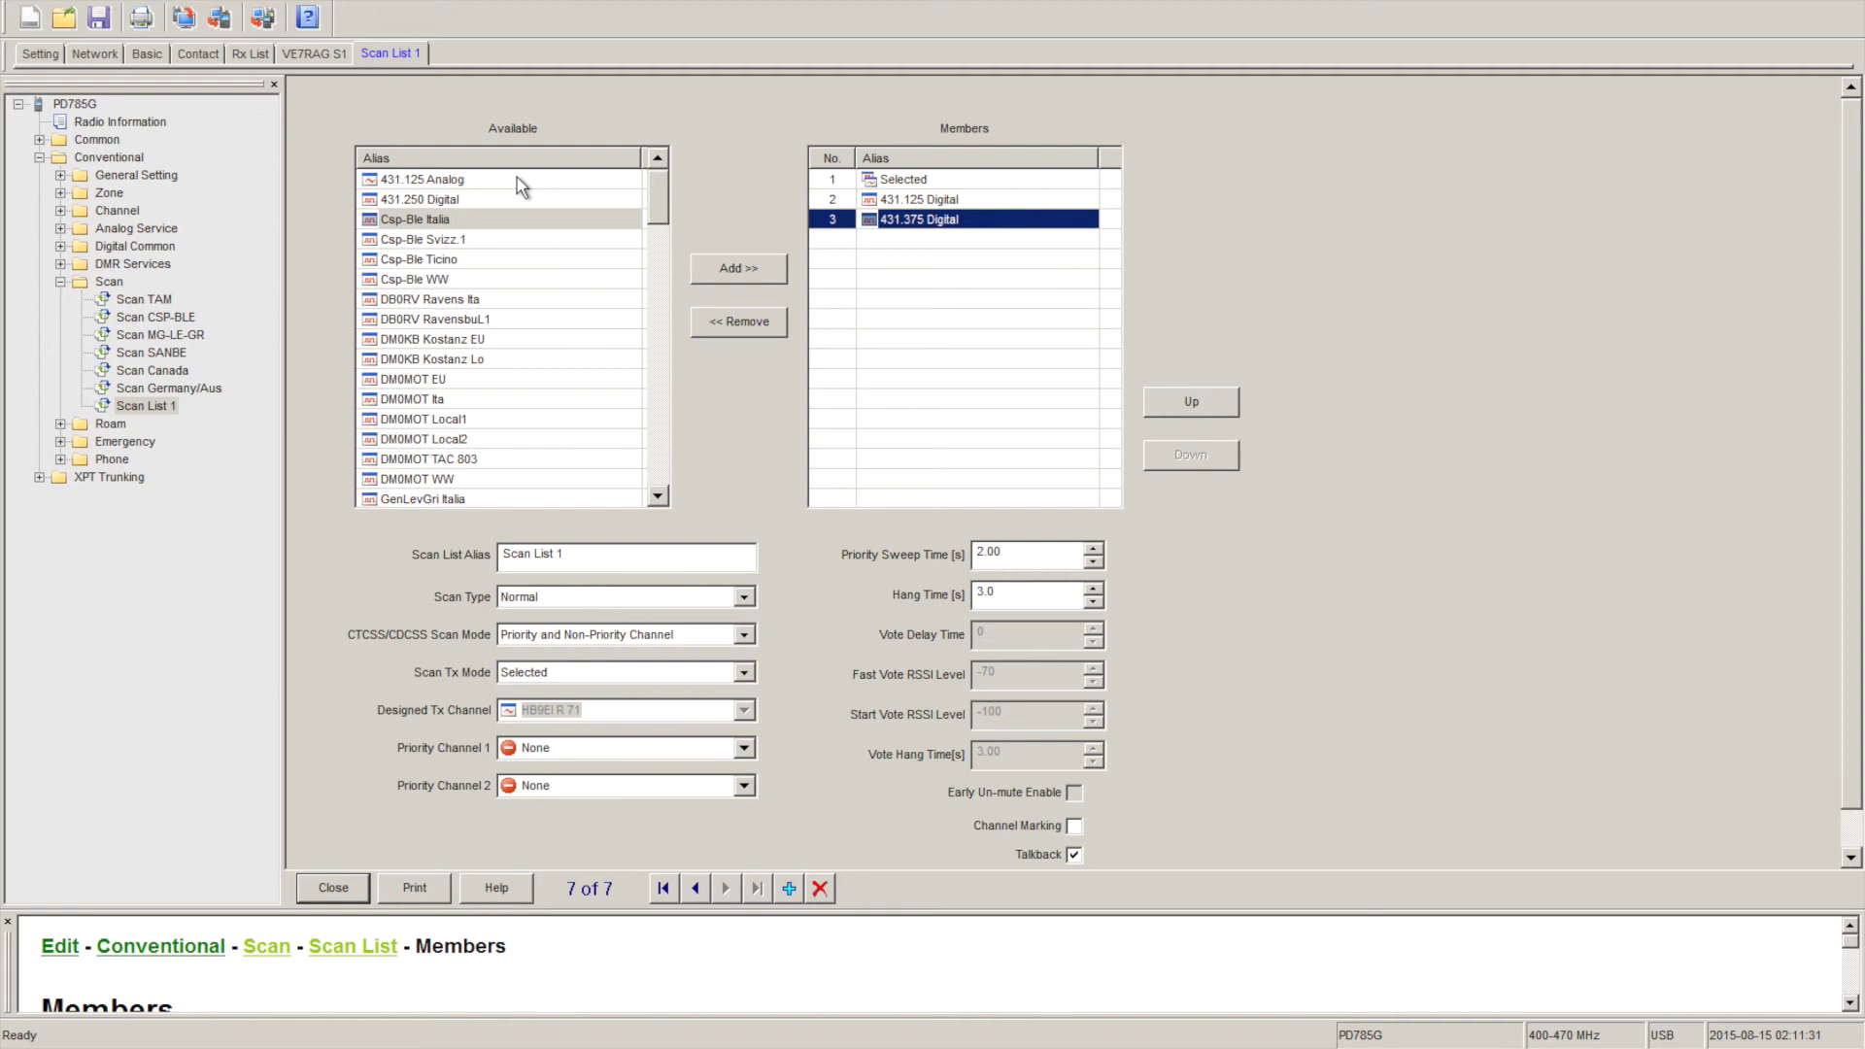
left_click(519, 182)
left_click(729, 277)
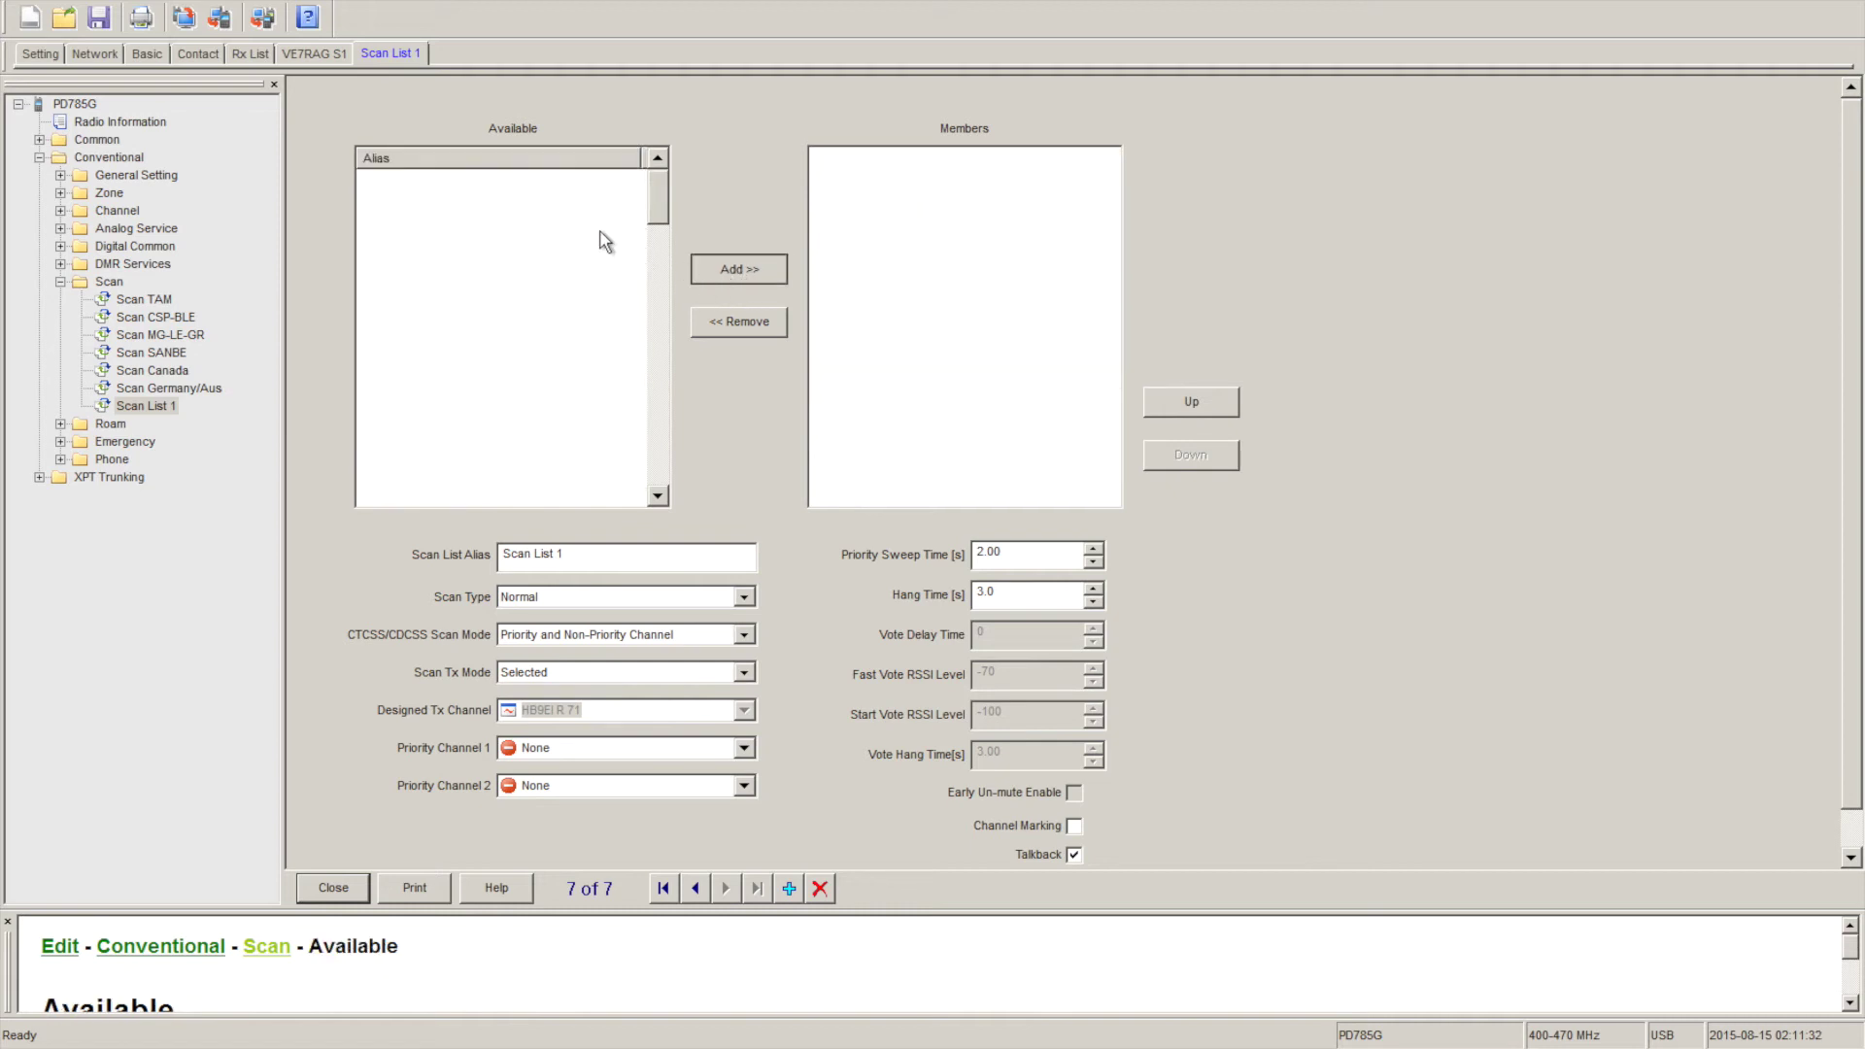
left_click(556, 185)
left_click(729, 276)
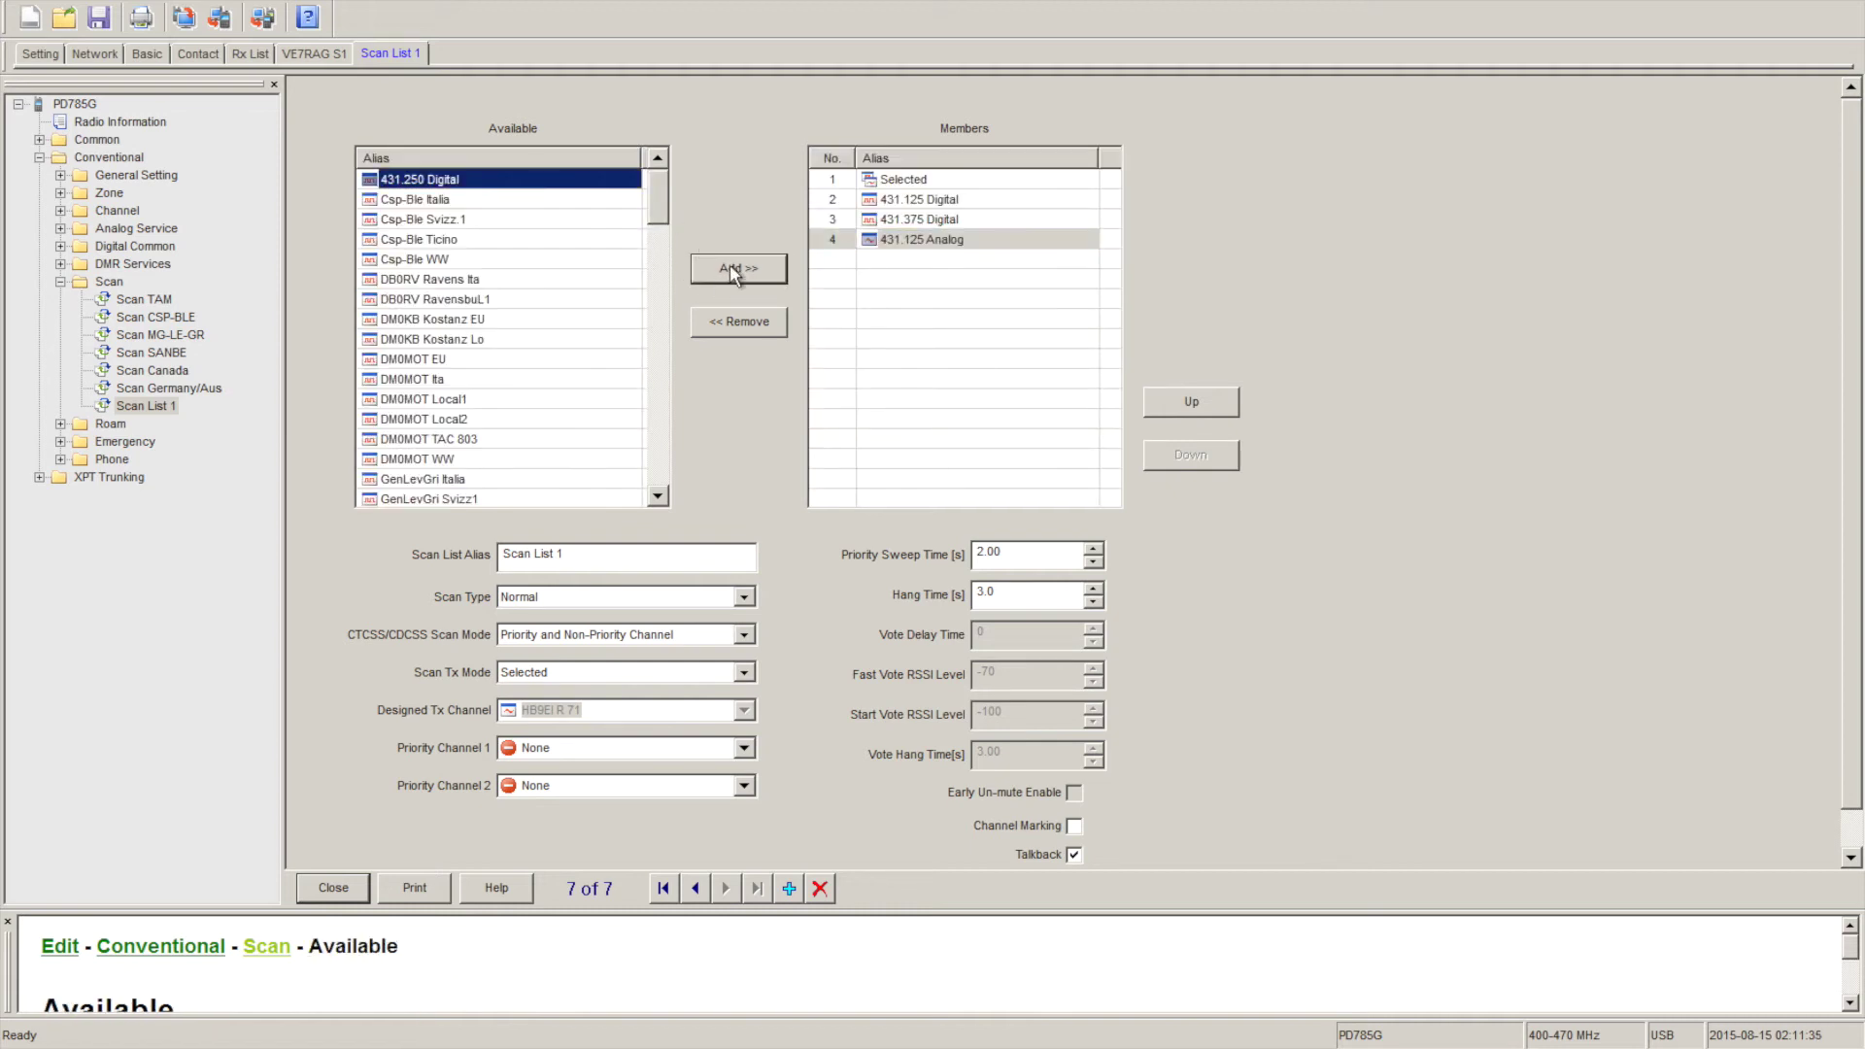
Rename the scan list to 'Scan Analog'.
left_click_drag(534, 556, 609, 559)
type("Analog")
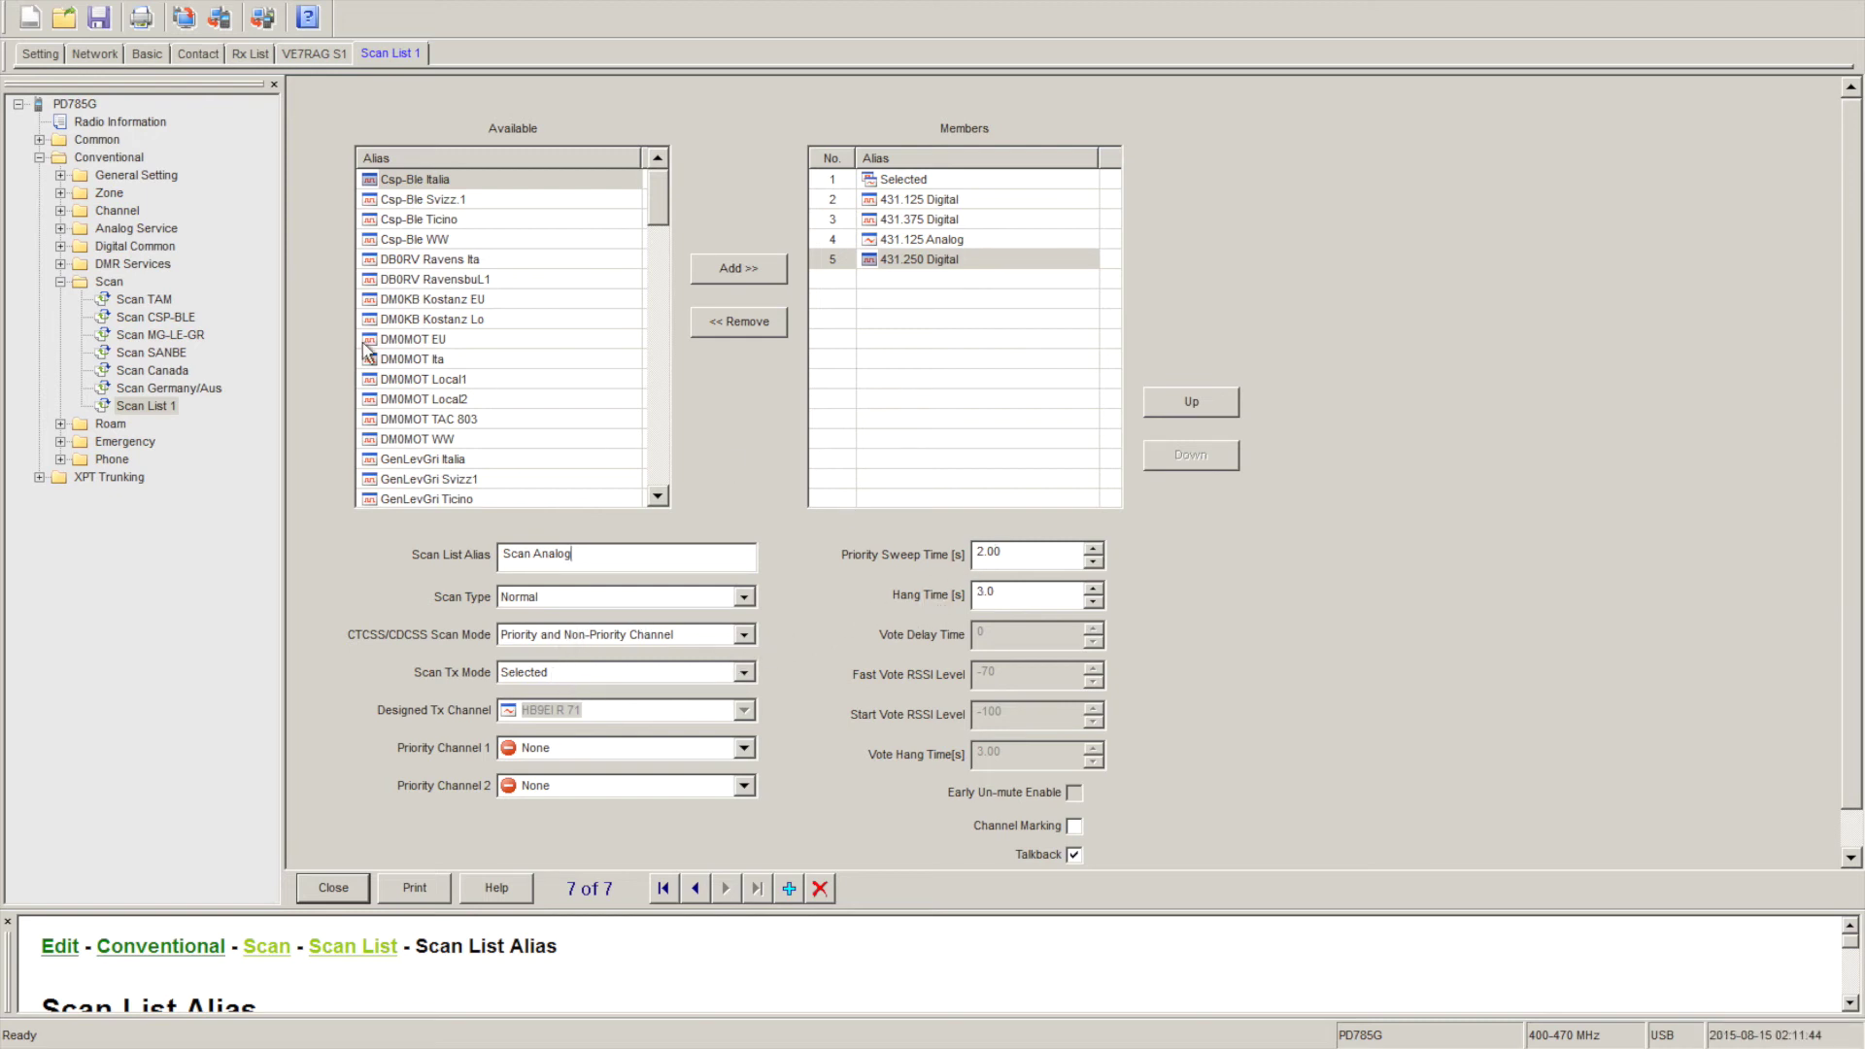
left_click(144, 406)
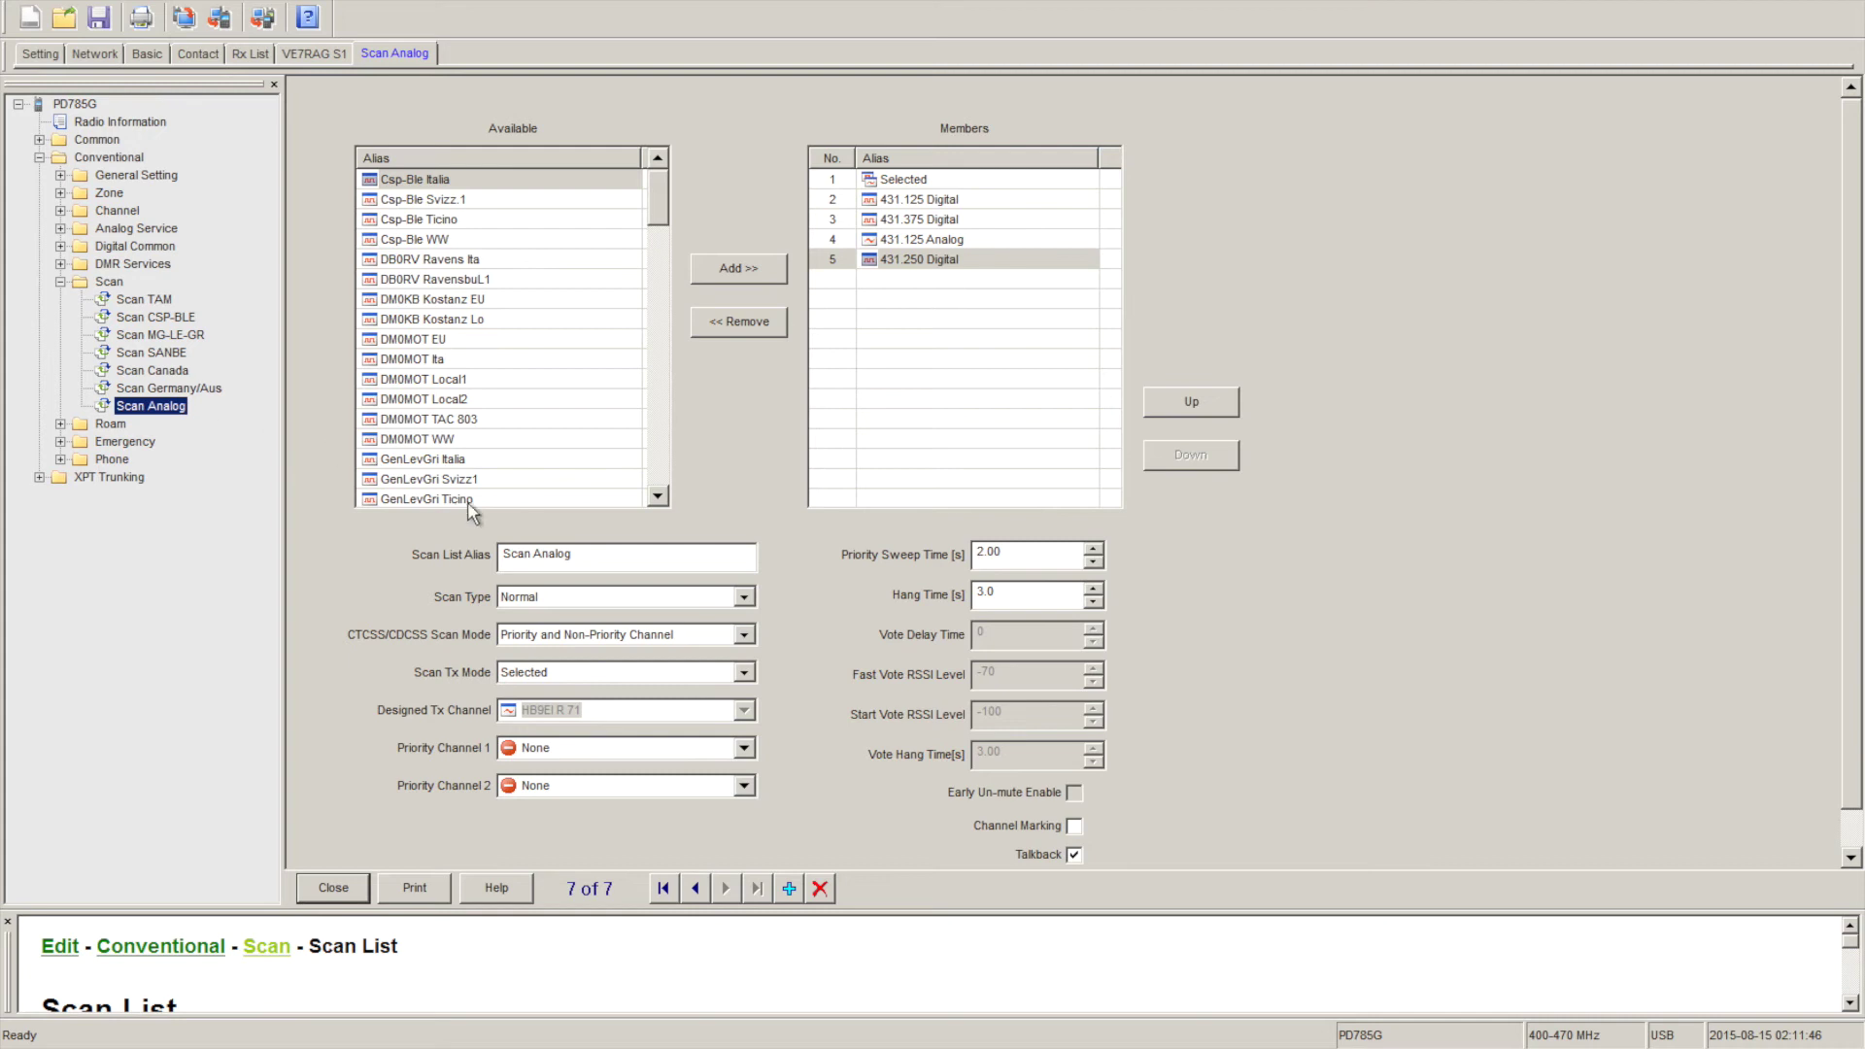
Open digital channel VE7RAG S1 and set its Scan List/Roam List to Scan Analog.
left_click(60, 283)
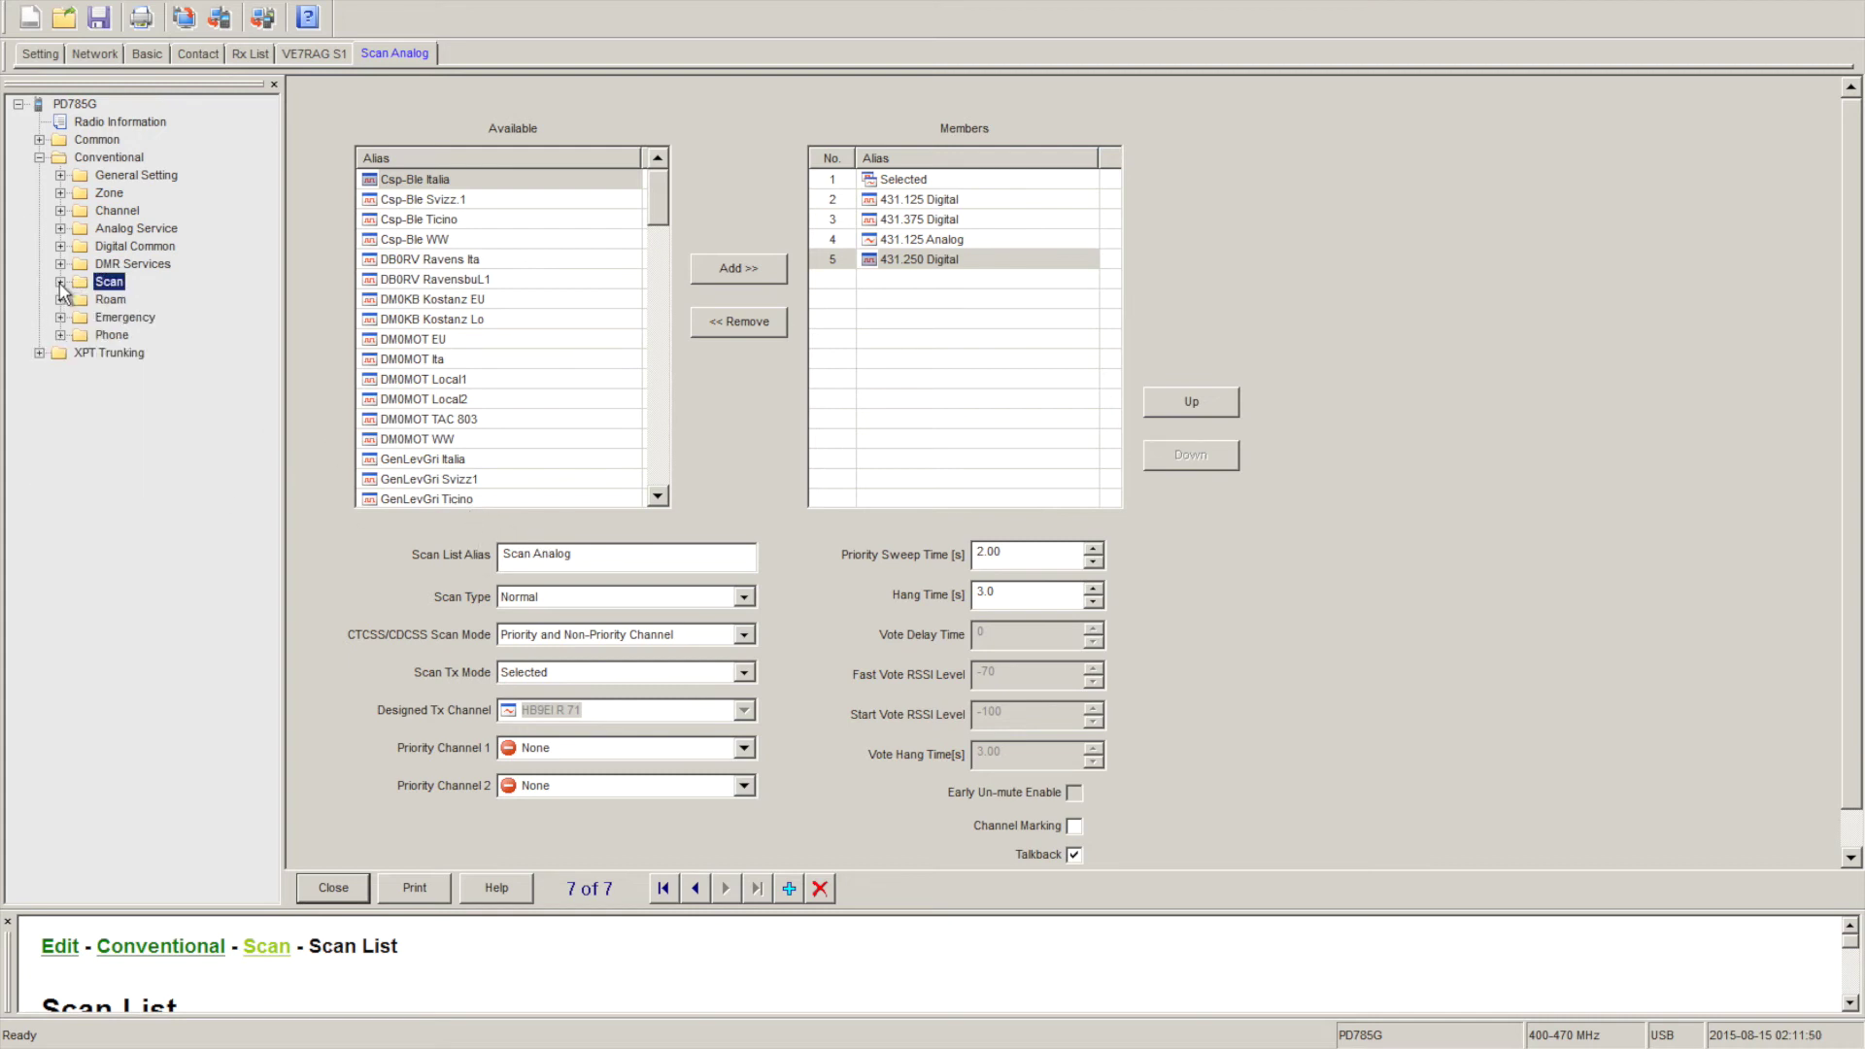
left_click(60, 211)
left_click(82, 230)
left_click_drag(267, 209, 280, 600)
left_click(170, 725)
left_click(976, 149)
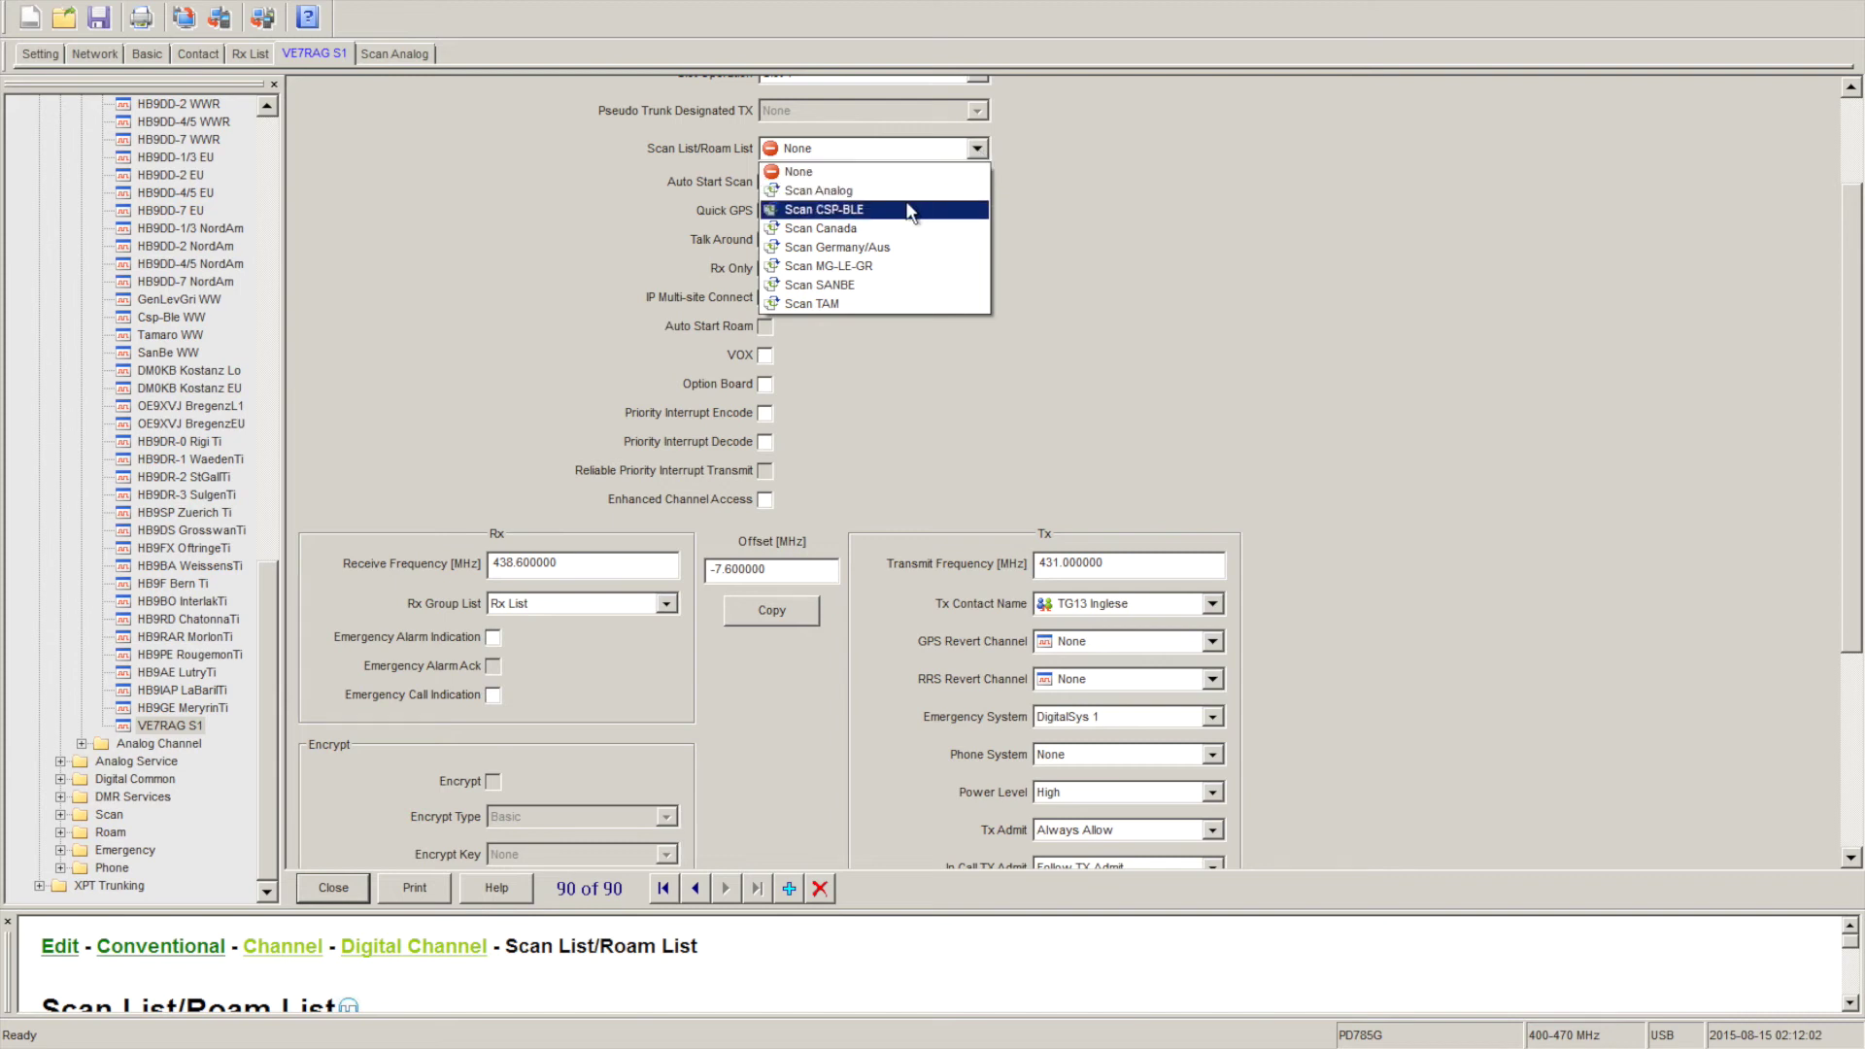
left_click(833, 192)
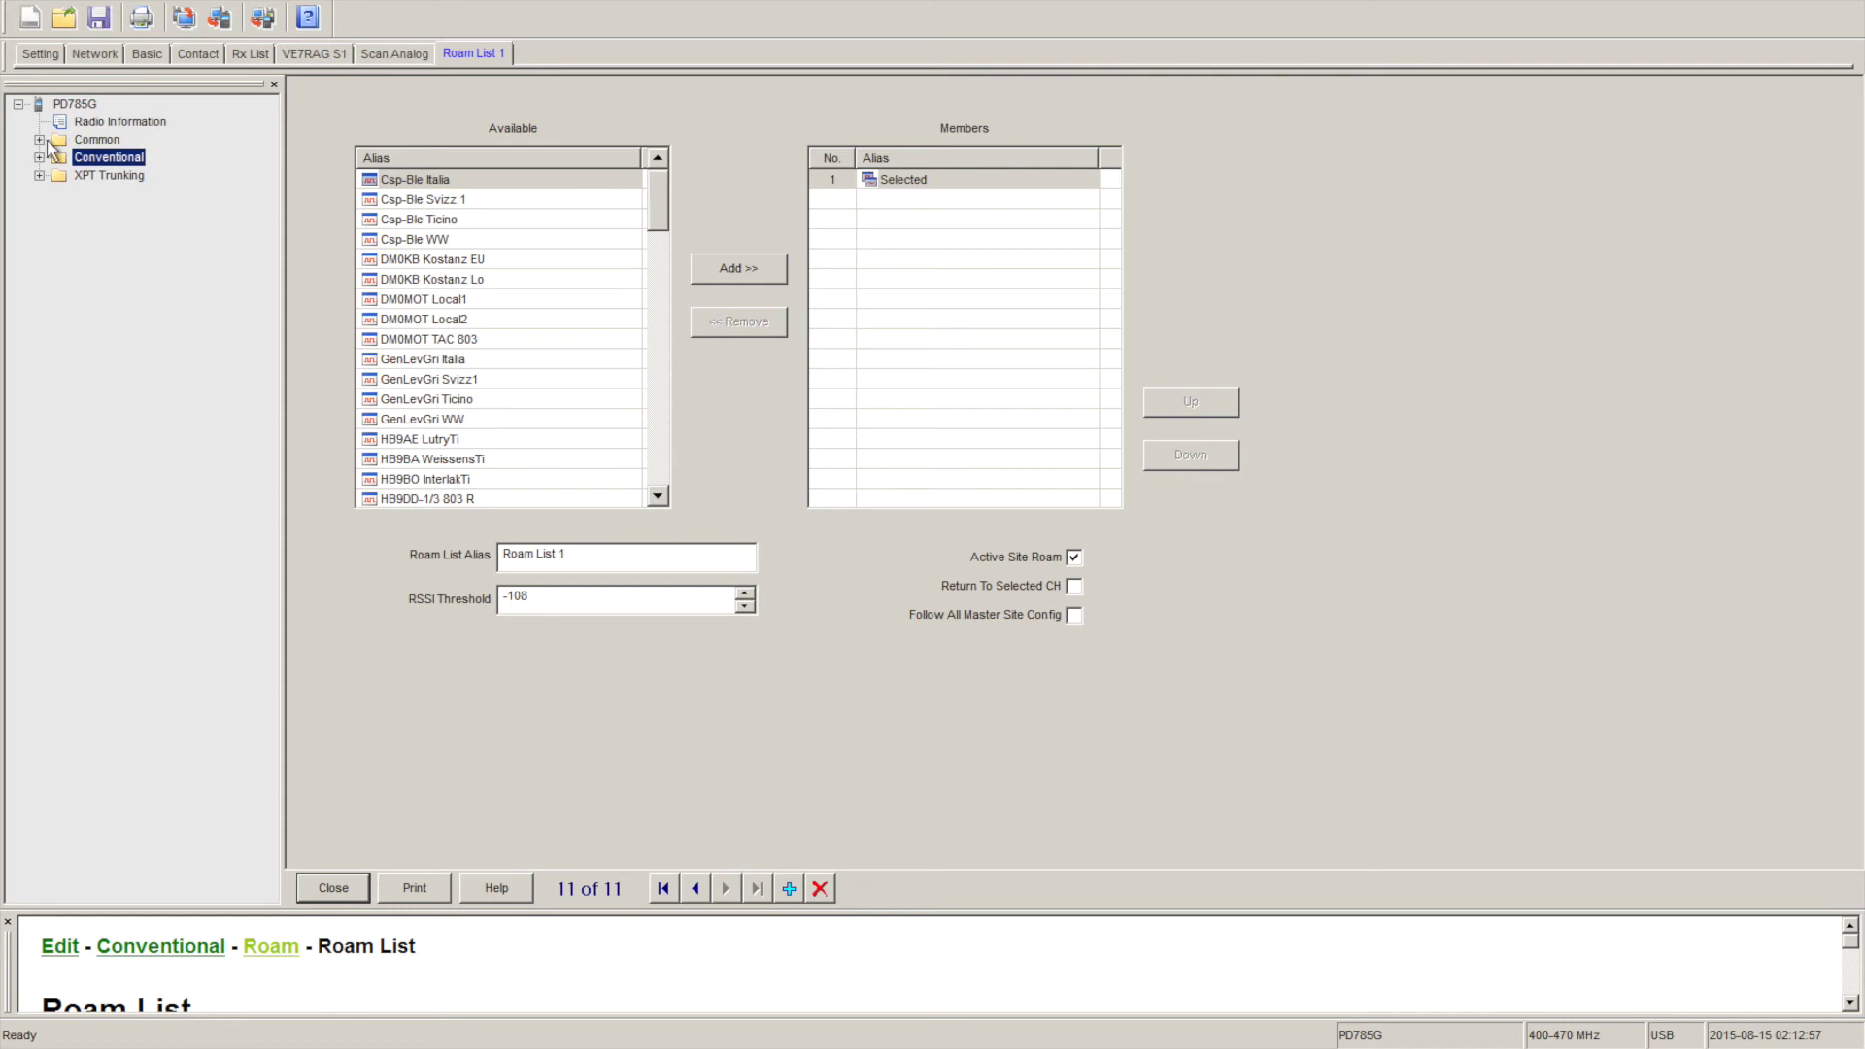
Enable IP Multi-site Connect on VE7RAG S1 and bring up the Roam lists to add one.
left_click(39, 157)
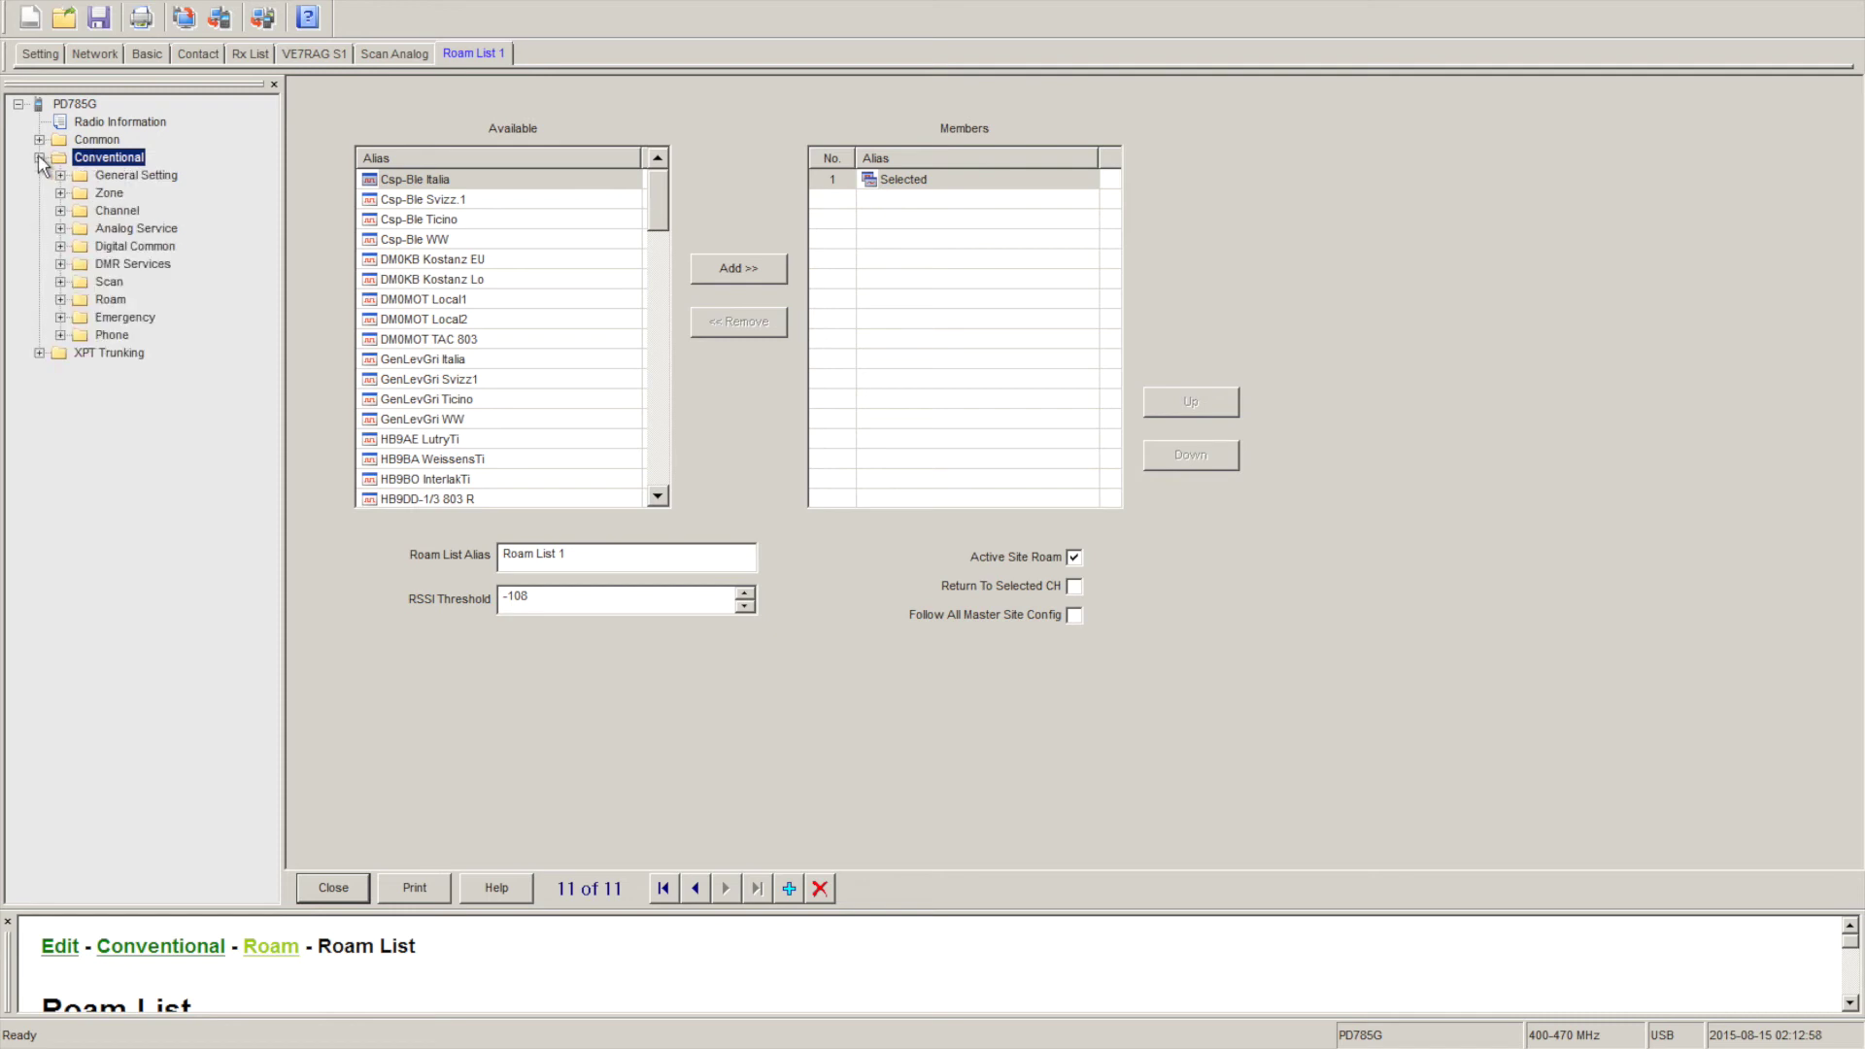
left_click(60, 210)
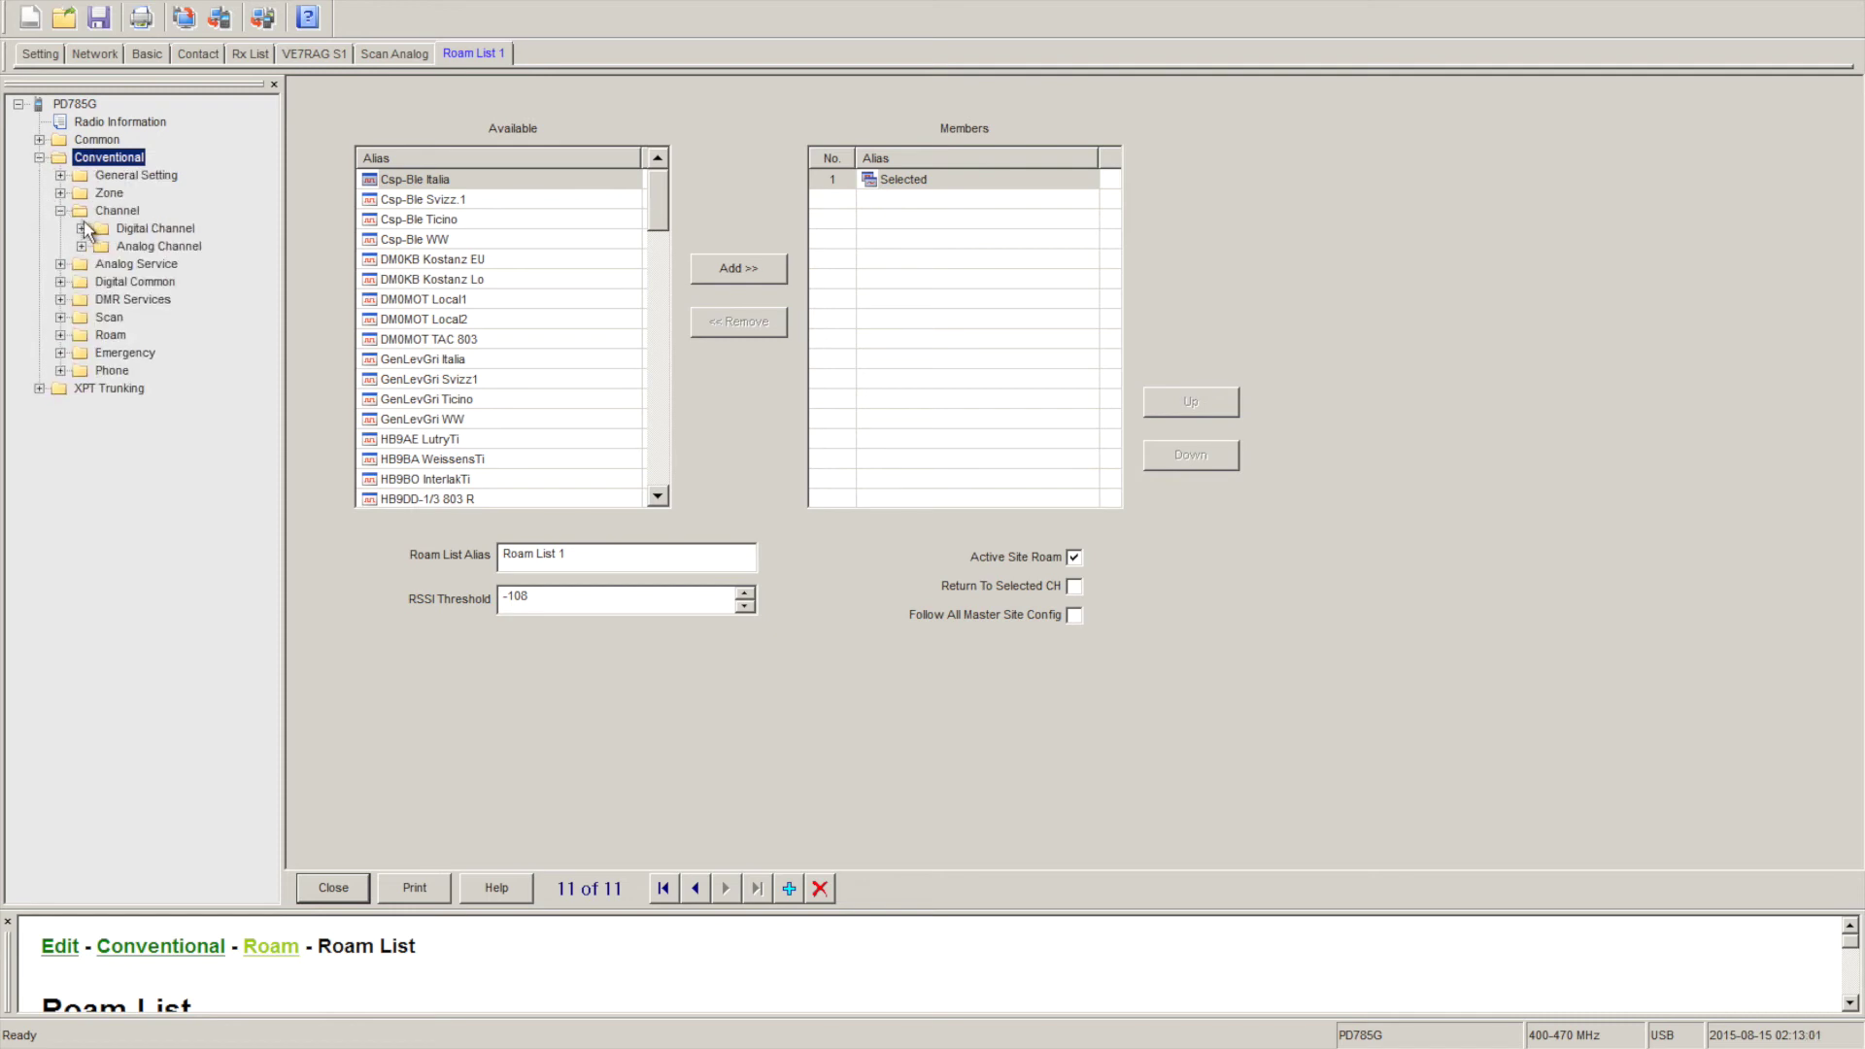
left_click(83, 231)
left_click_drag(264, 241, 291, 801)
left_click(195, 726)
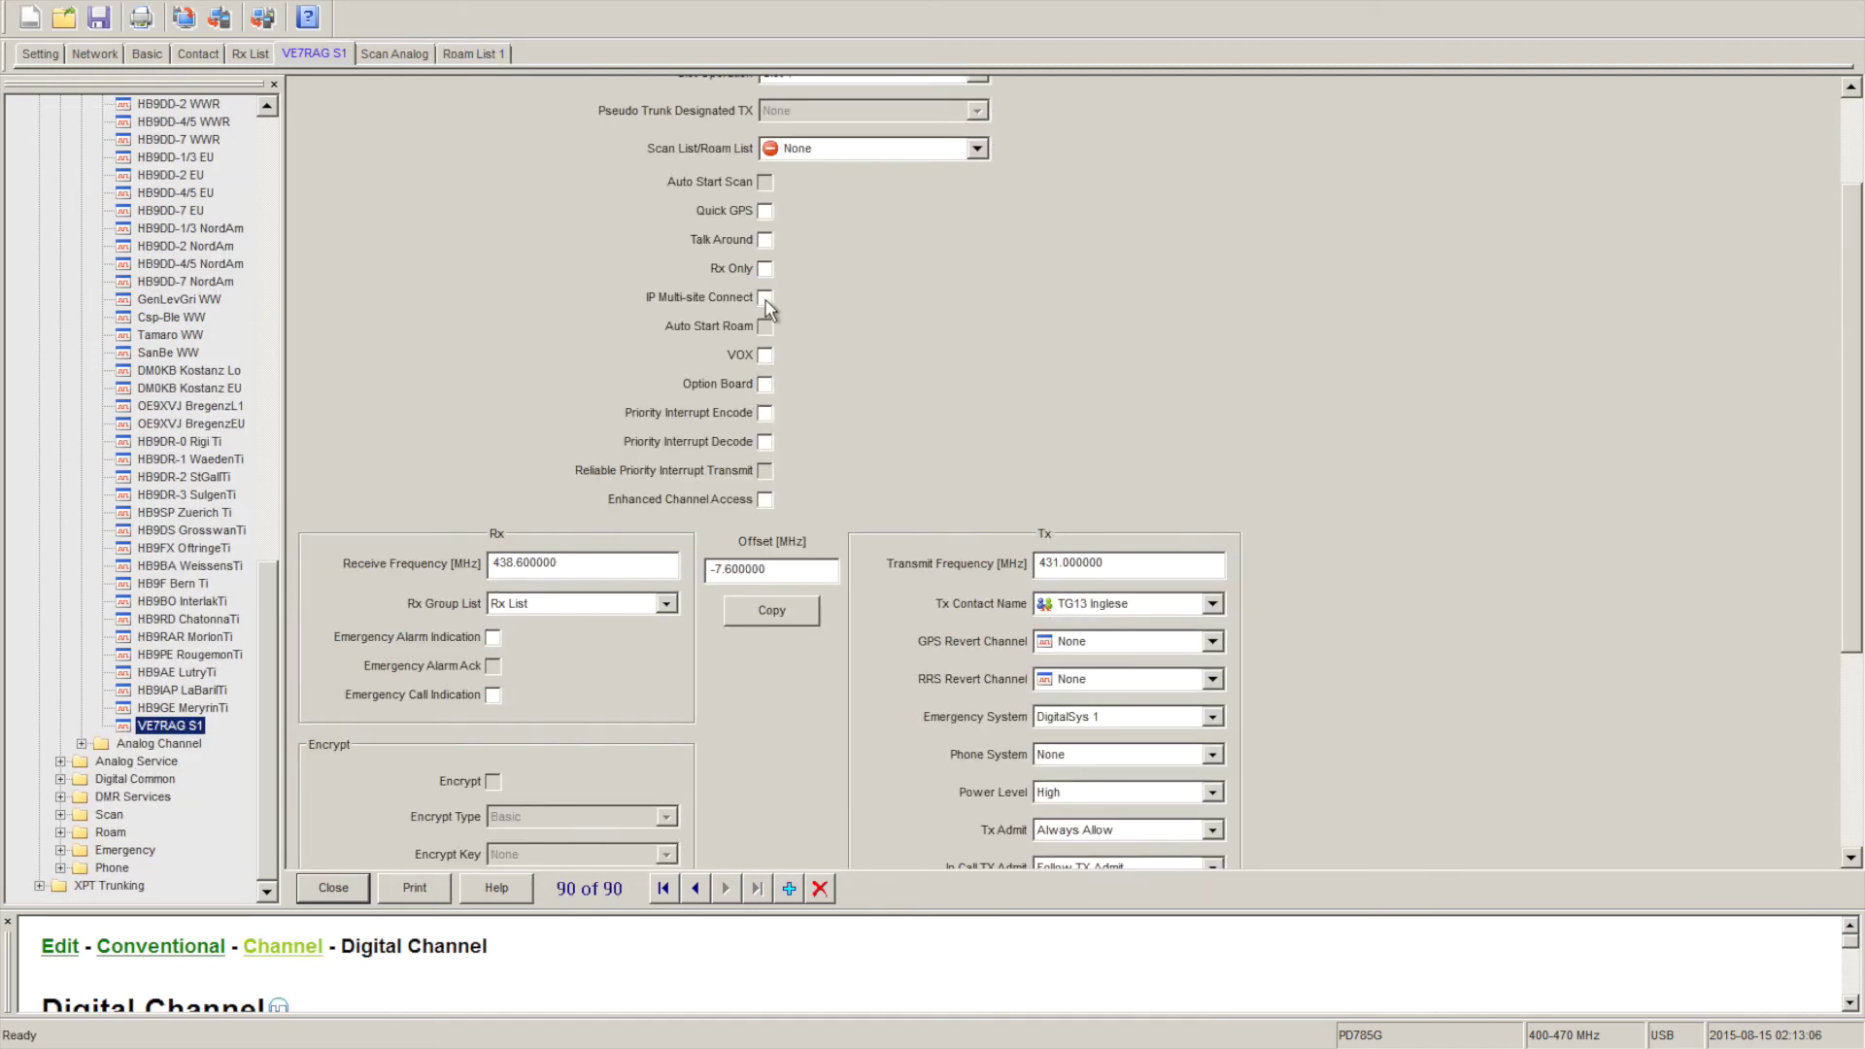
left_click(764, 299)
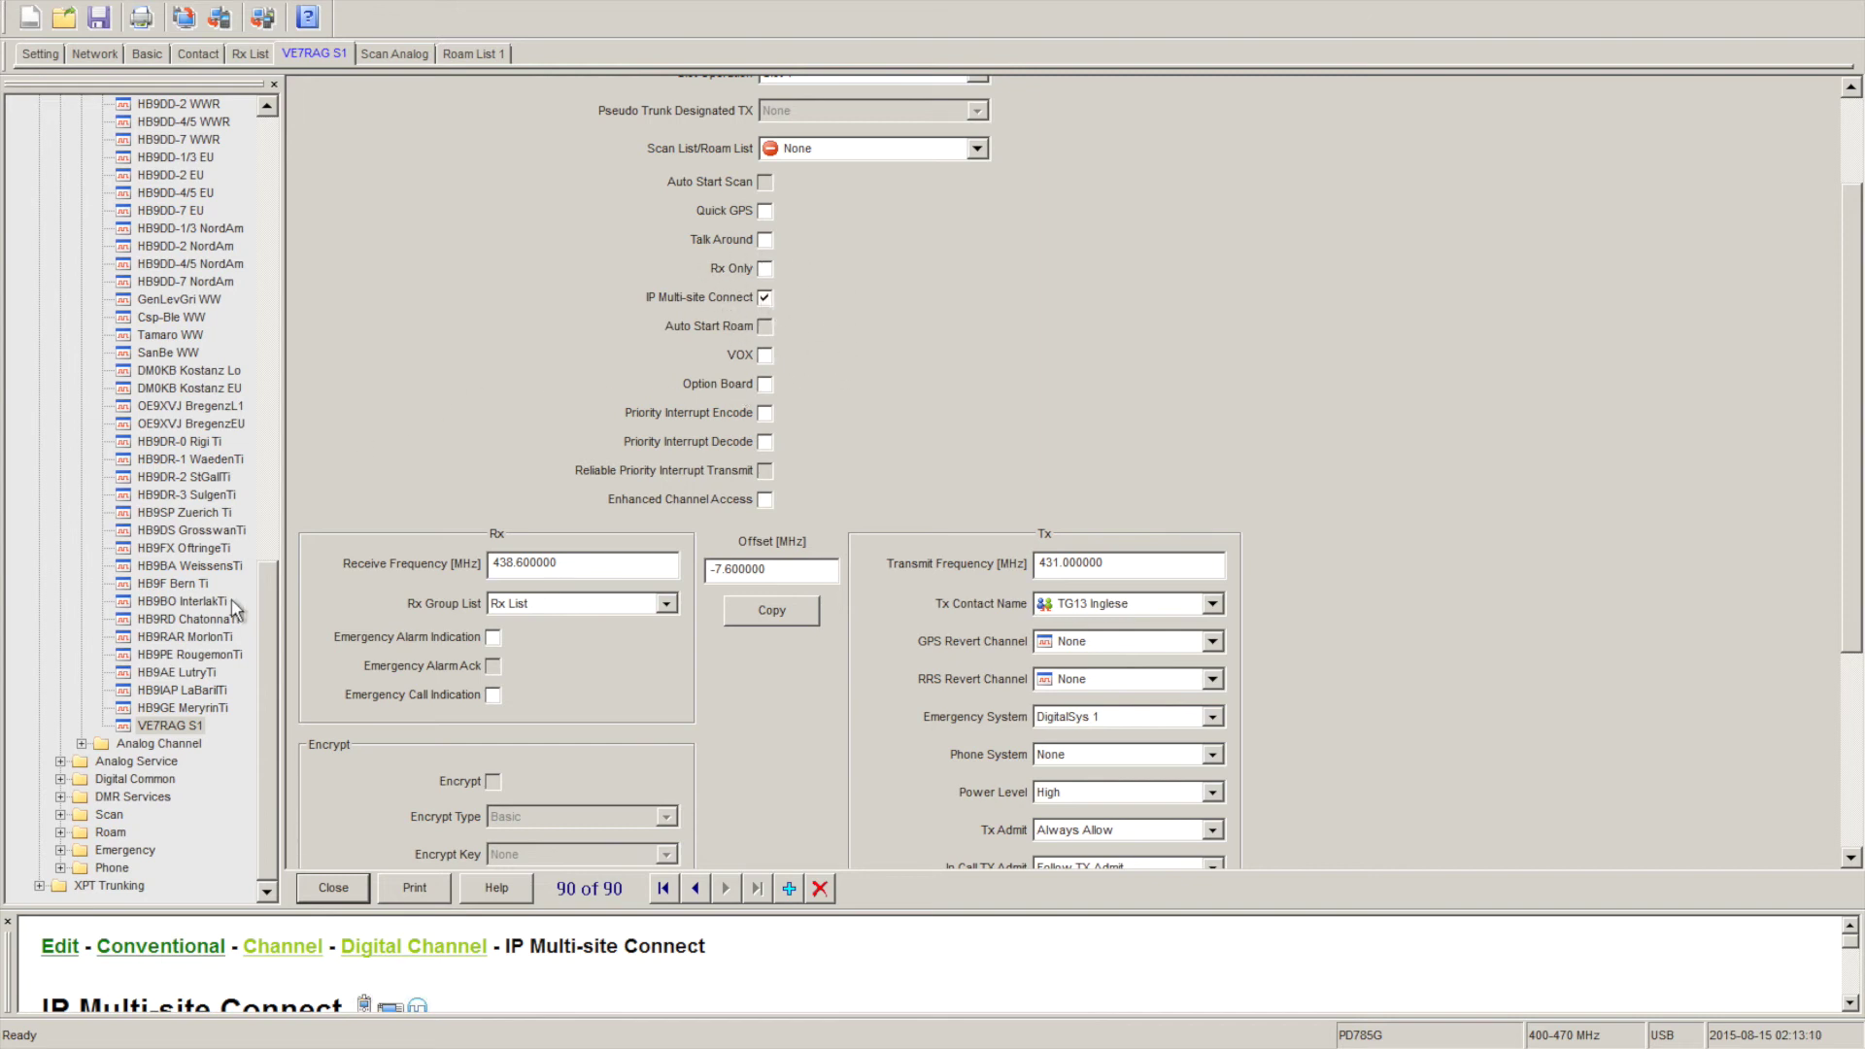
left_click(60, 833)
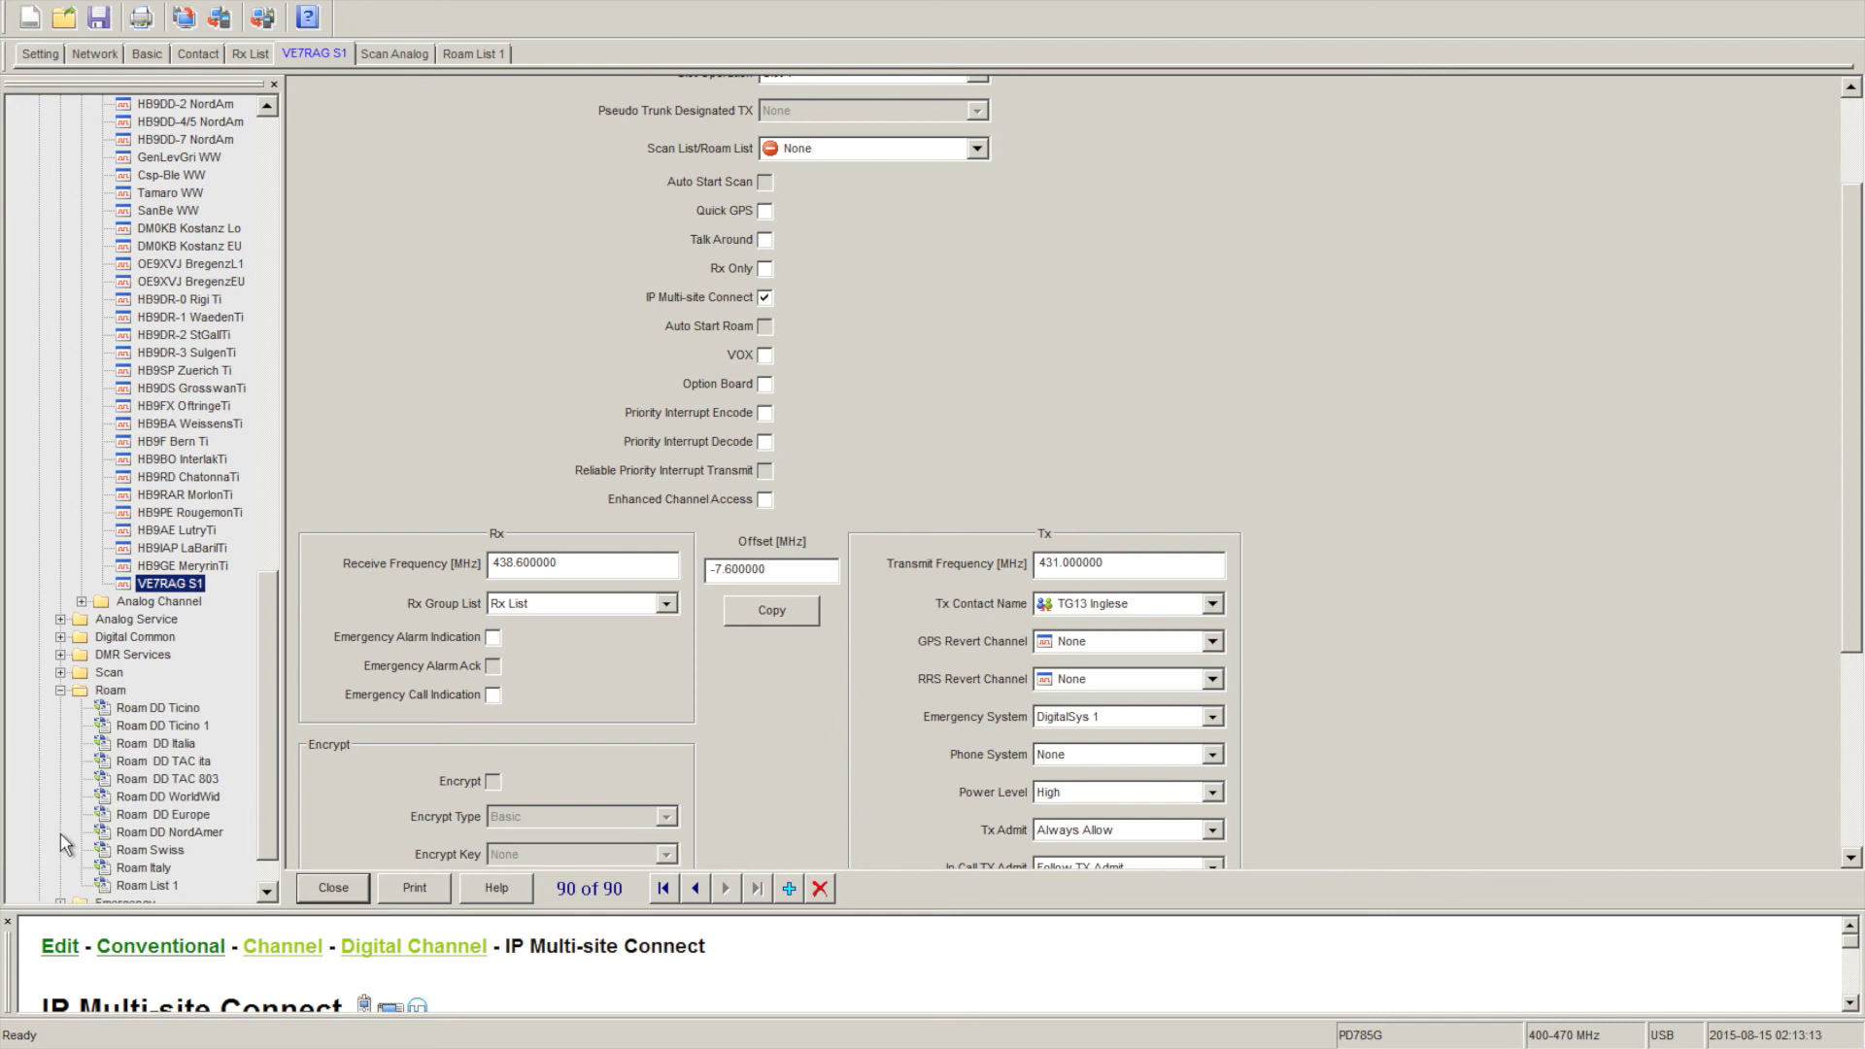
left_click_drag(105, 691, 155, 895)
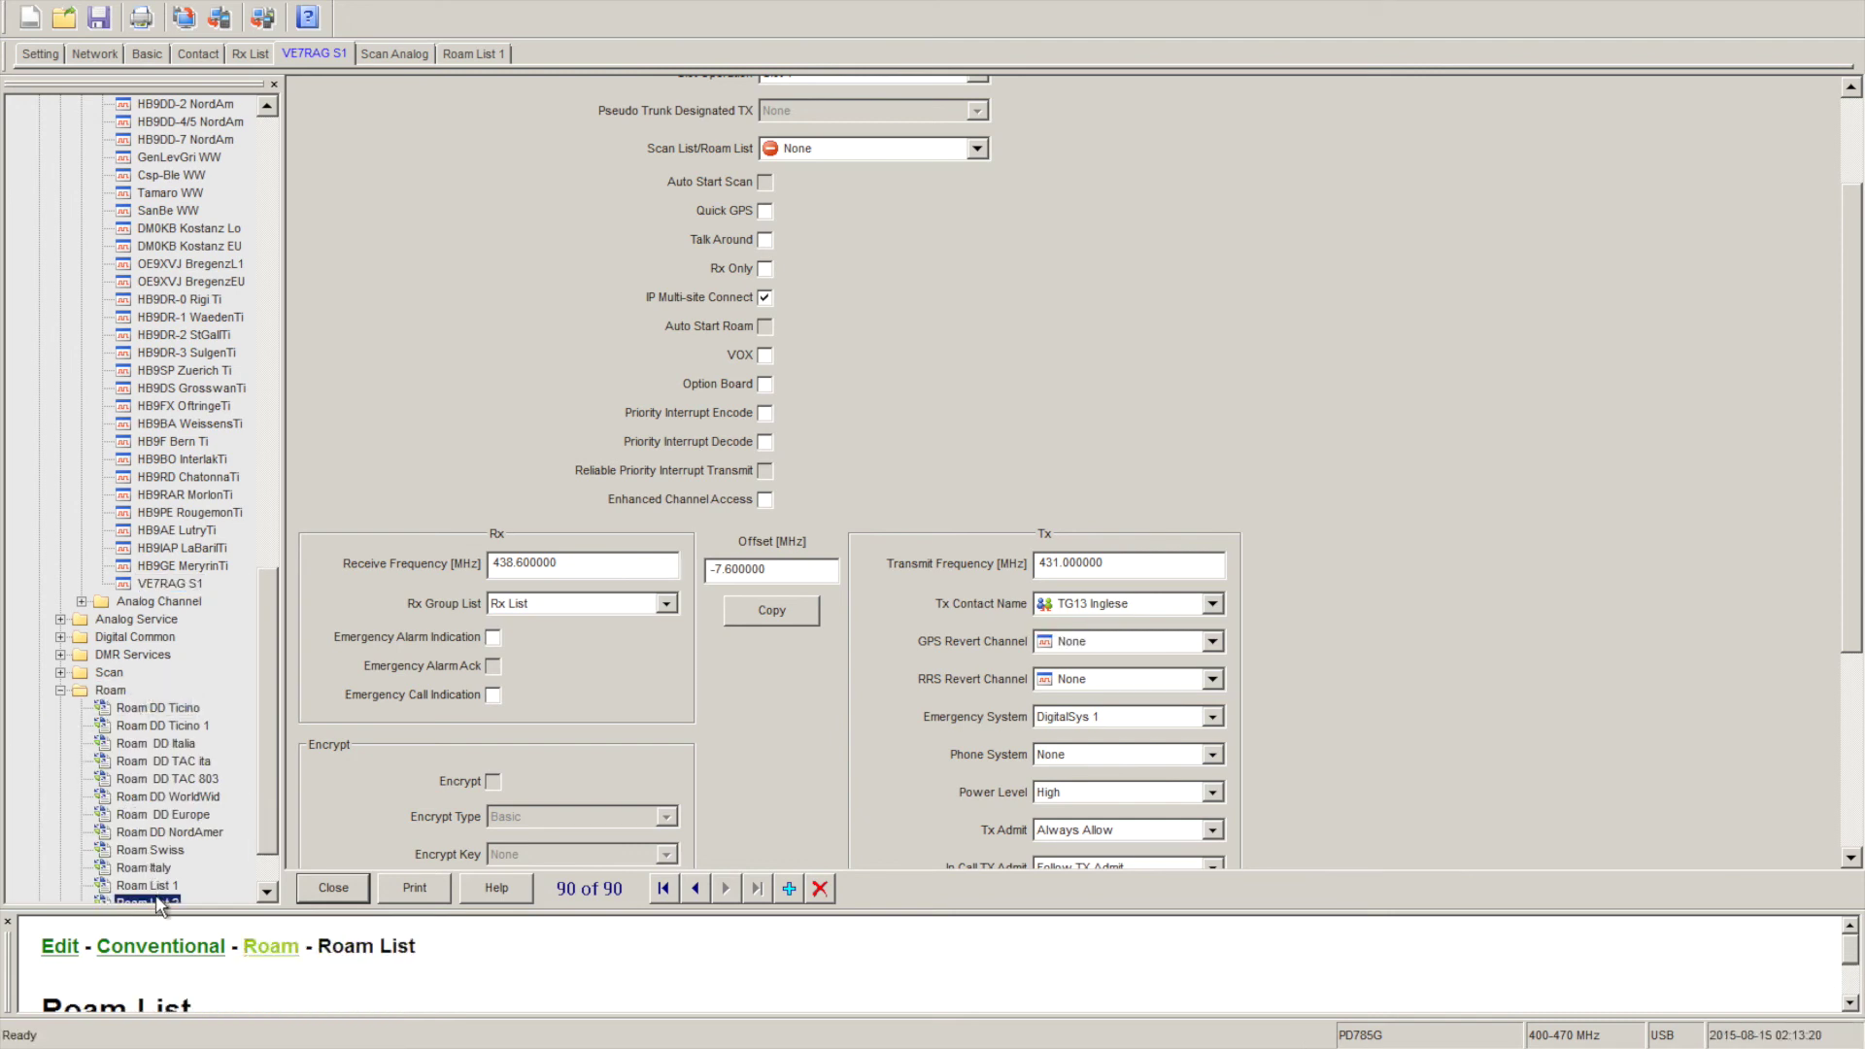
Open Roam List 2 and select VE7RAG S1 among the available channels.
scroll(264, 802, "down", 3)
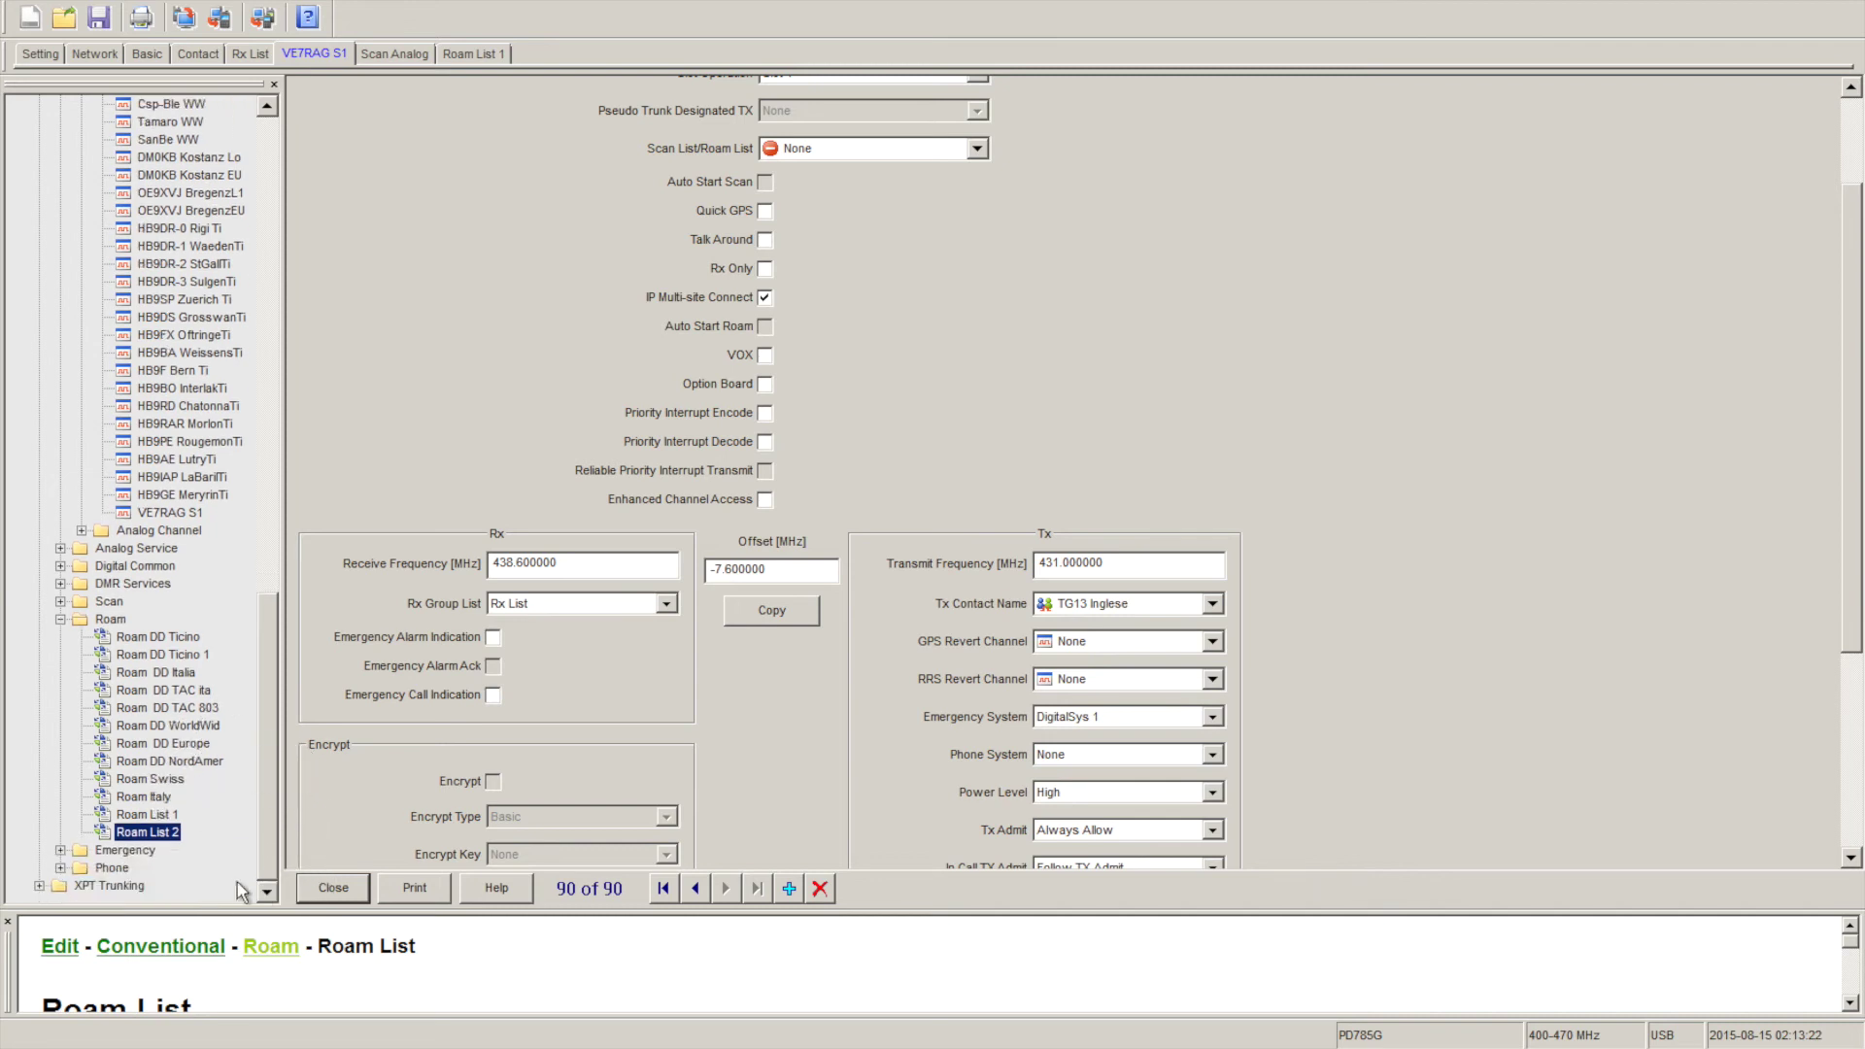
double_click(159, 833)
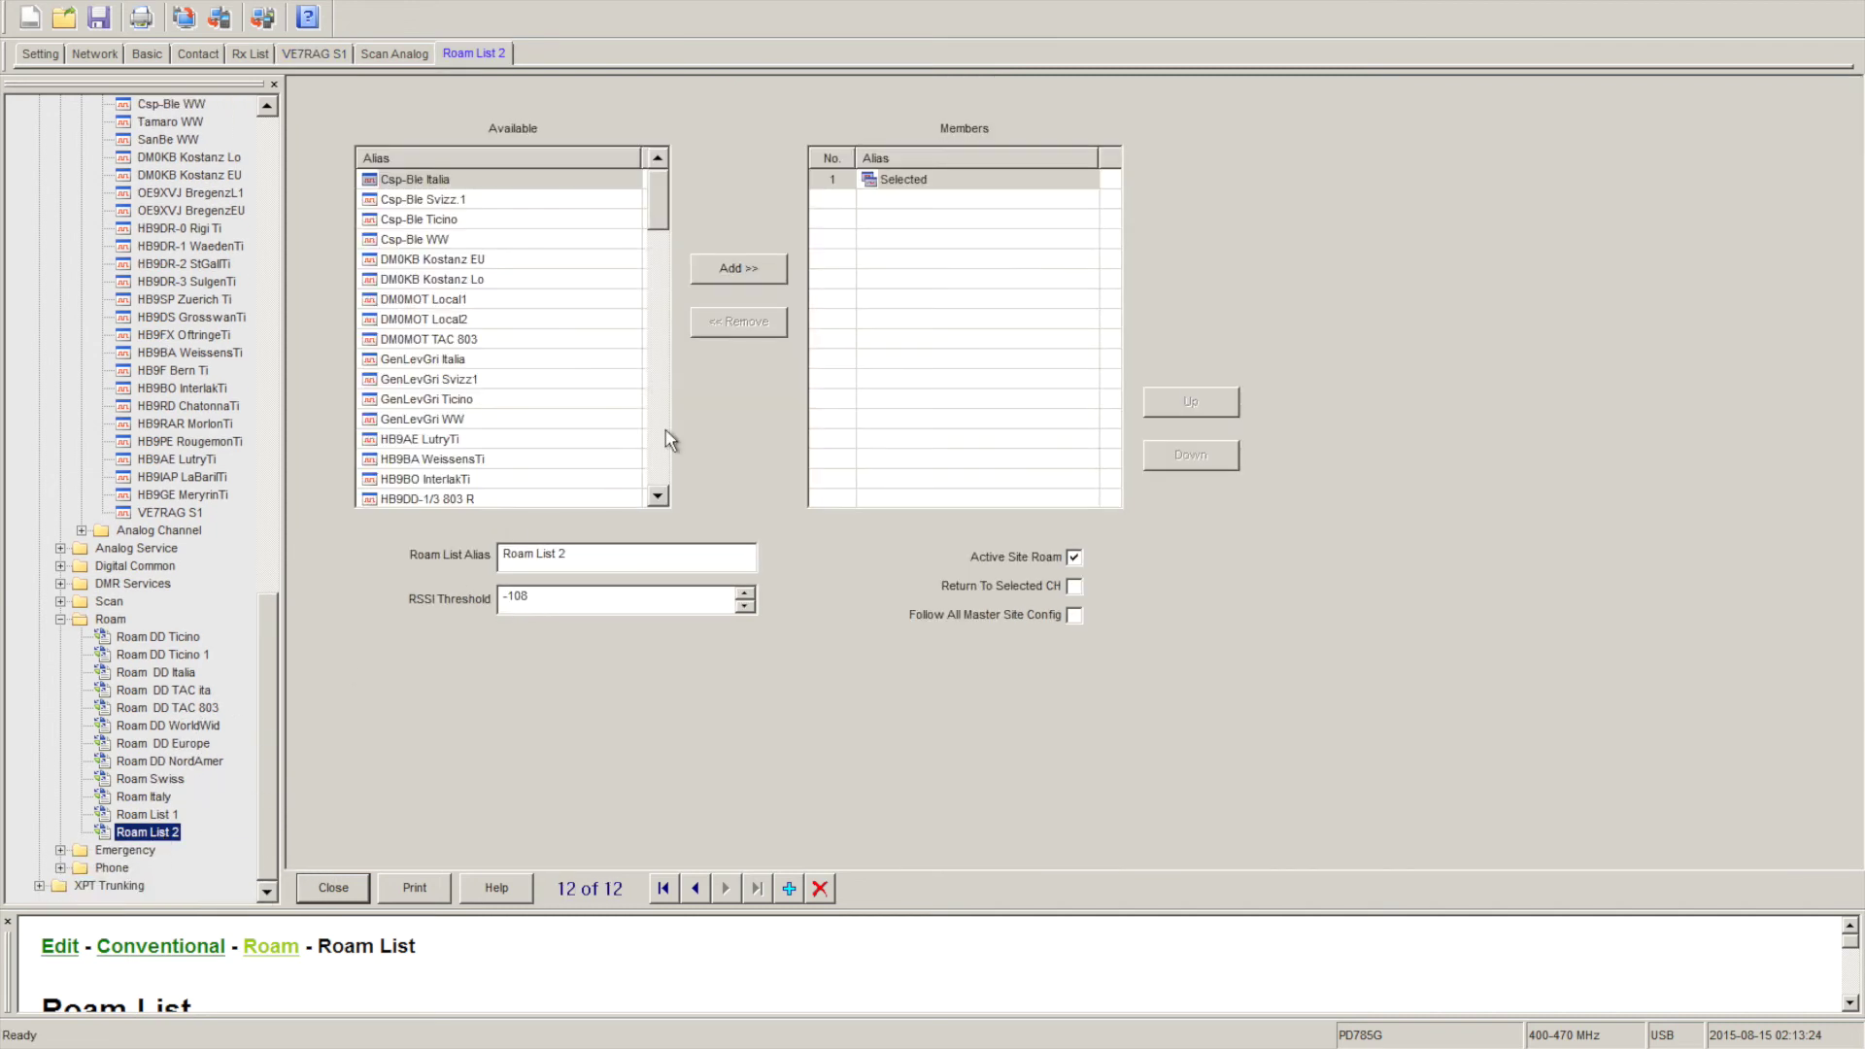
left_click_drag(660, 223, 690, 515)
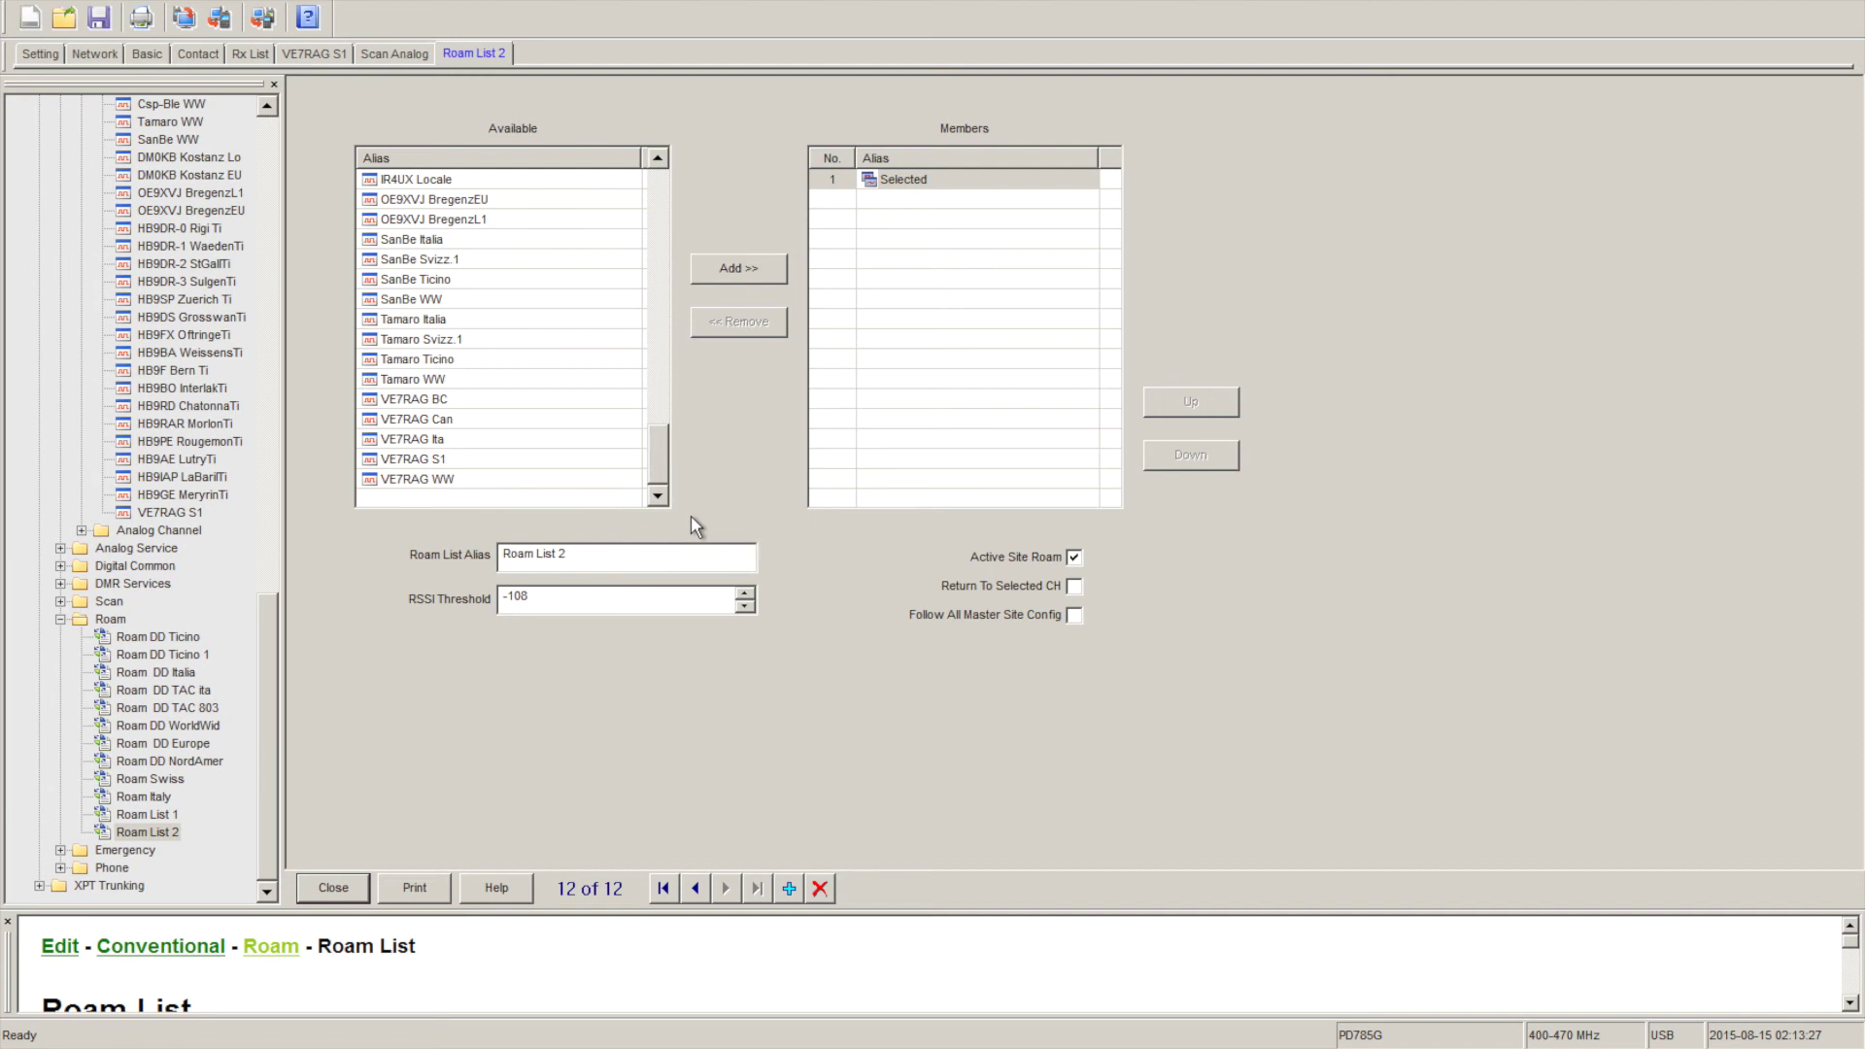
left_click(501, 462)
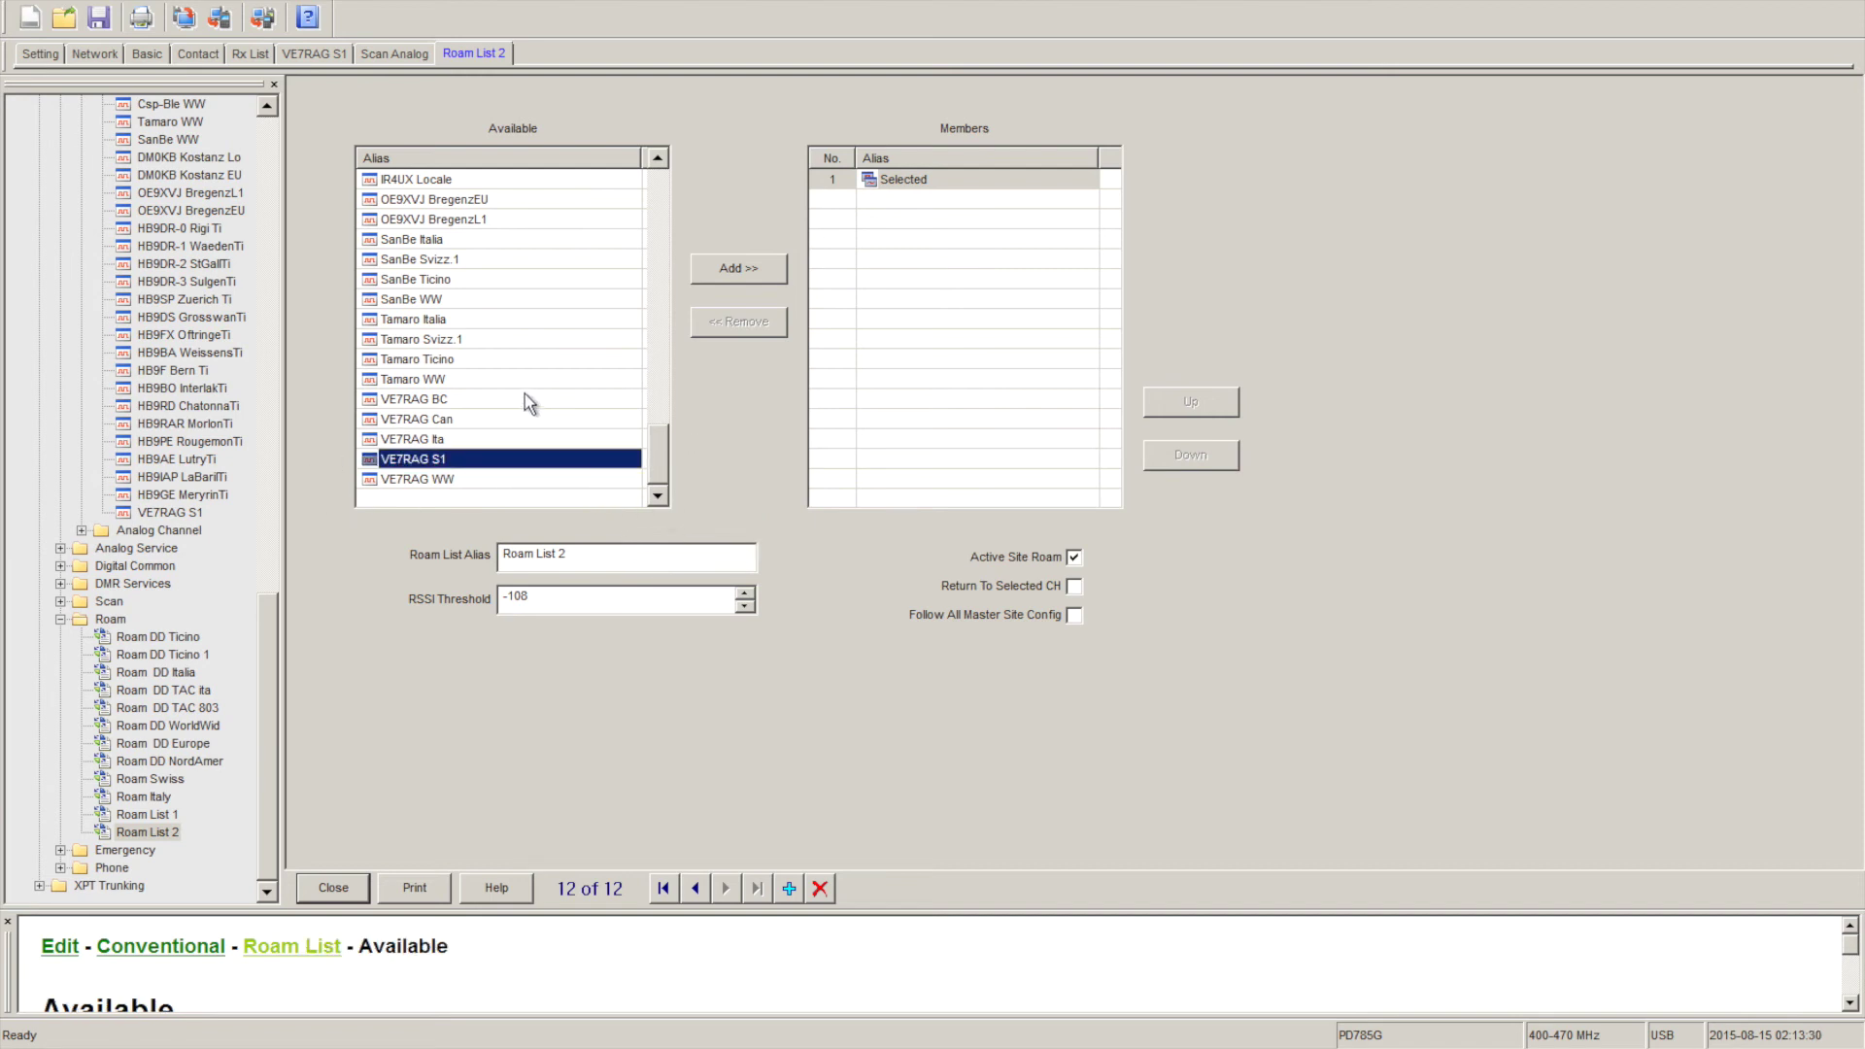
Toggle IP Multi-site Connect on VE7RAG S1 off and back on, returning to Roam List 2.
left_click(171, 513)
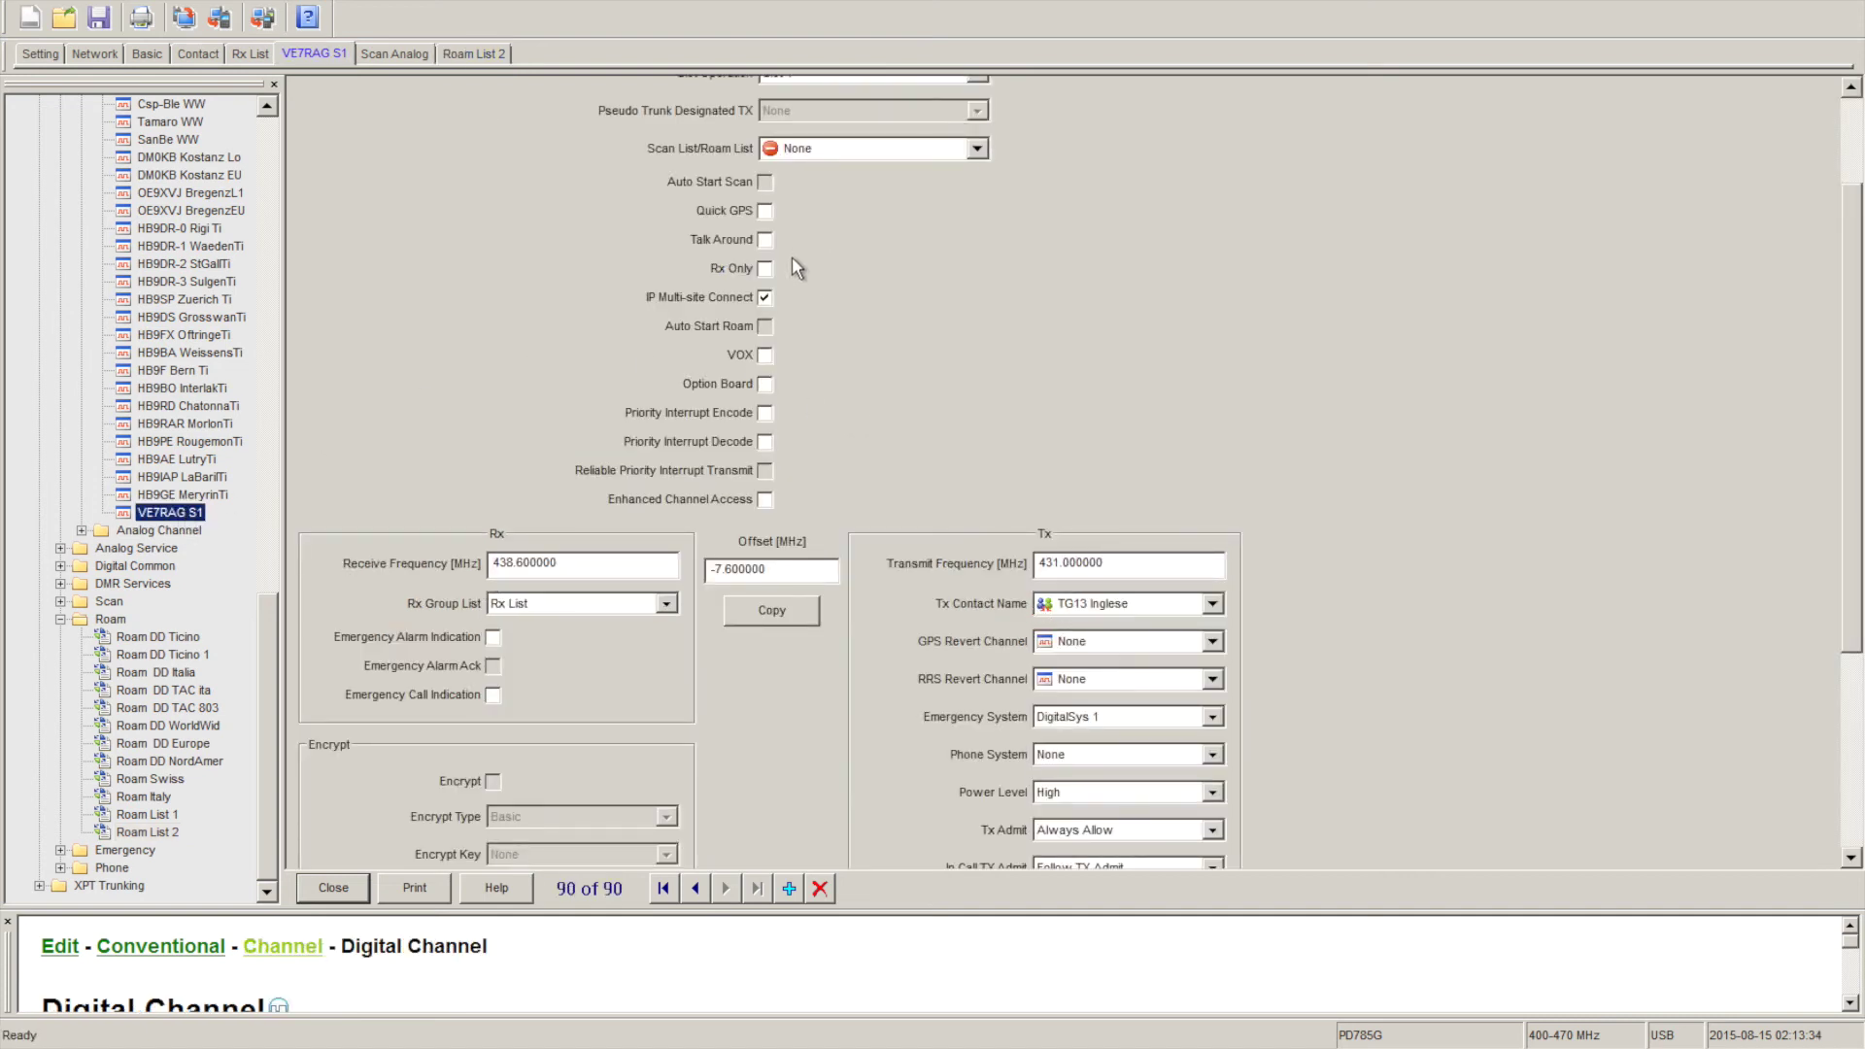
left_click(766, 299)
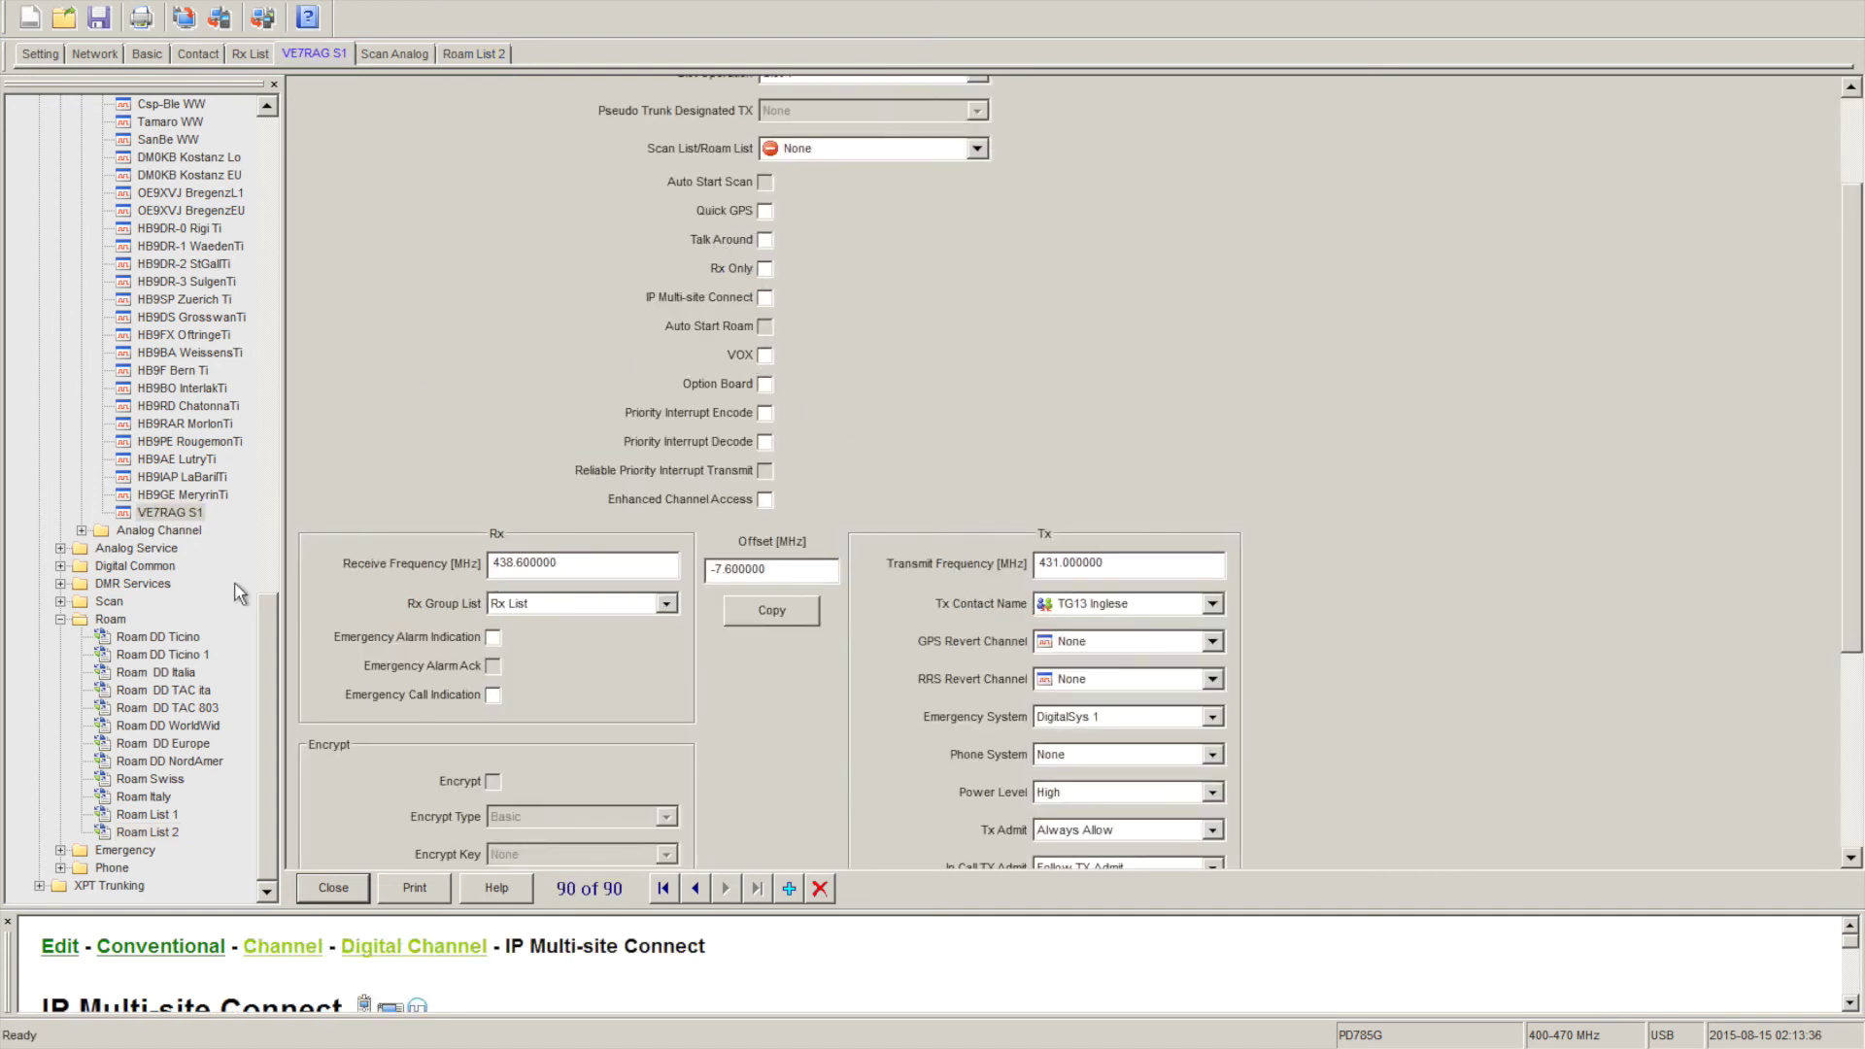
left_click(150, 833)
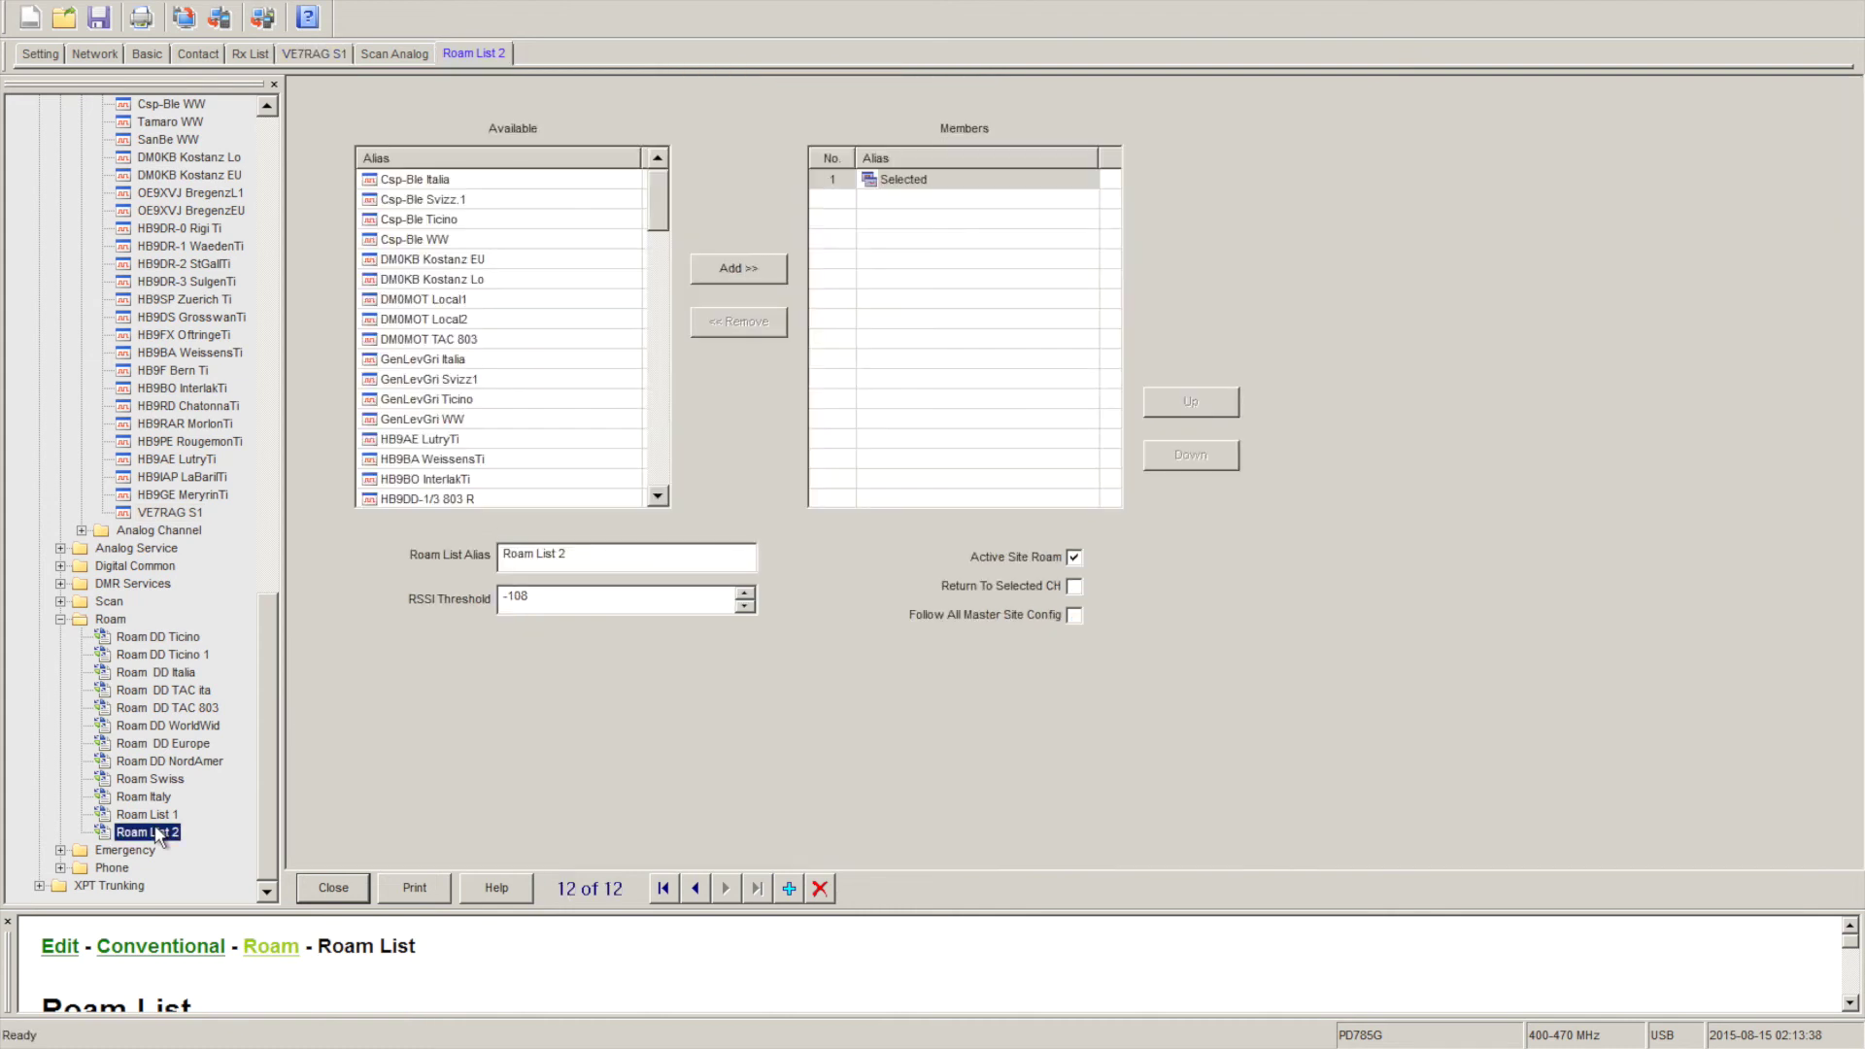
left_click_drag(665, 206, 676, 500)
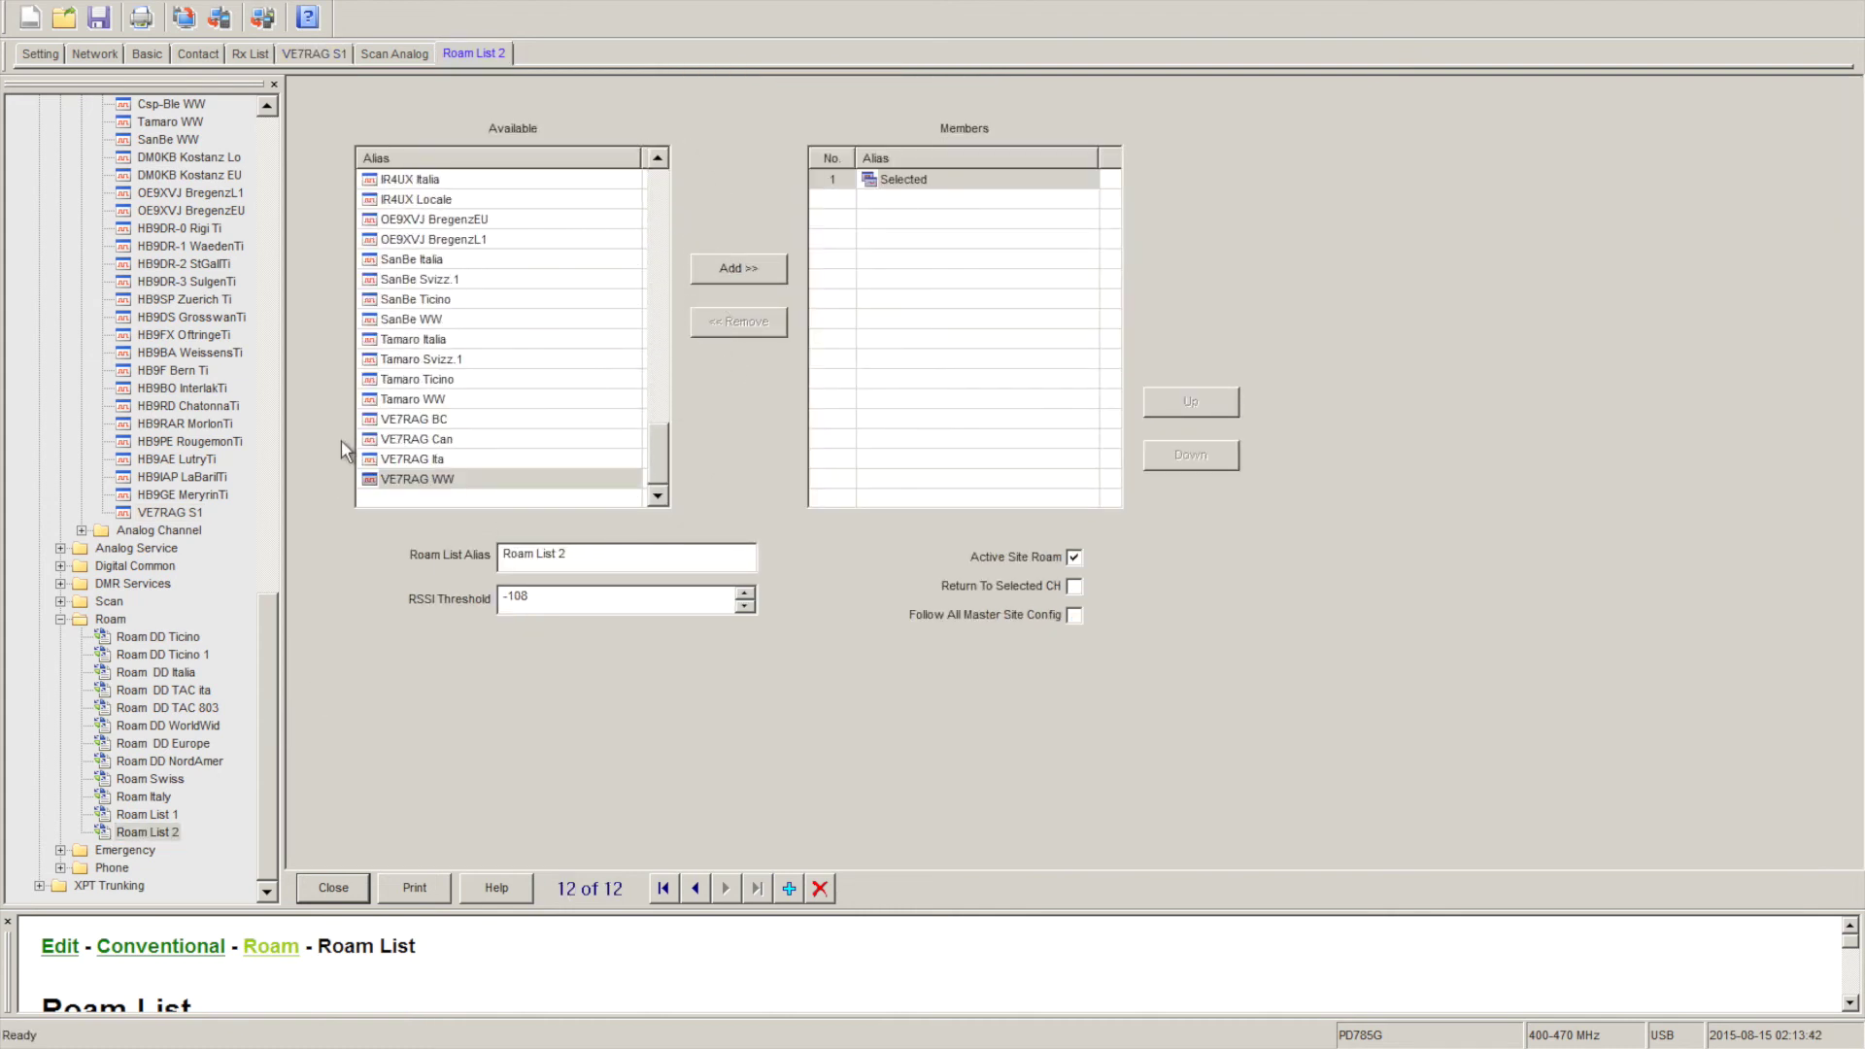
left_click(170, 512)
left_click(766, 289)
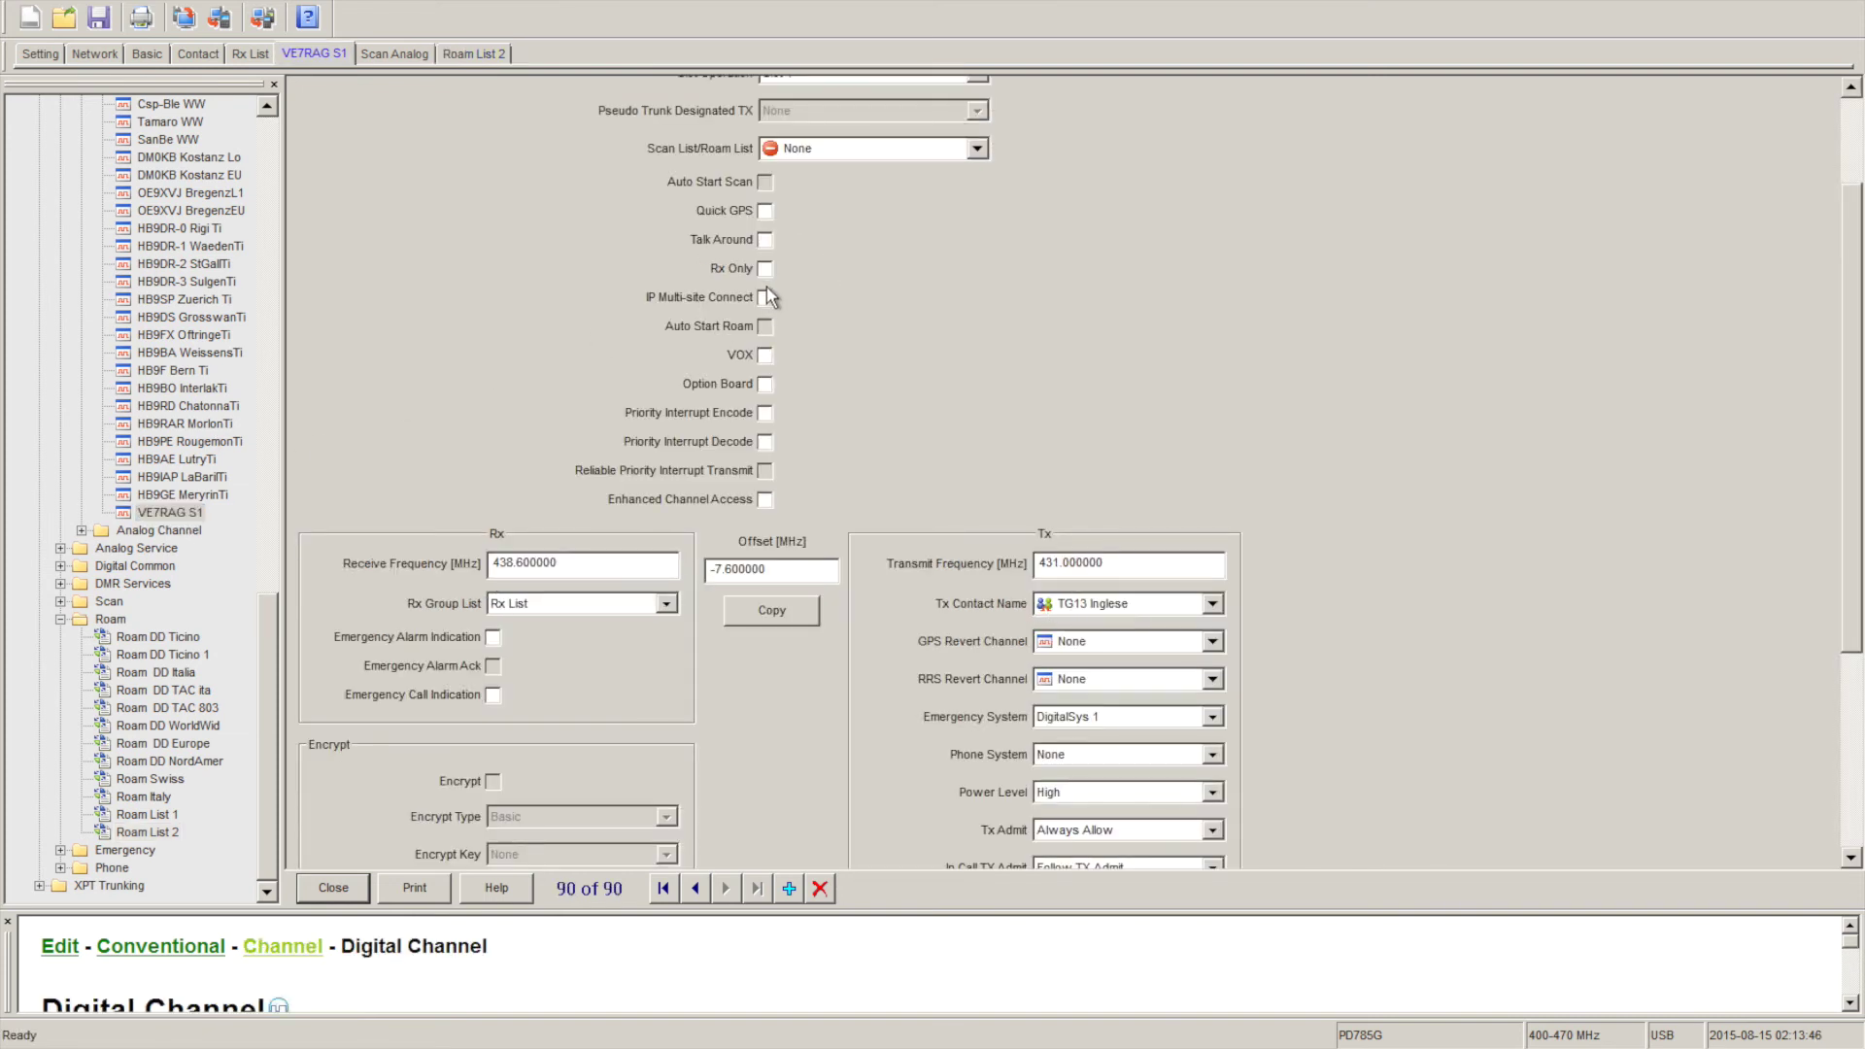
left_click(144, 833)
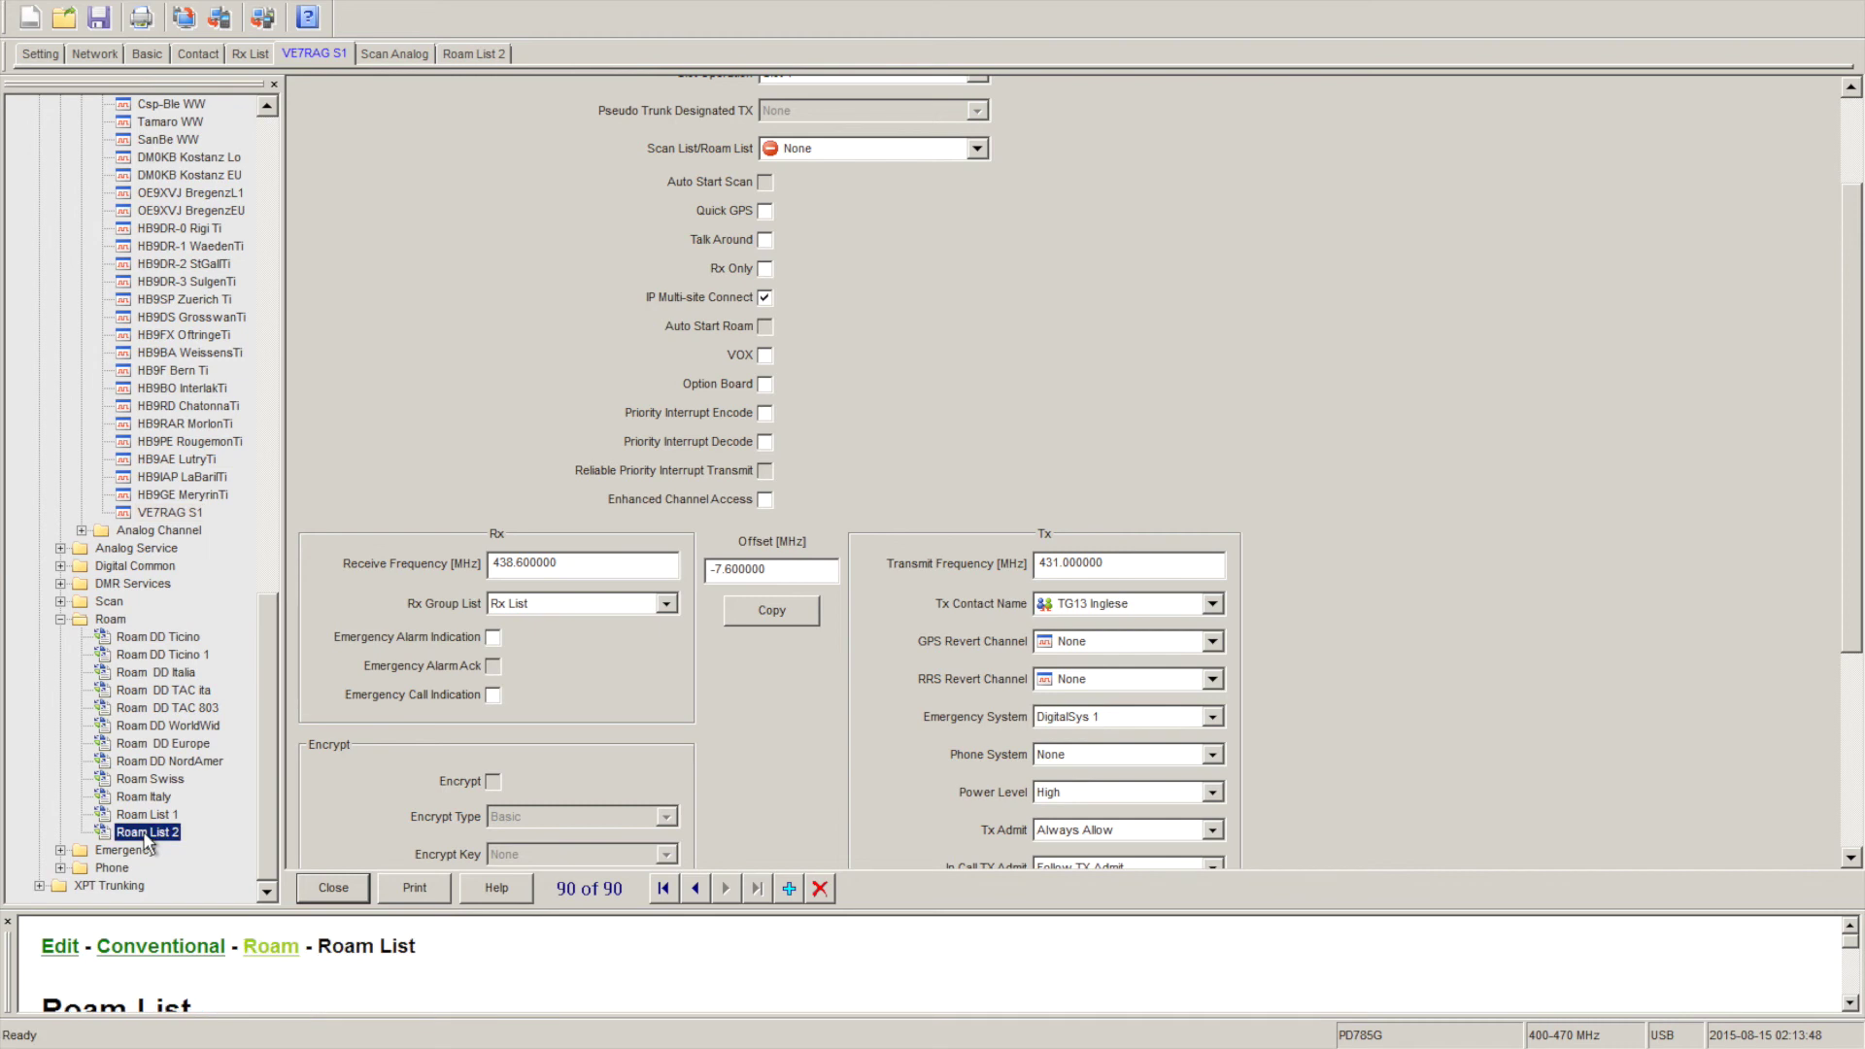
left_click_drag(660, 225, 668, 497)
Add VE7RAG S1, VE7RAG Ita and VE7RAG WW to Roam List 2 and delete 'List 2' from its alias.
left_click(524, 460)
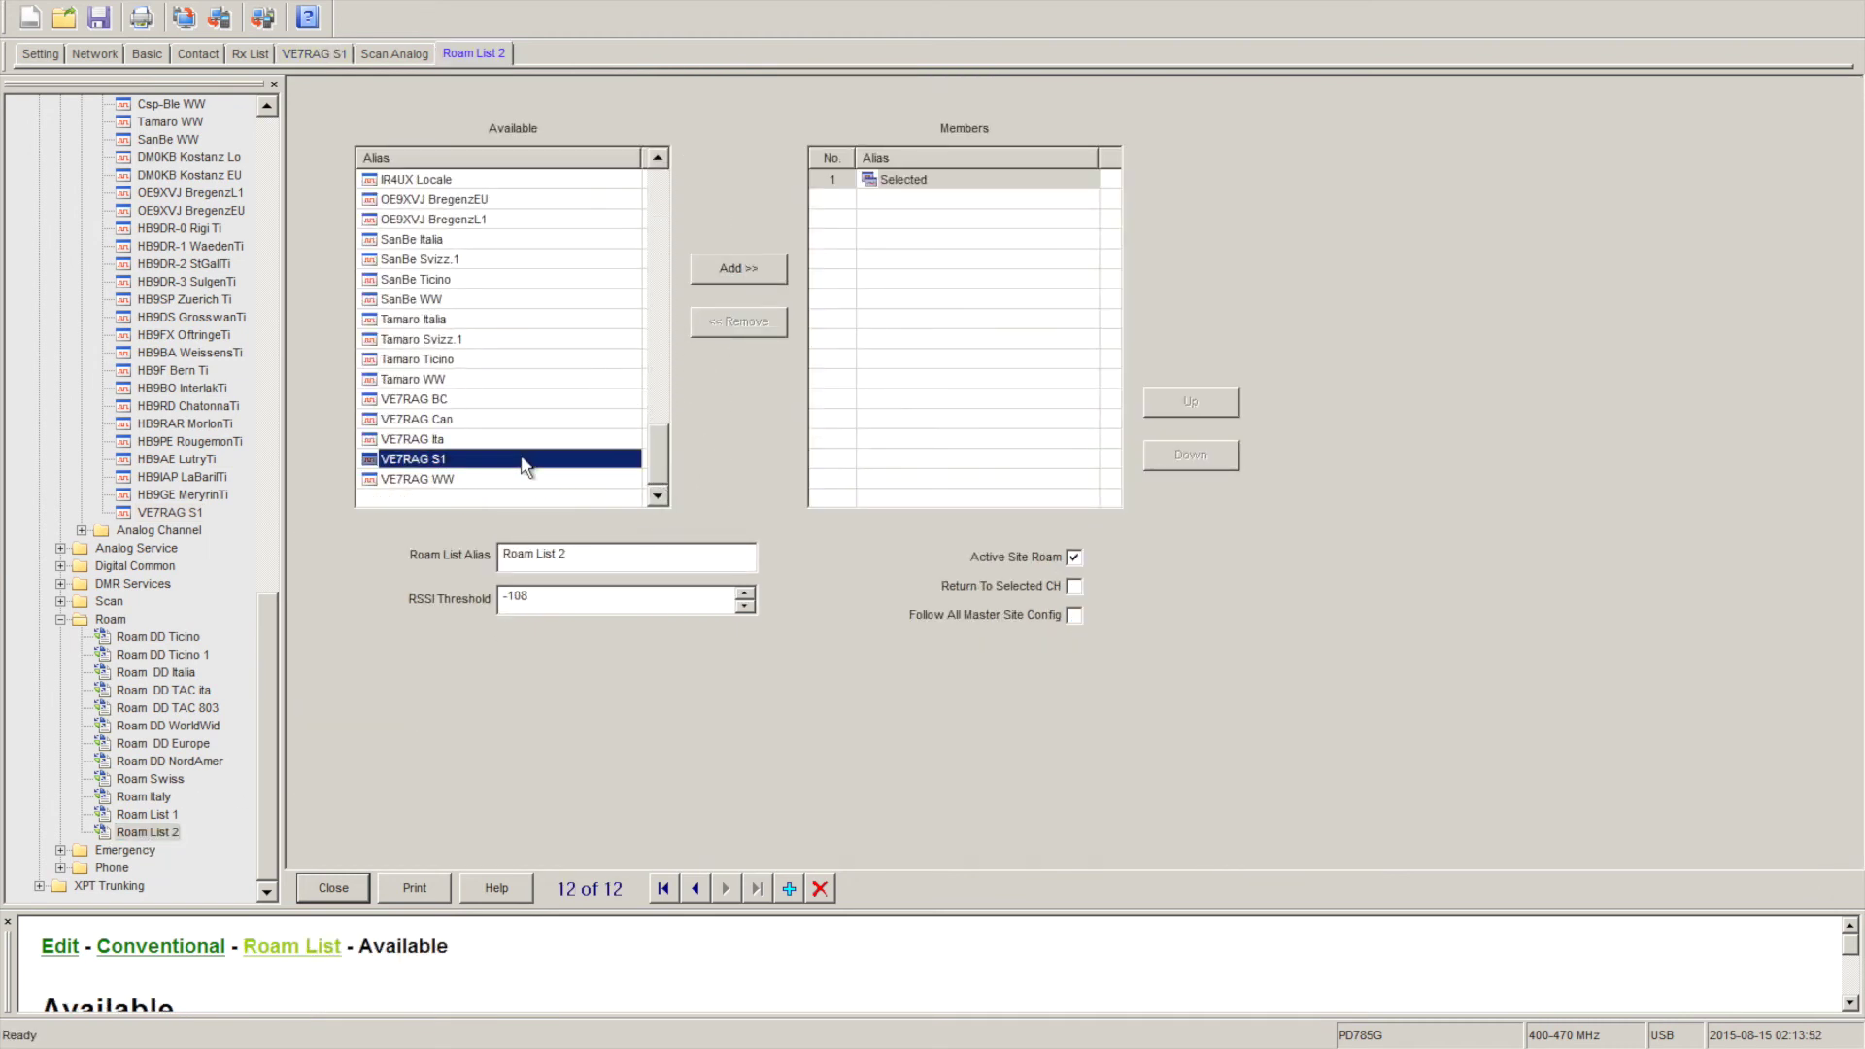
left_click(738, 269)
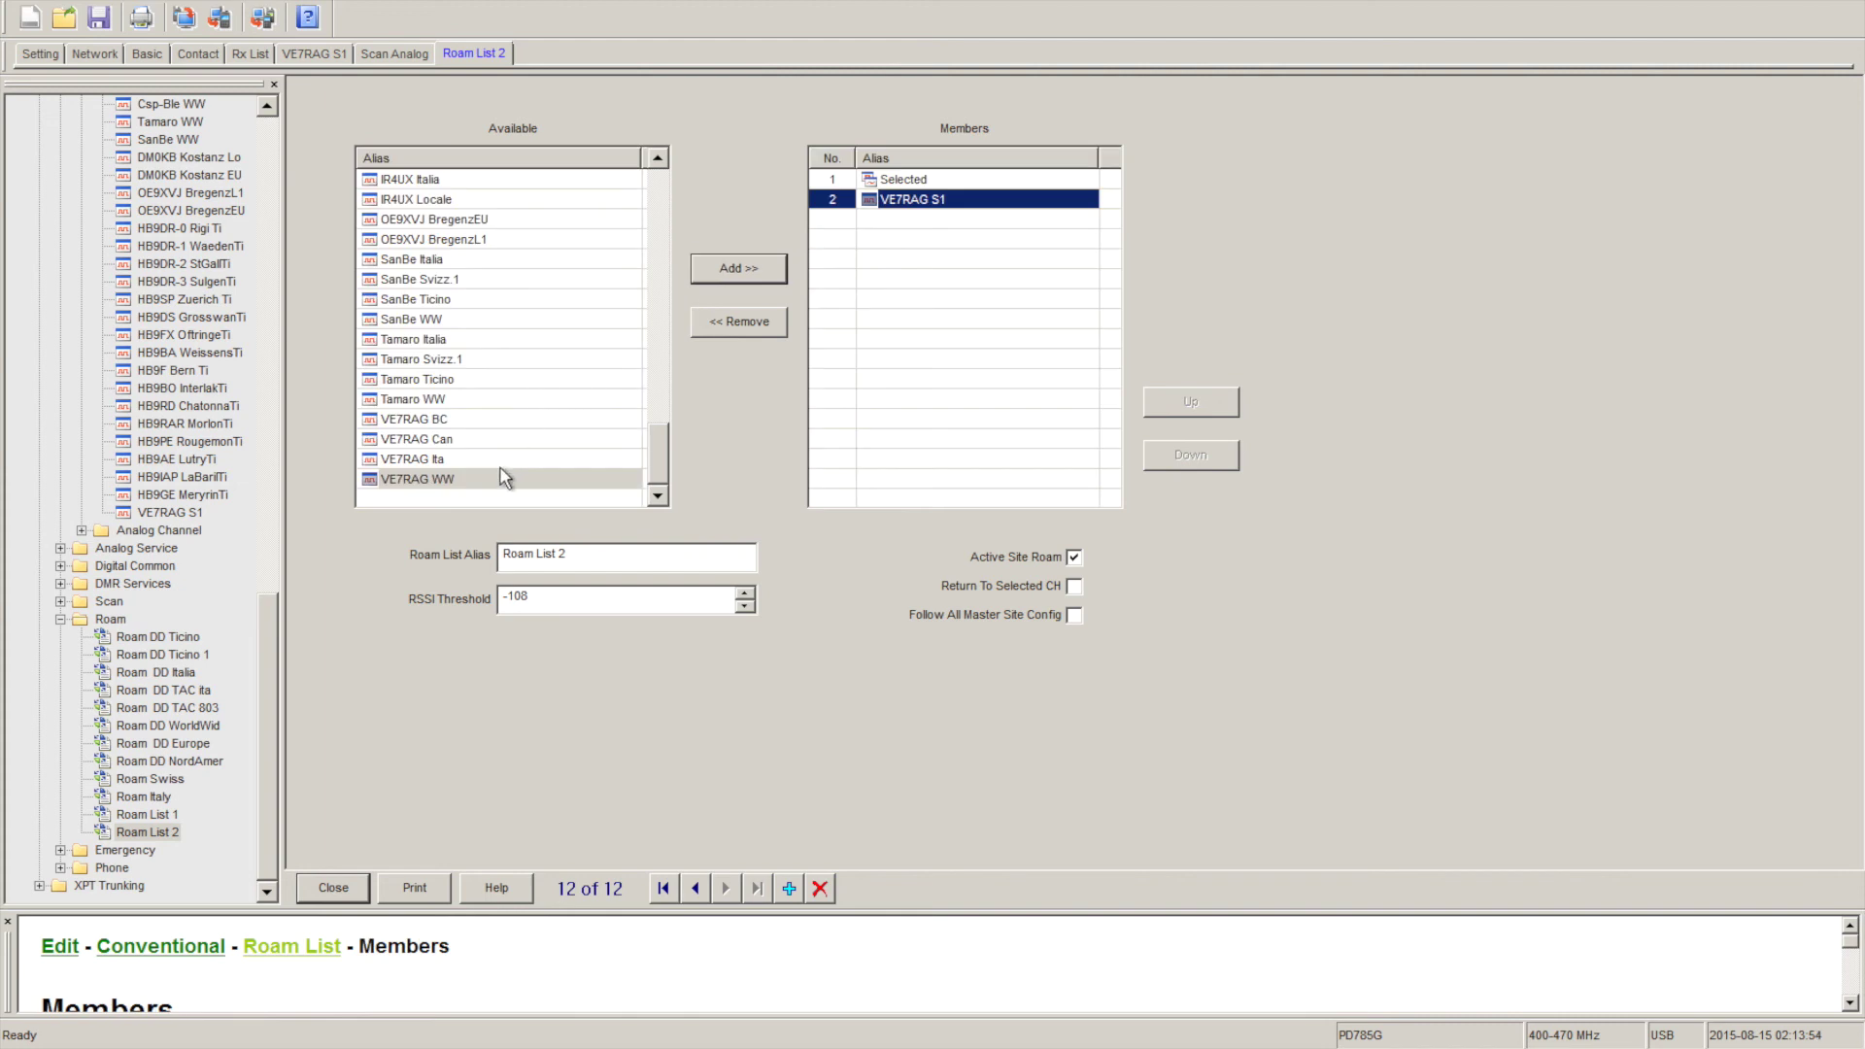
left_click(505, 460)
left_click(736, 269)
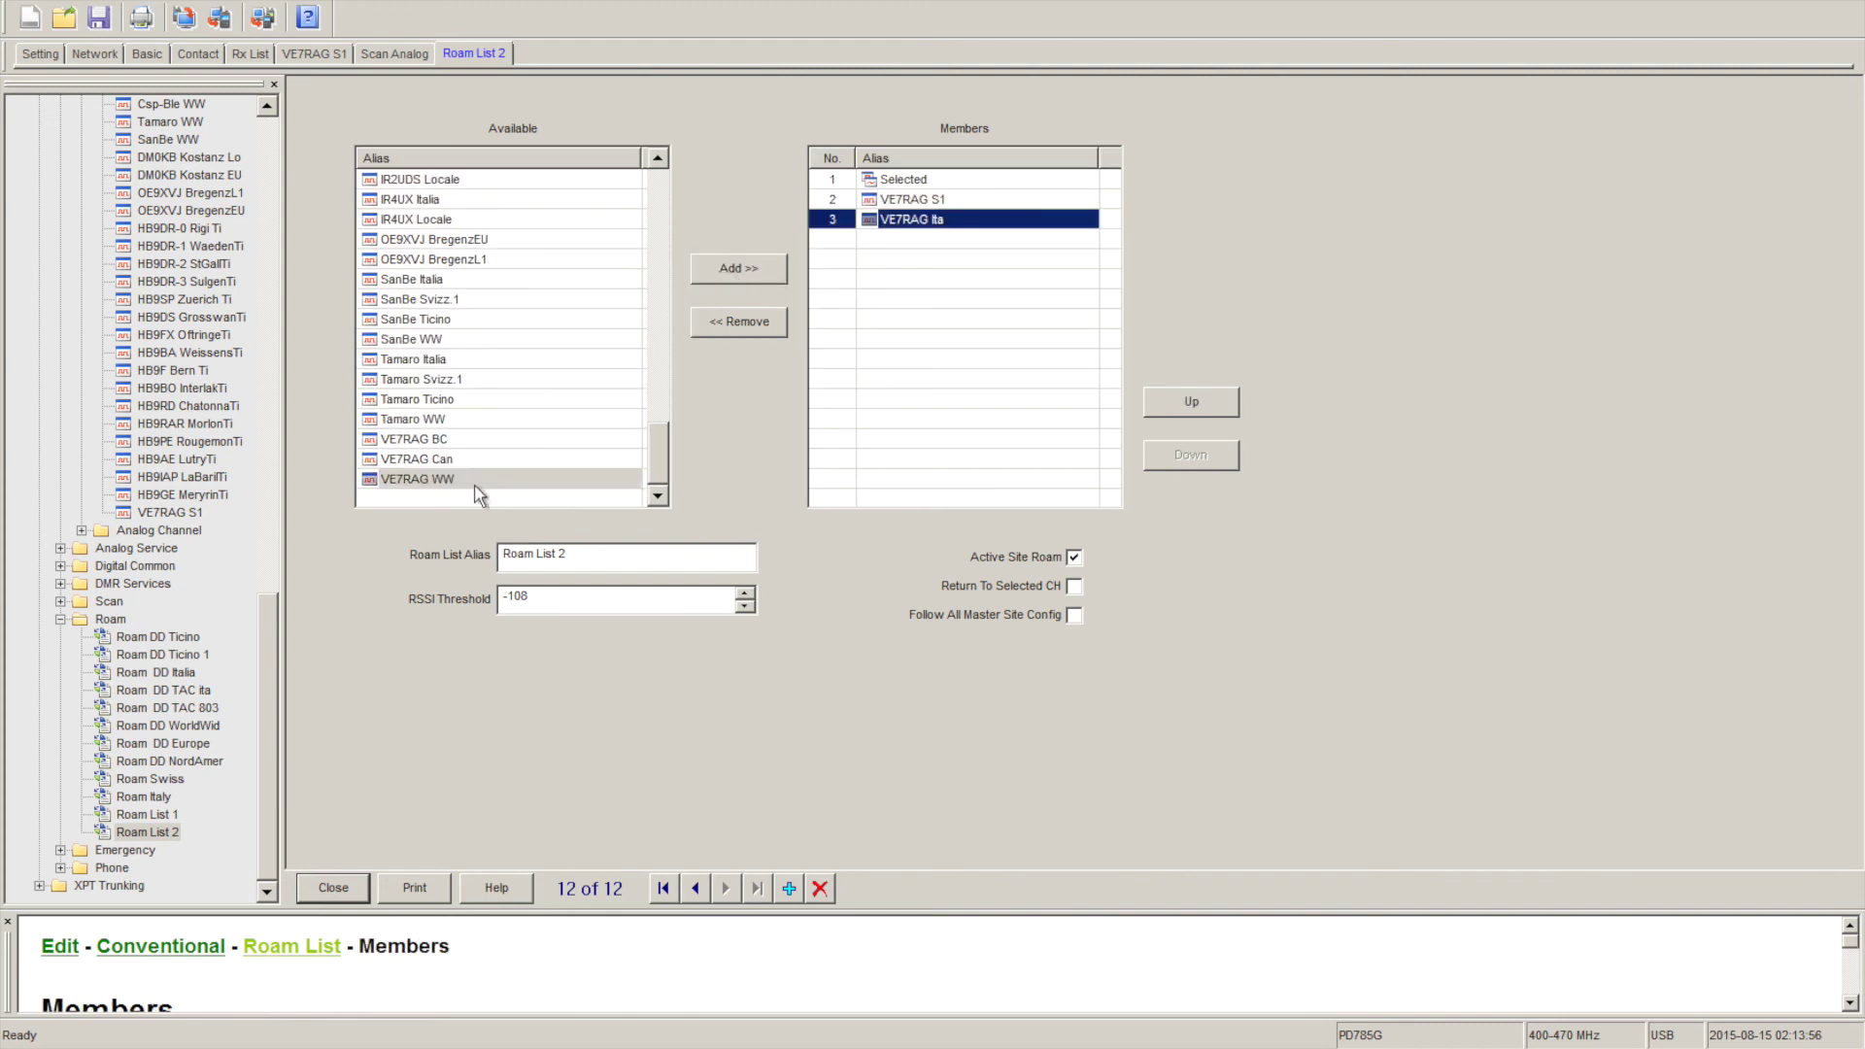
left_click(476, 484)
left_click(762, 276)
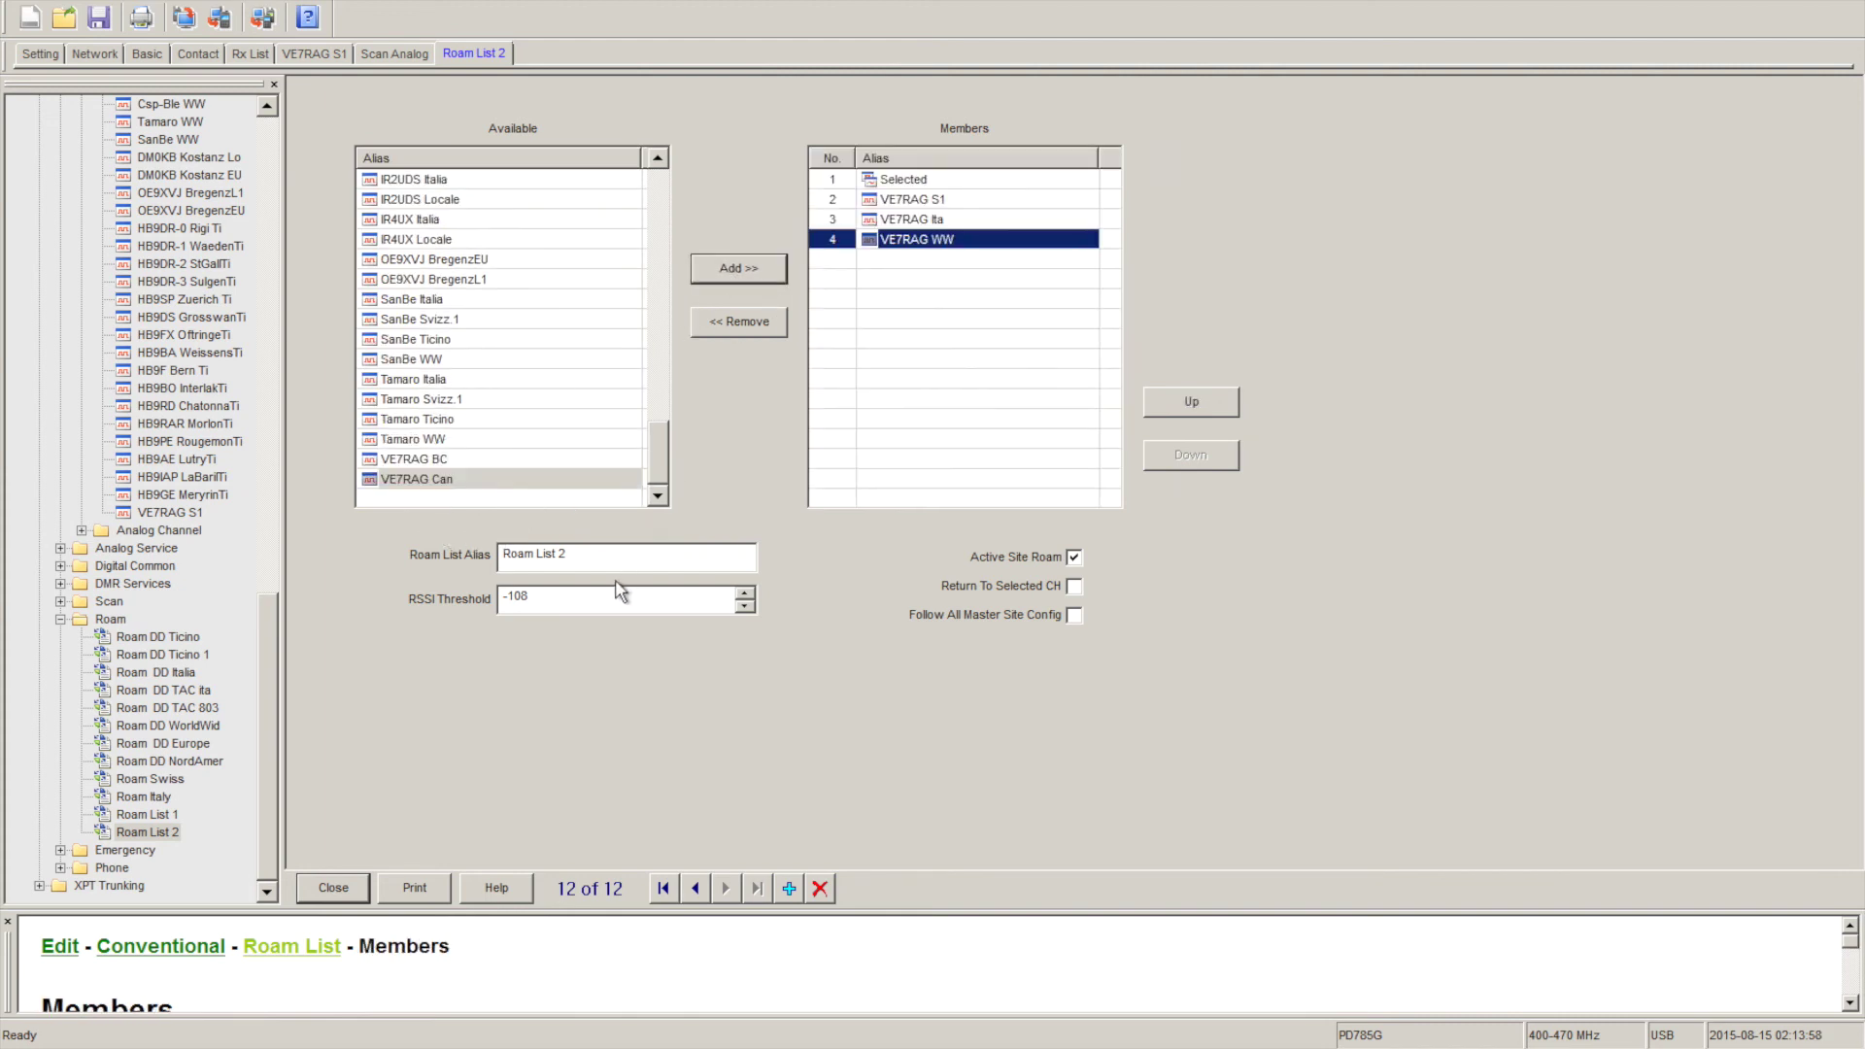
left_click_drag(613, 561, 535, 559)
key("BackSpace")
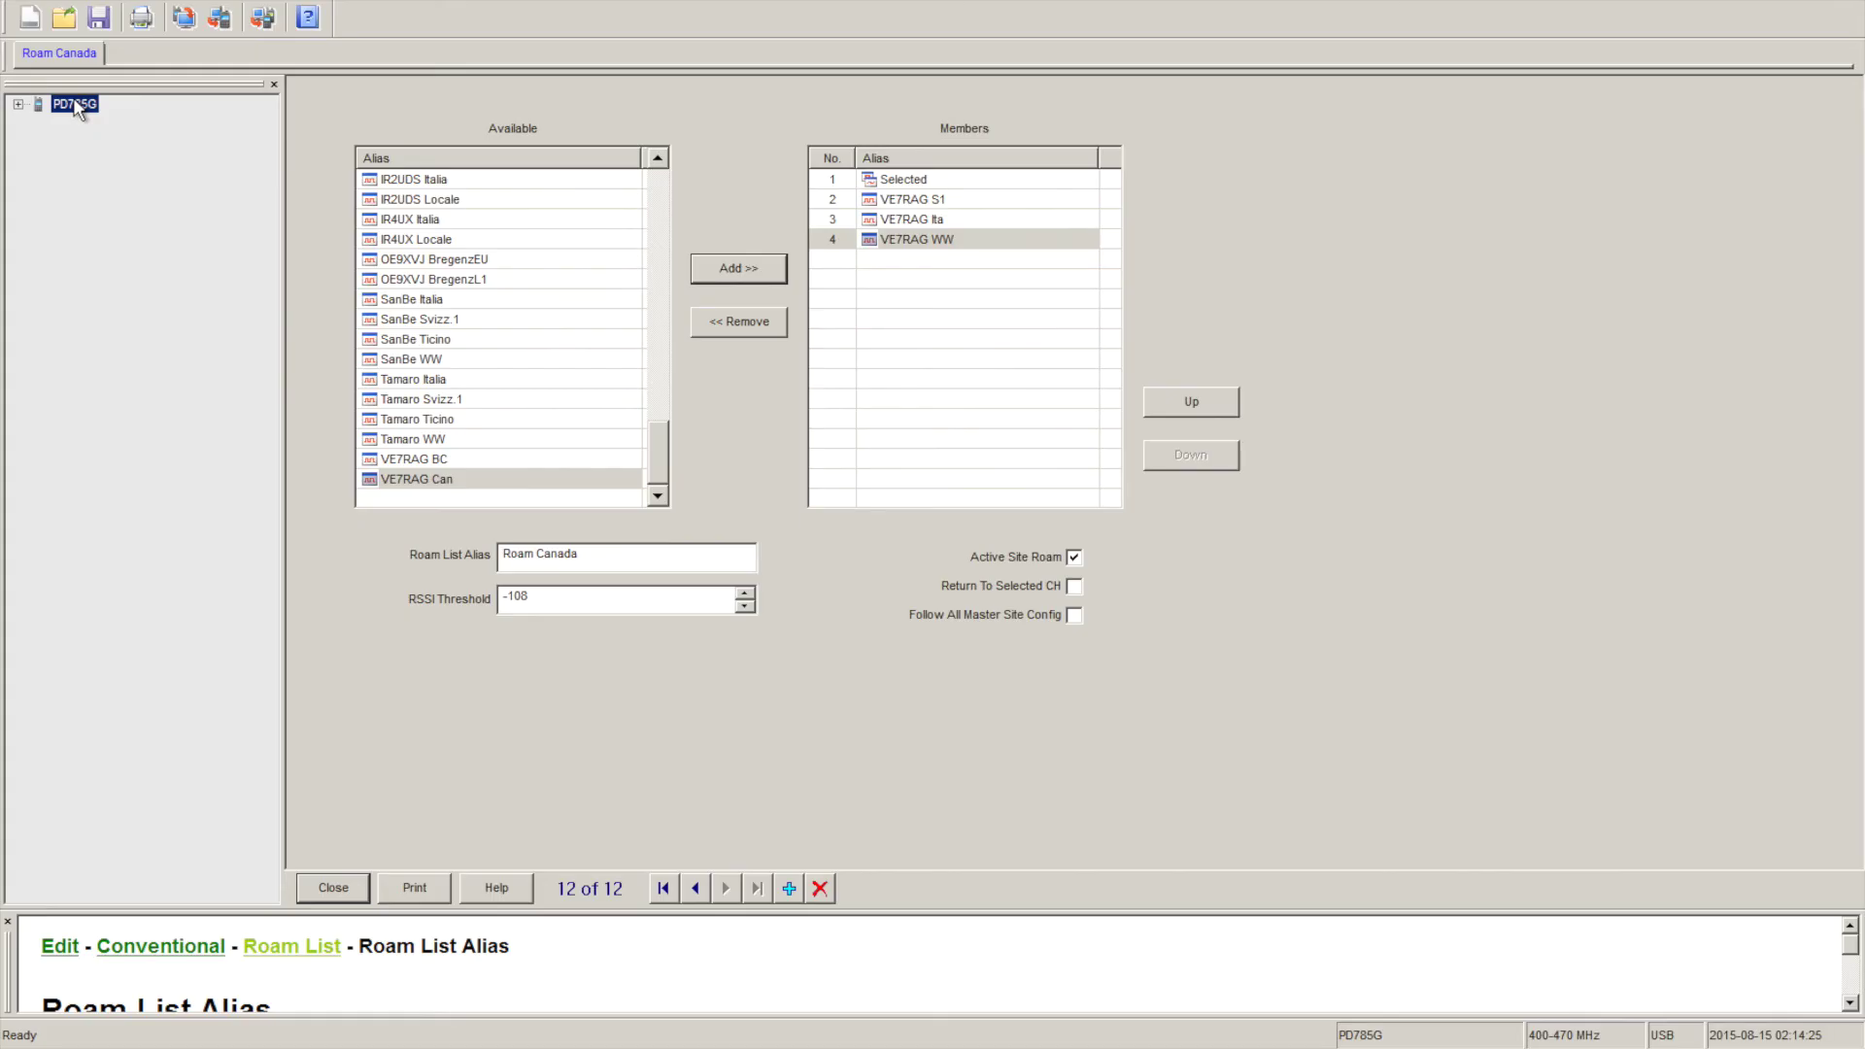
Add a new Zone 1 under PD785G > Conventional > Zone and begin editing its Zone Alias.
double_click(78, 105)
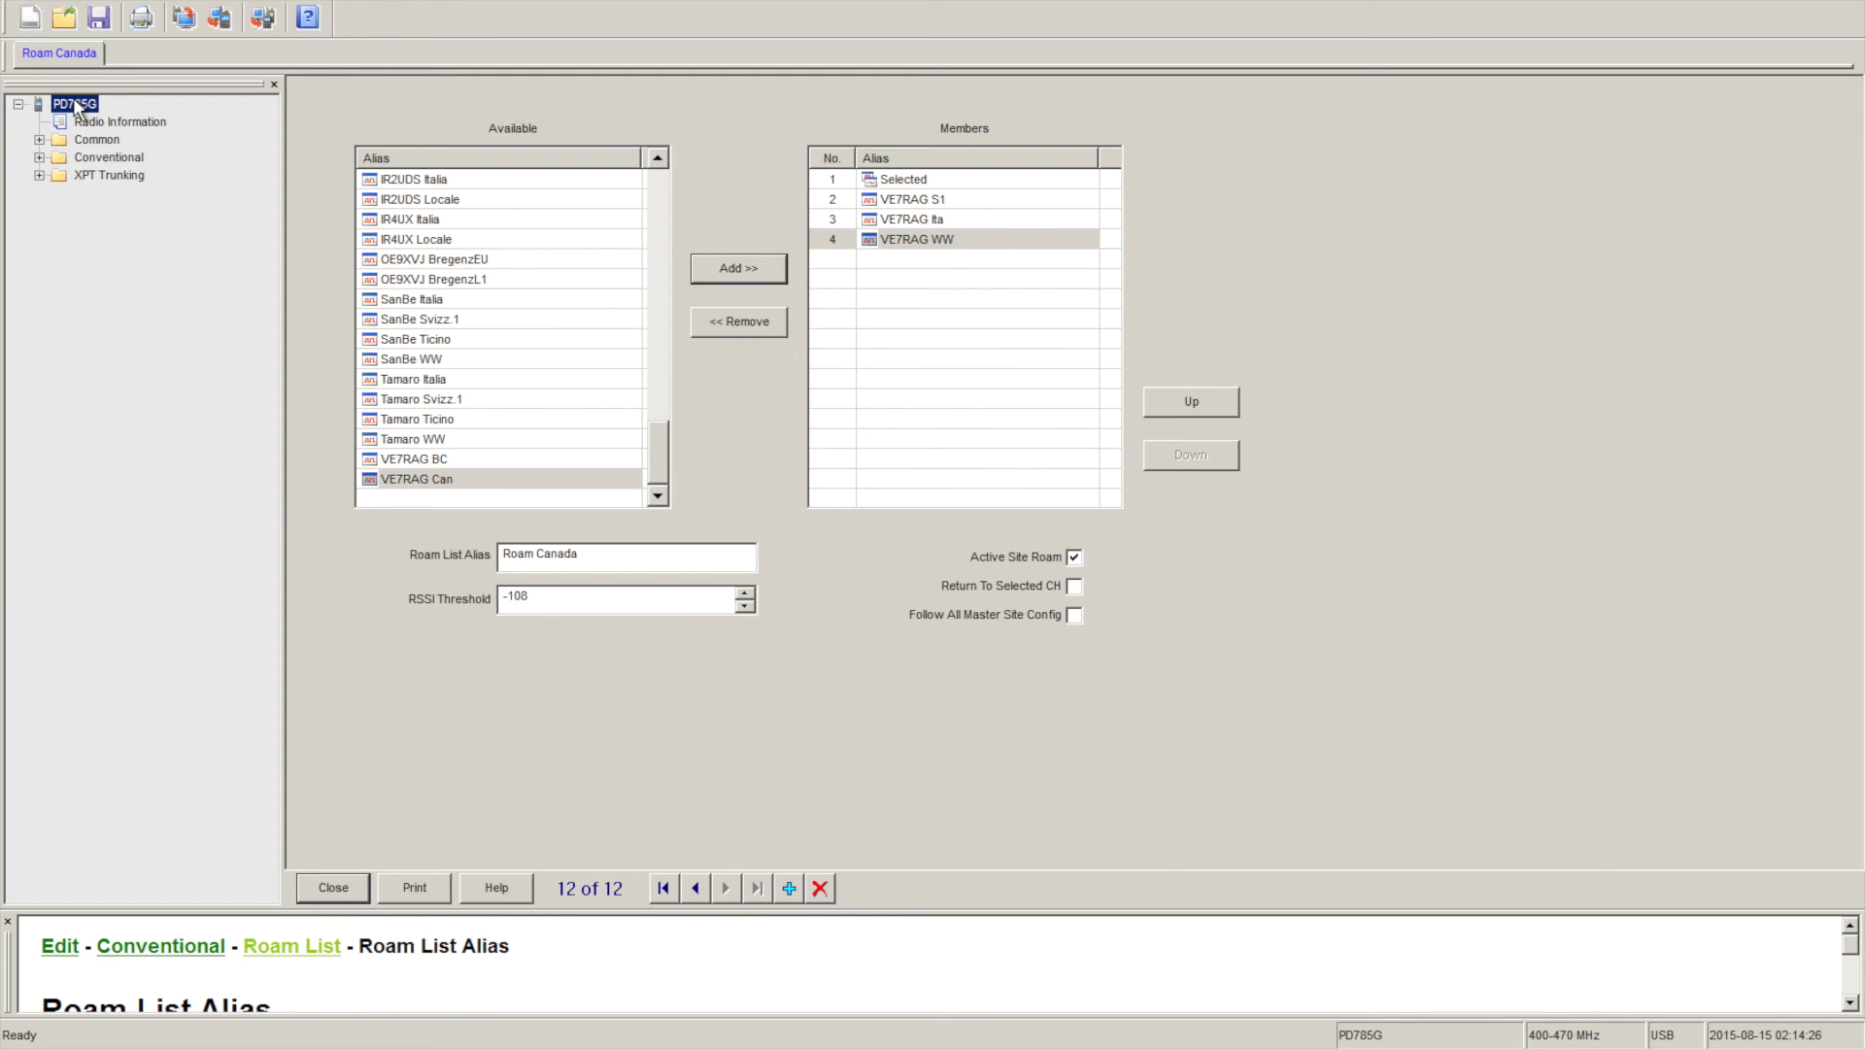
left_click(40, 158)
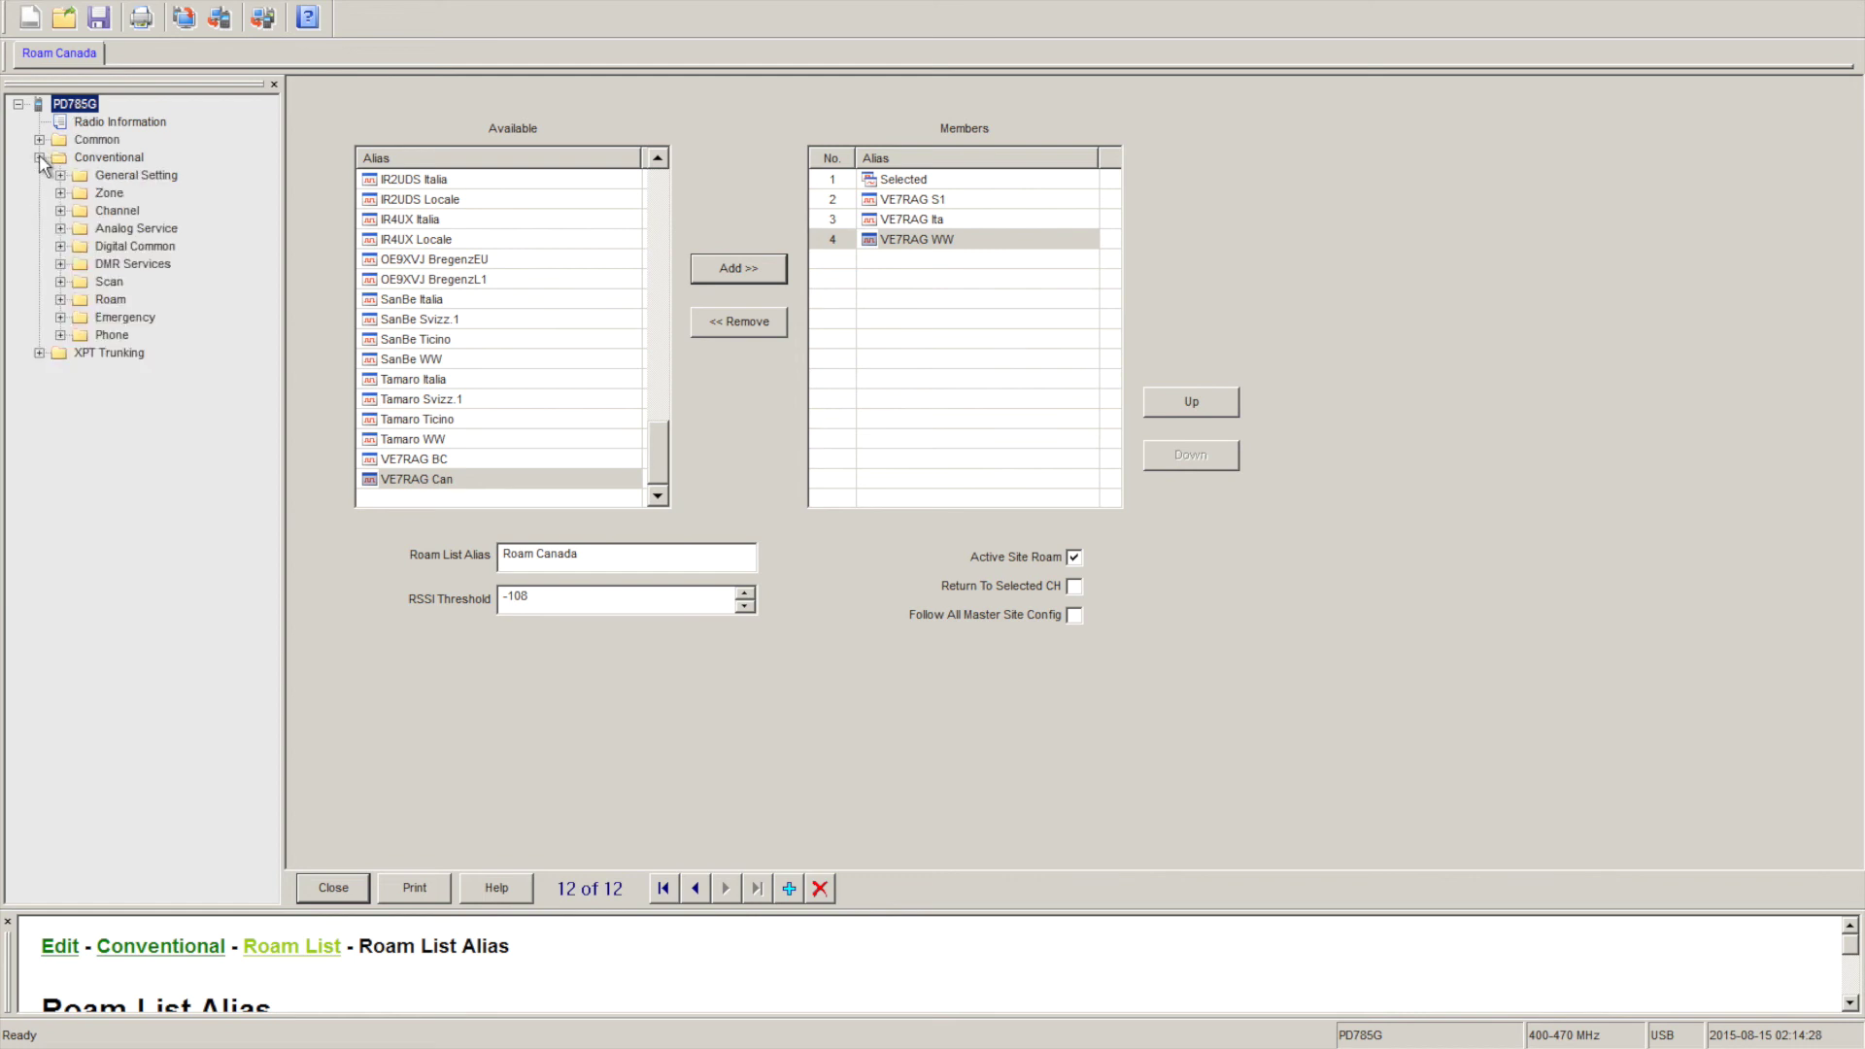
left_click(110, 194)
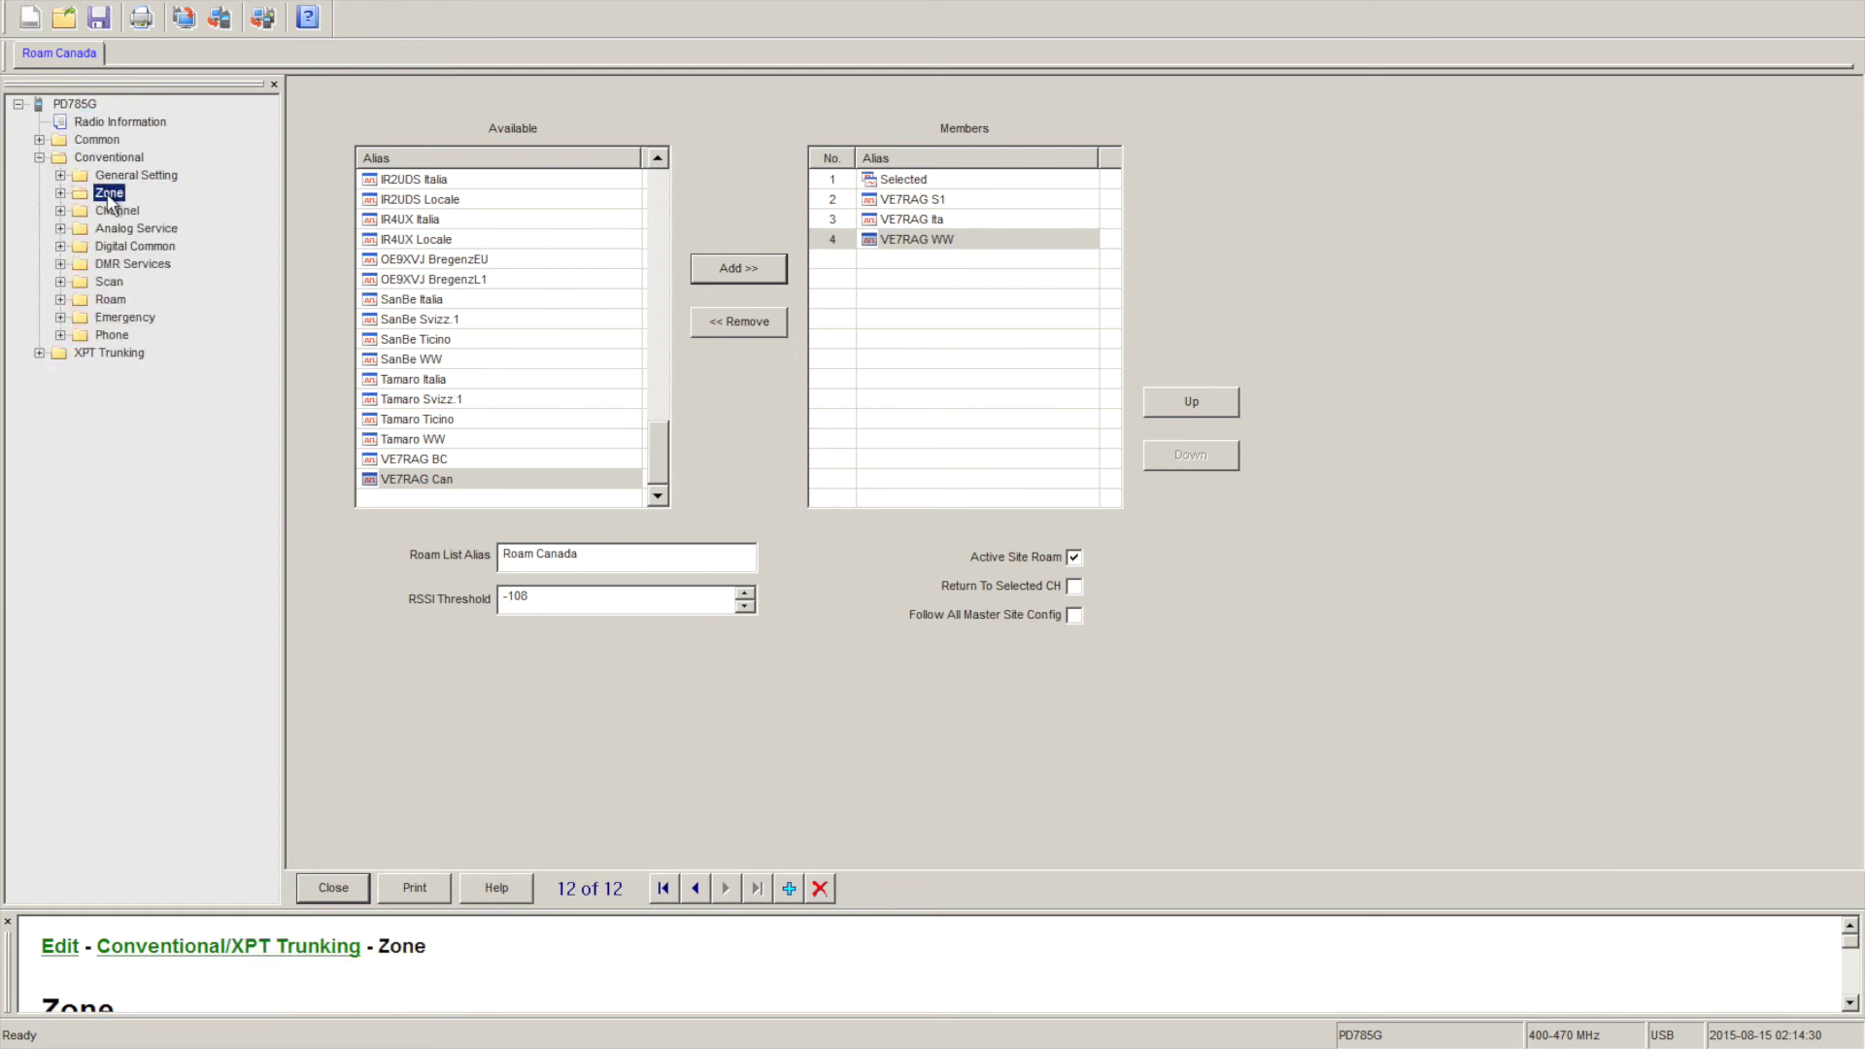
left_click(60, 193)
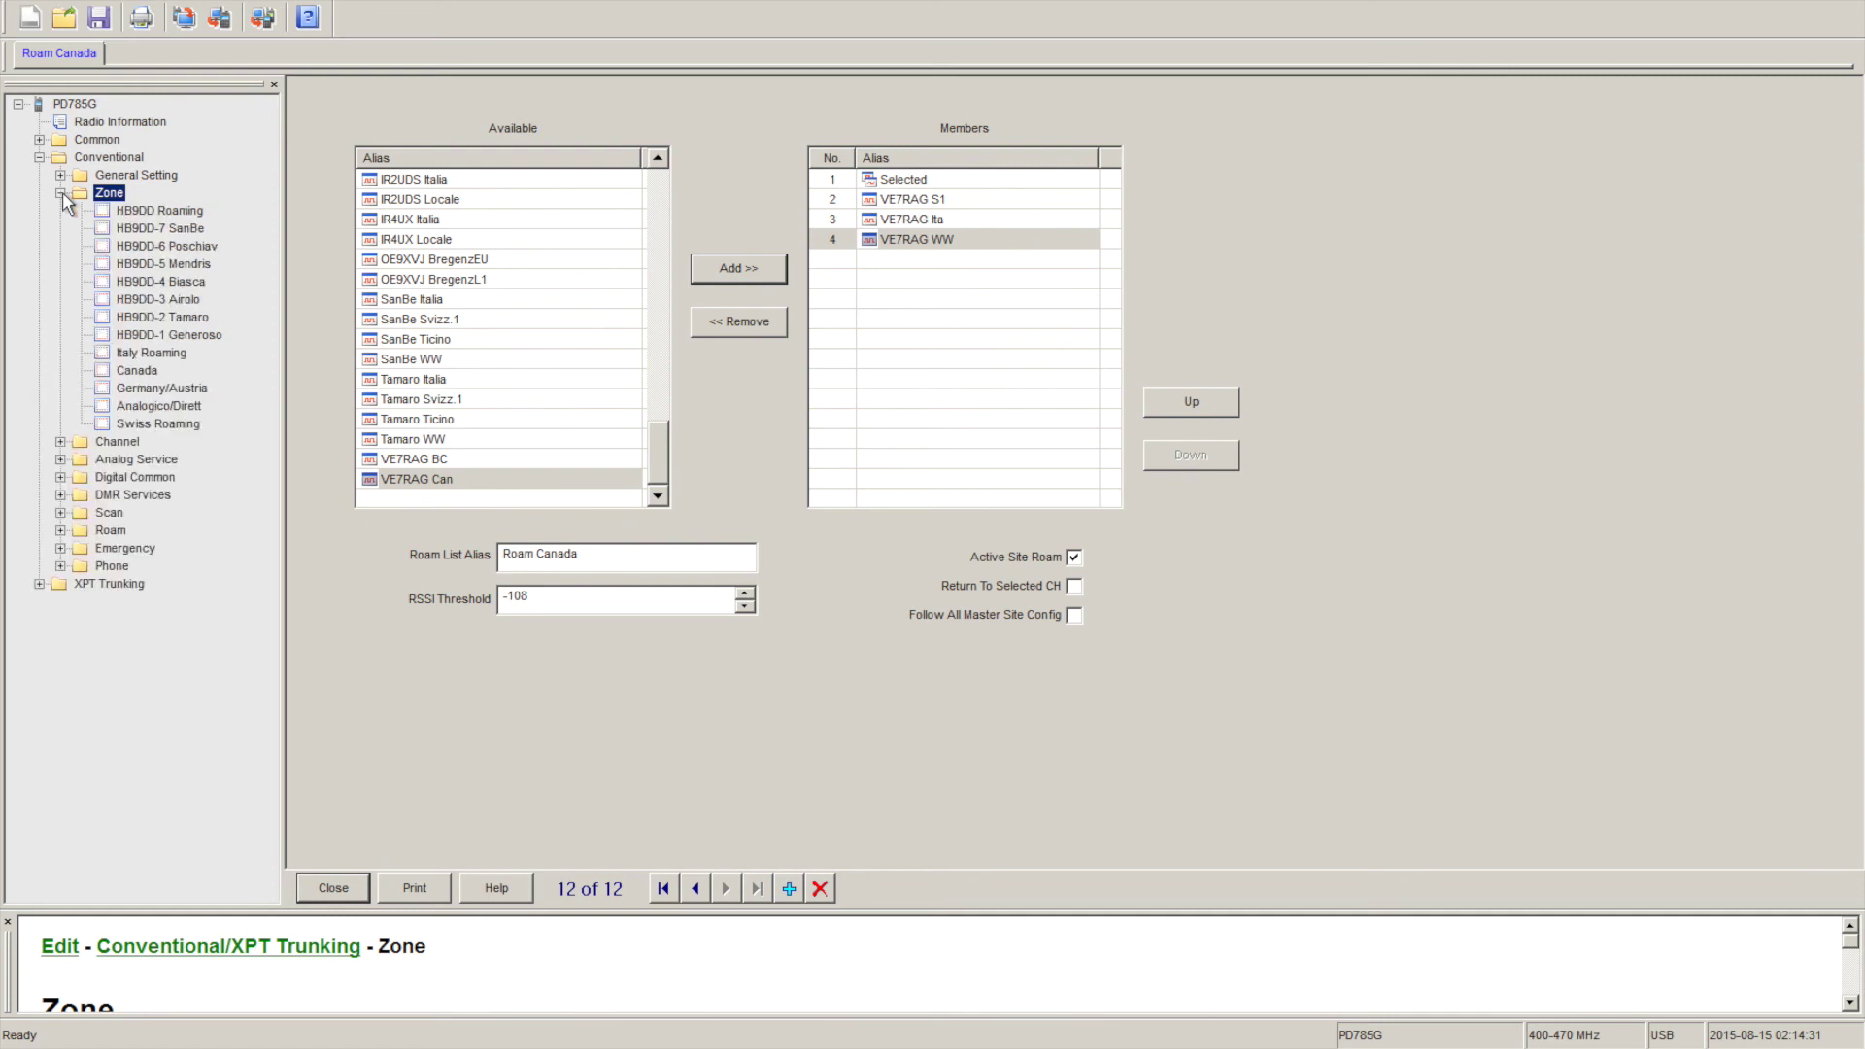
right_click(122, 197)
left_click(151, 212)
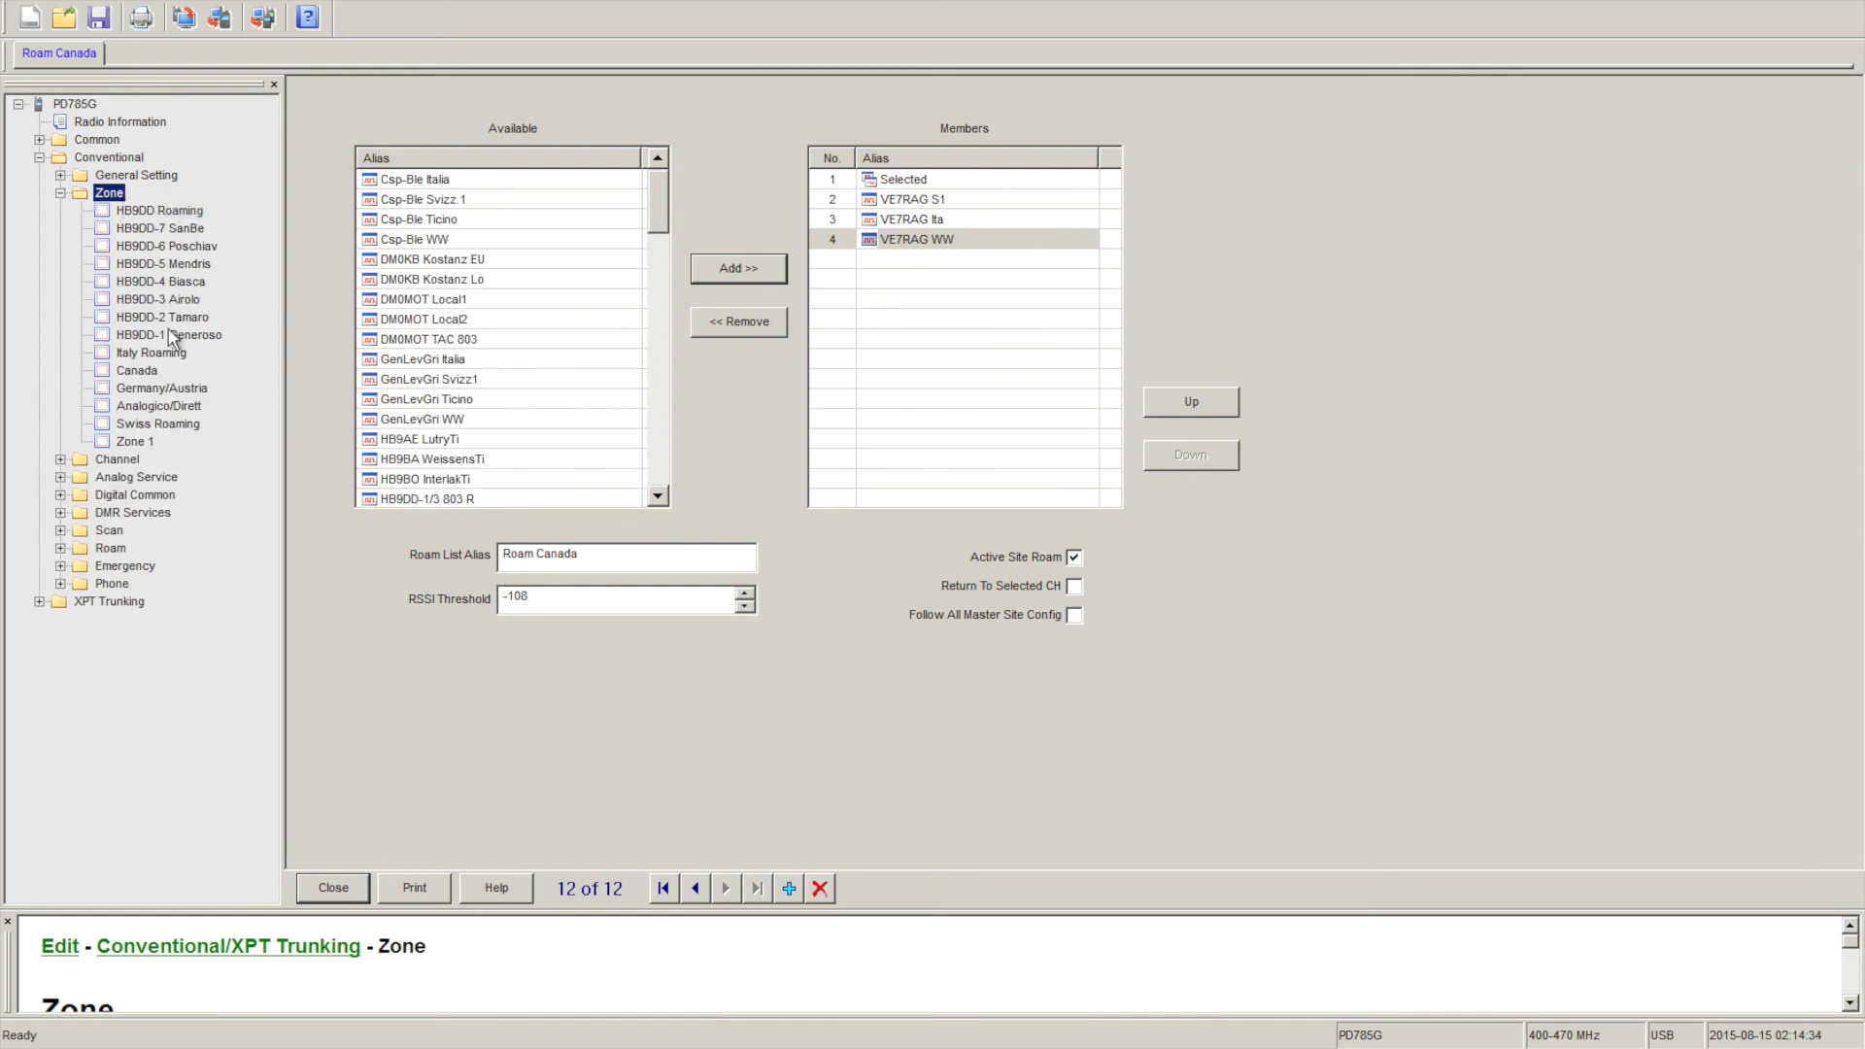
left_click(135, 442)
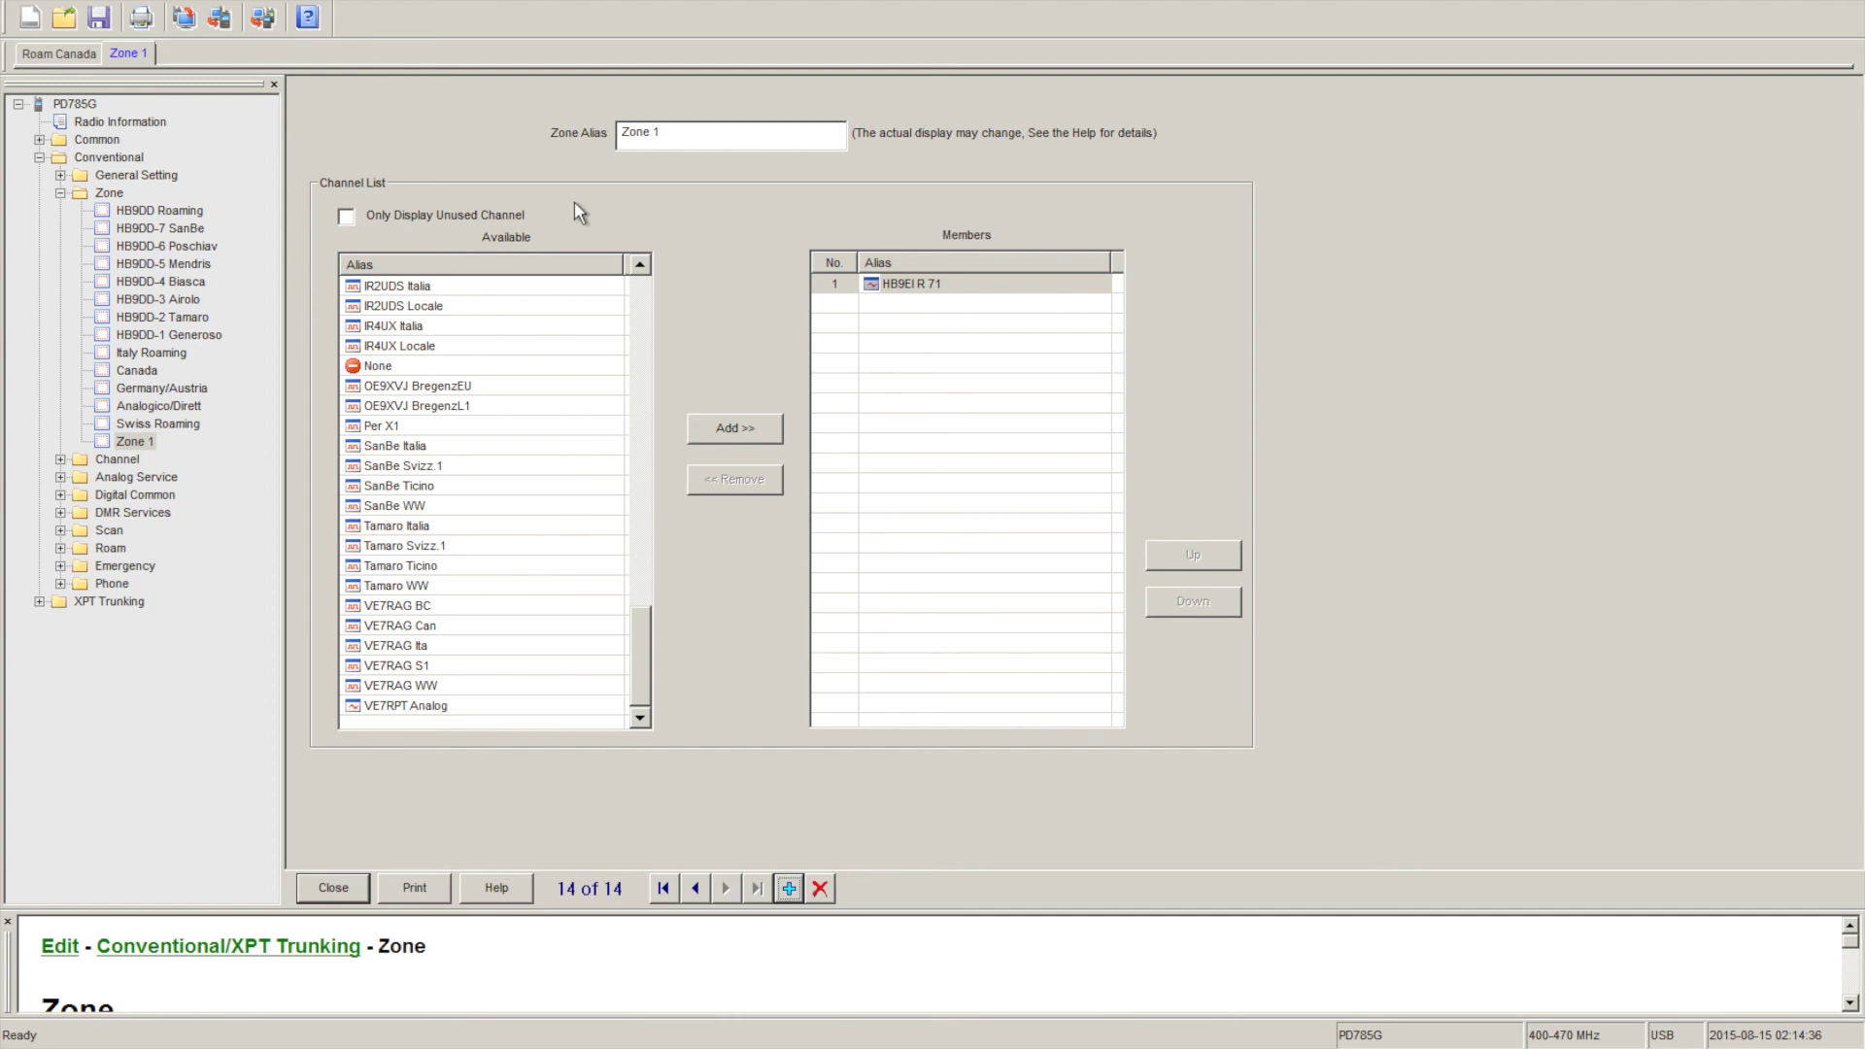
left_click(663, 135)
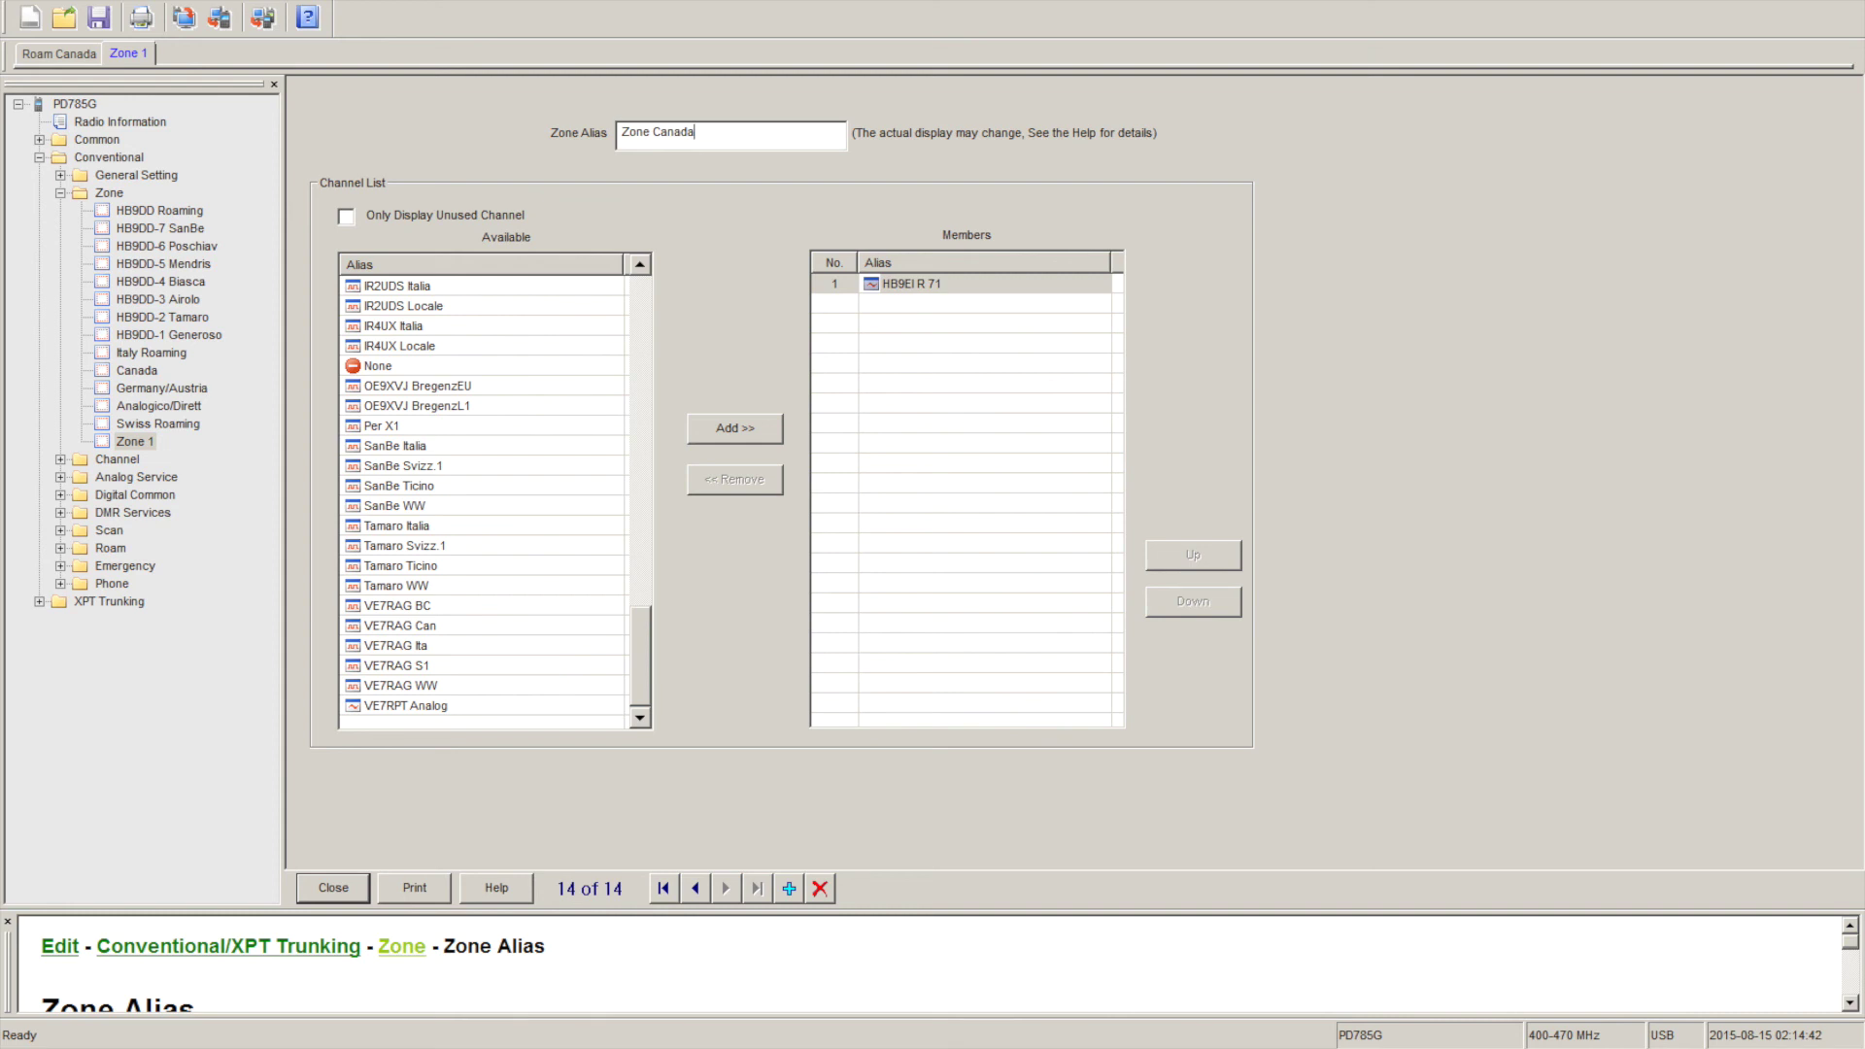
Commit the name Zone Canada and add VE7RAG BC, Ita, S1 and VE7RPT Analog as members.
left_click(437, 634)
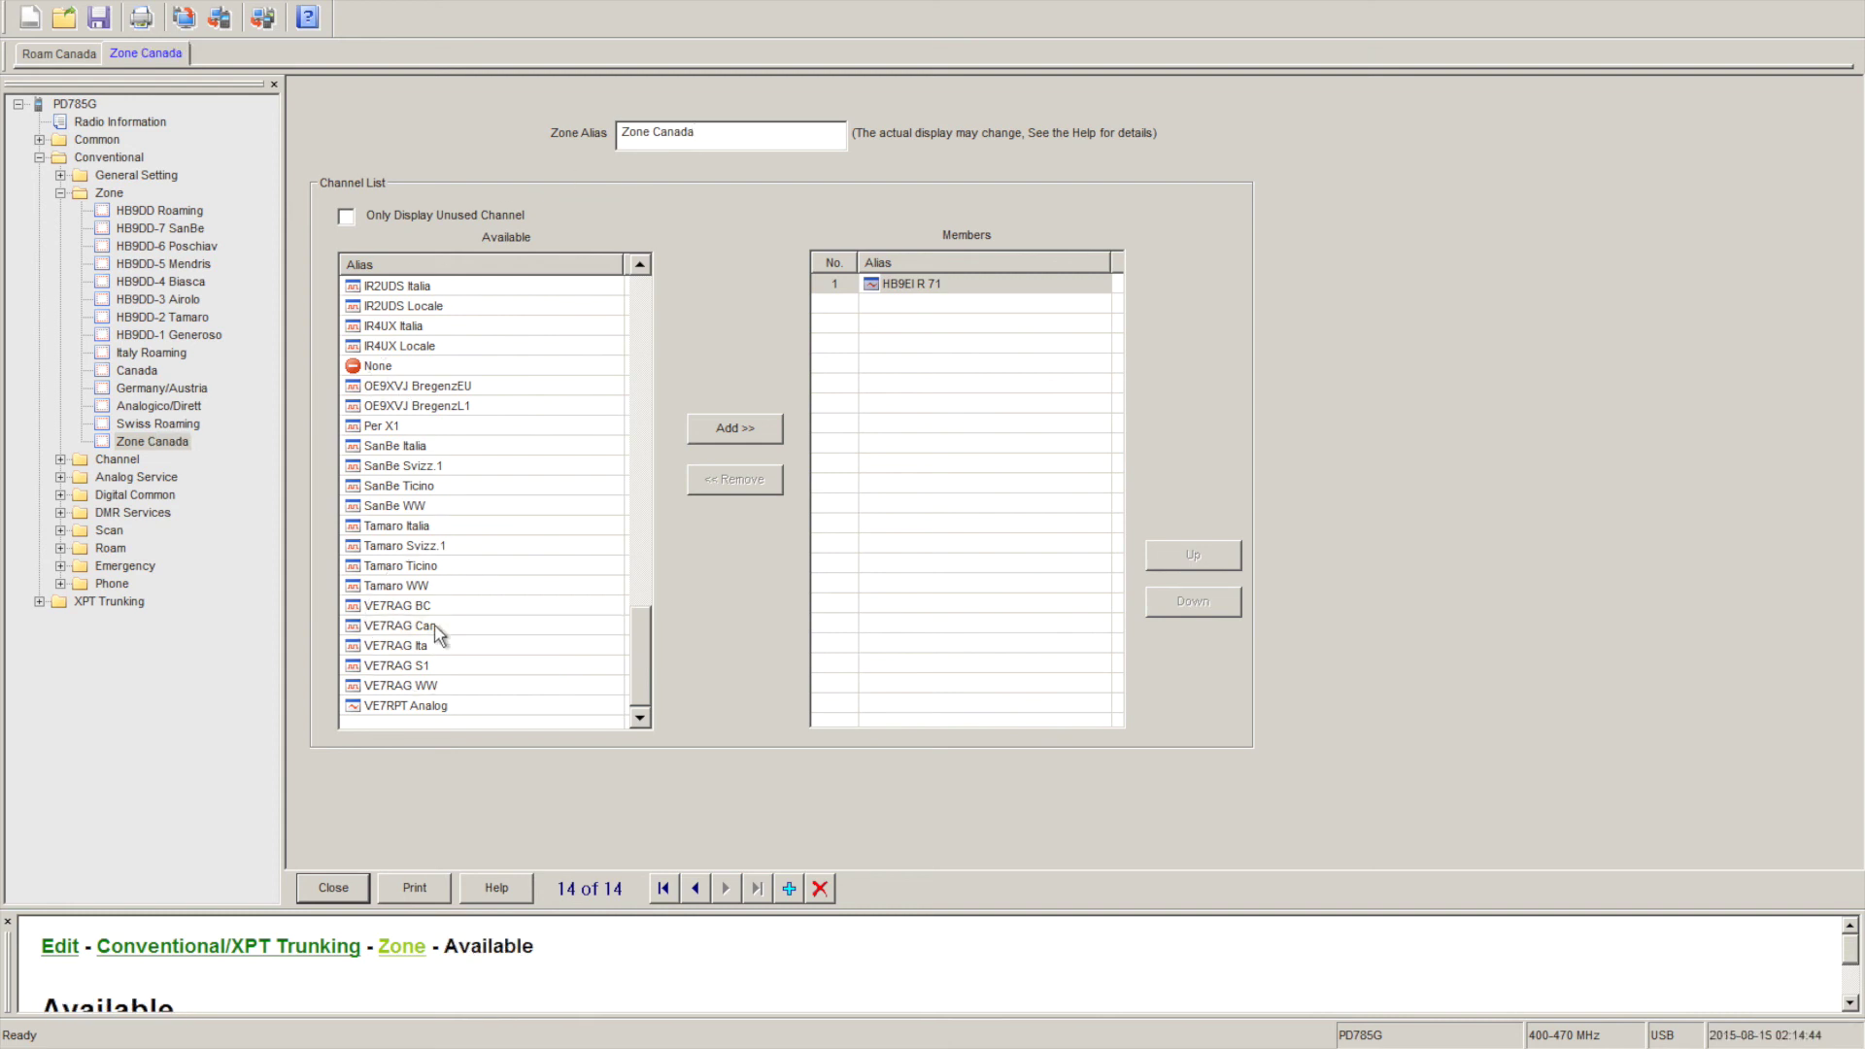
left_click_drag(641, 346, 626, 693)
left_click(452, 608)
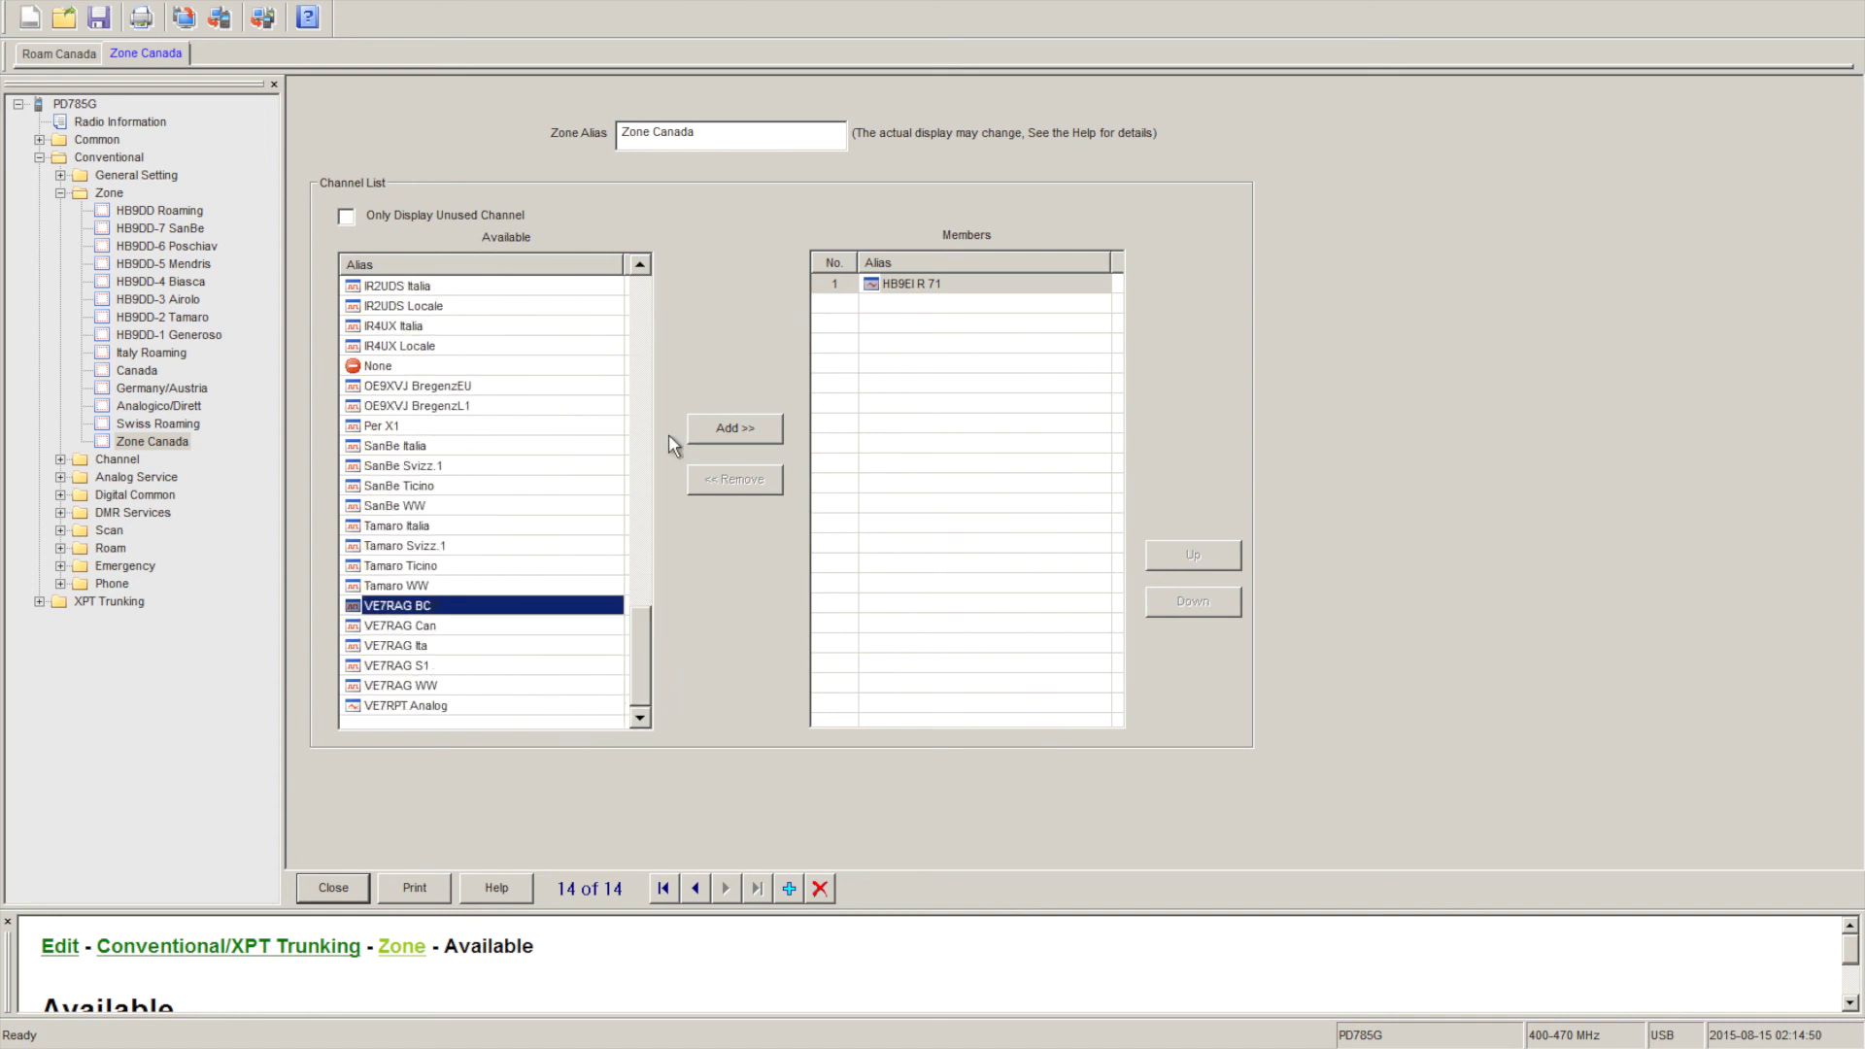
left_click(748, 428)
left_click(470, 645)
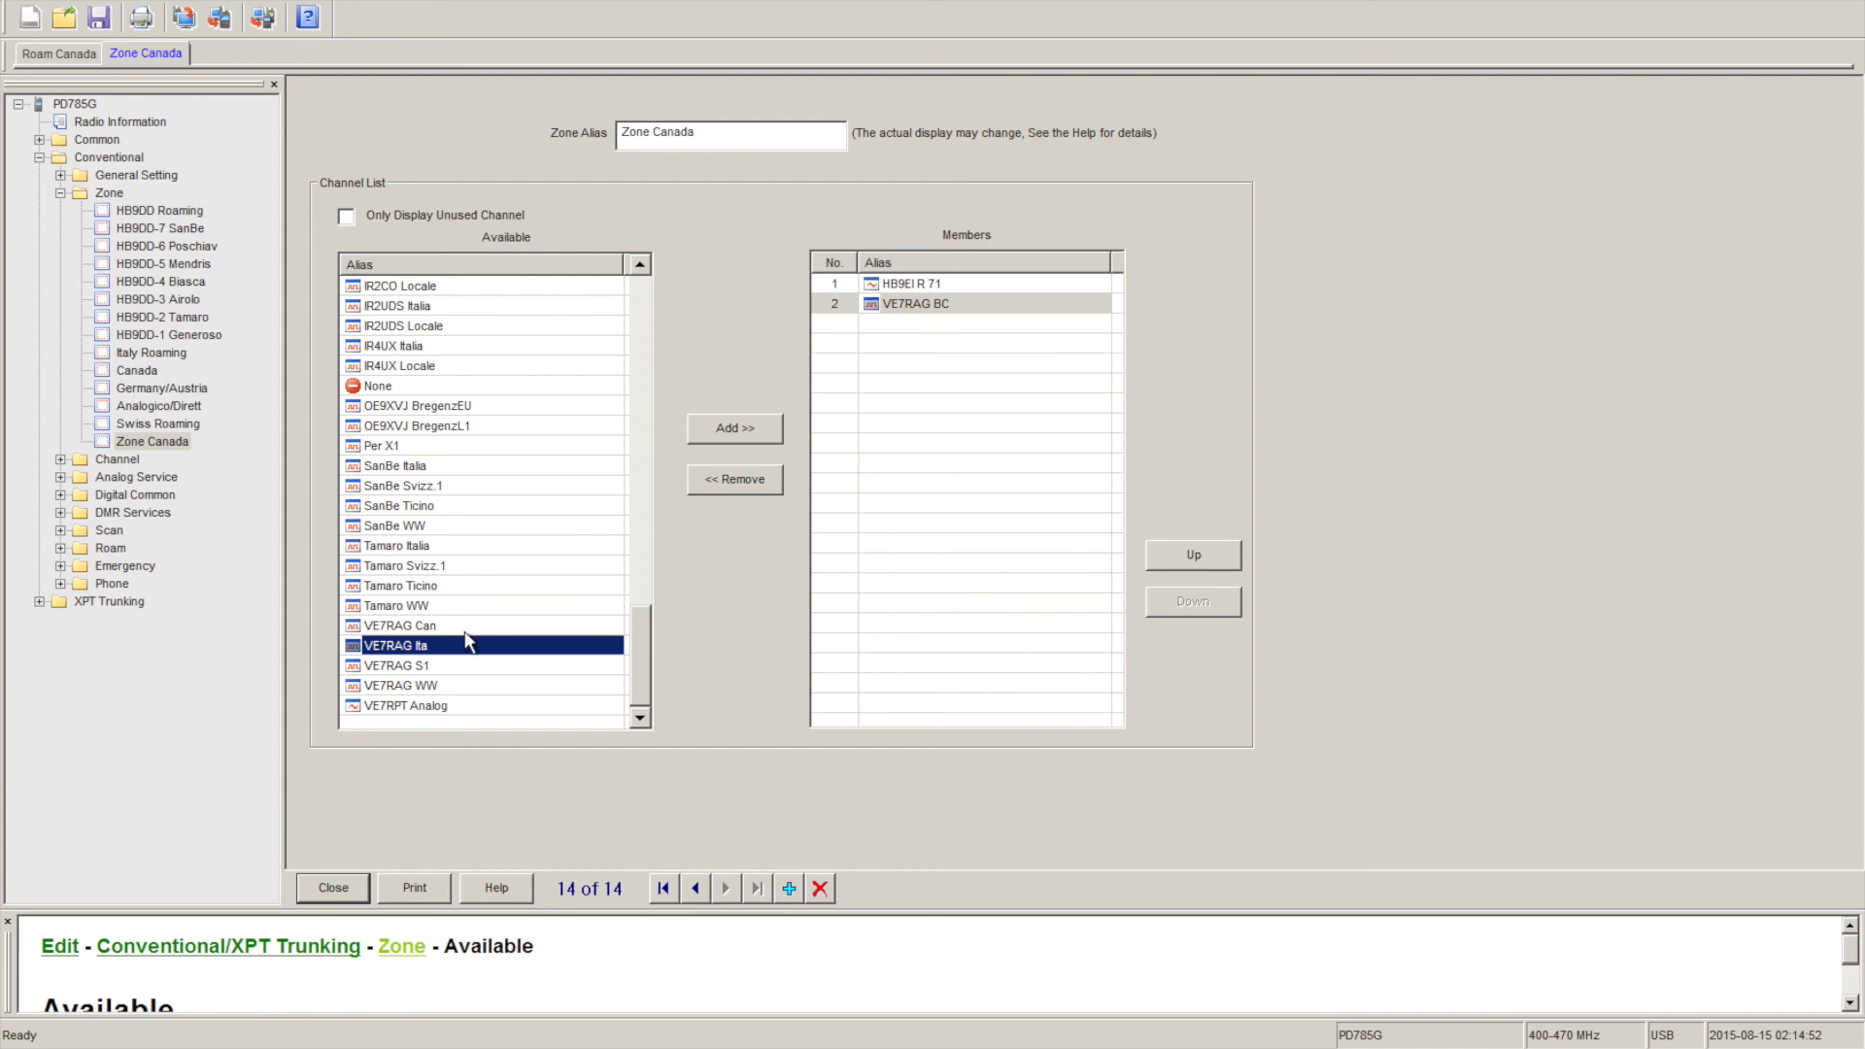
left_click(730, 431)
left_click(730, 430)
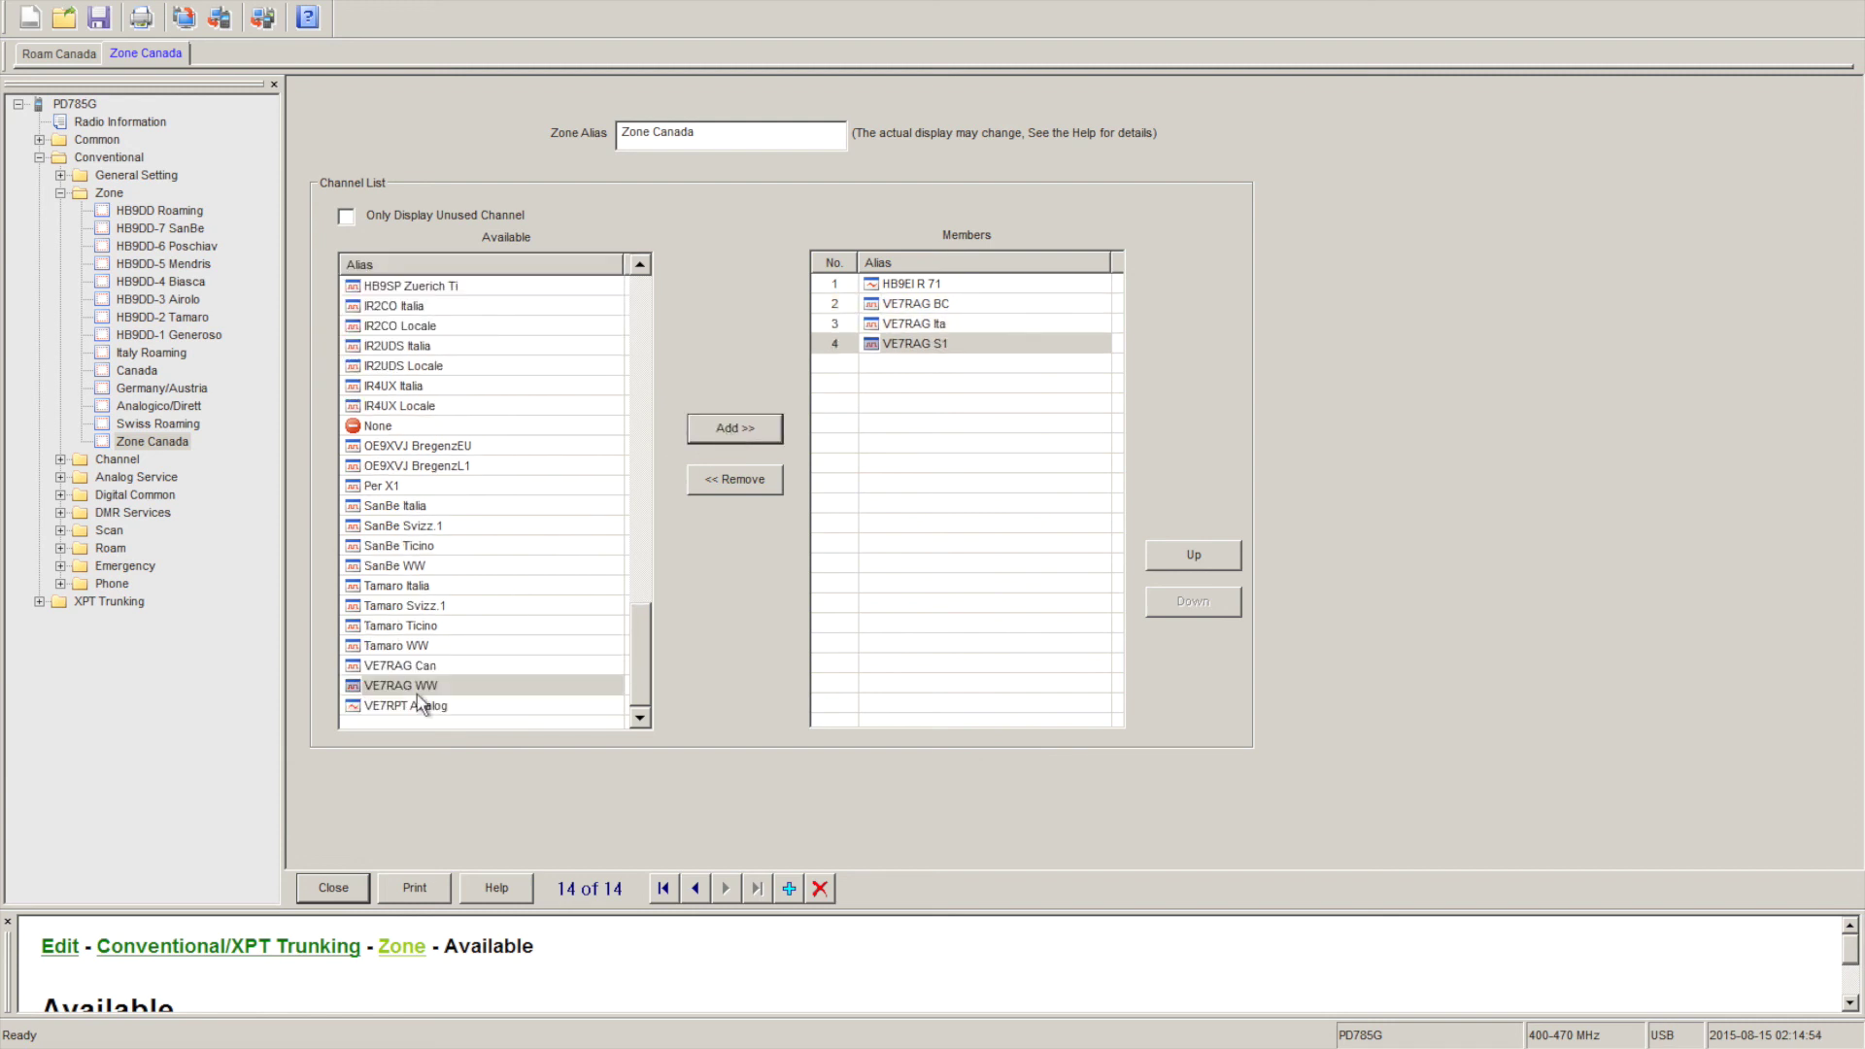
left_click(416, 705)
left_click(740, 431)
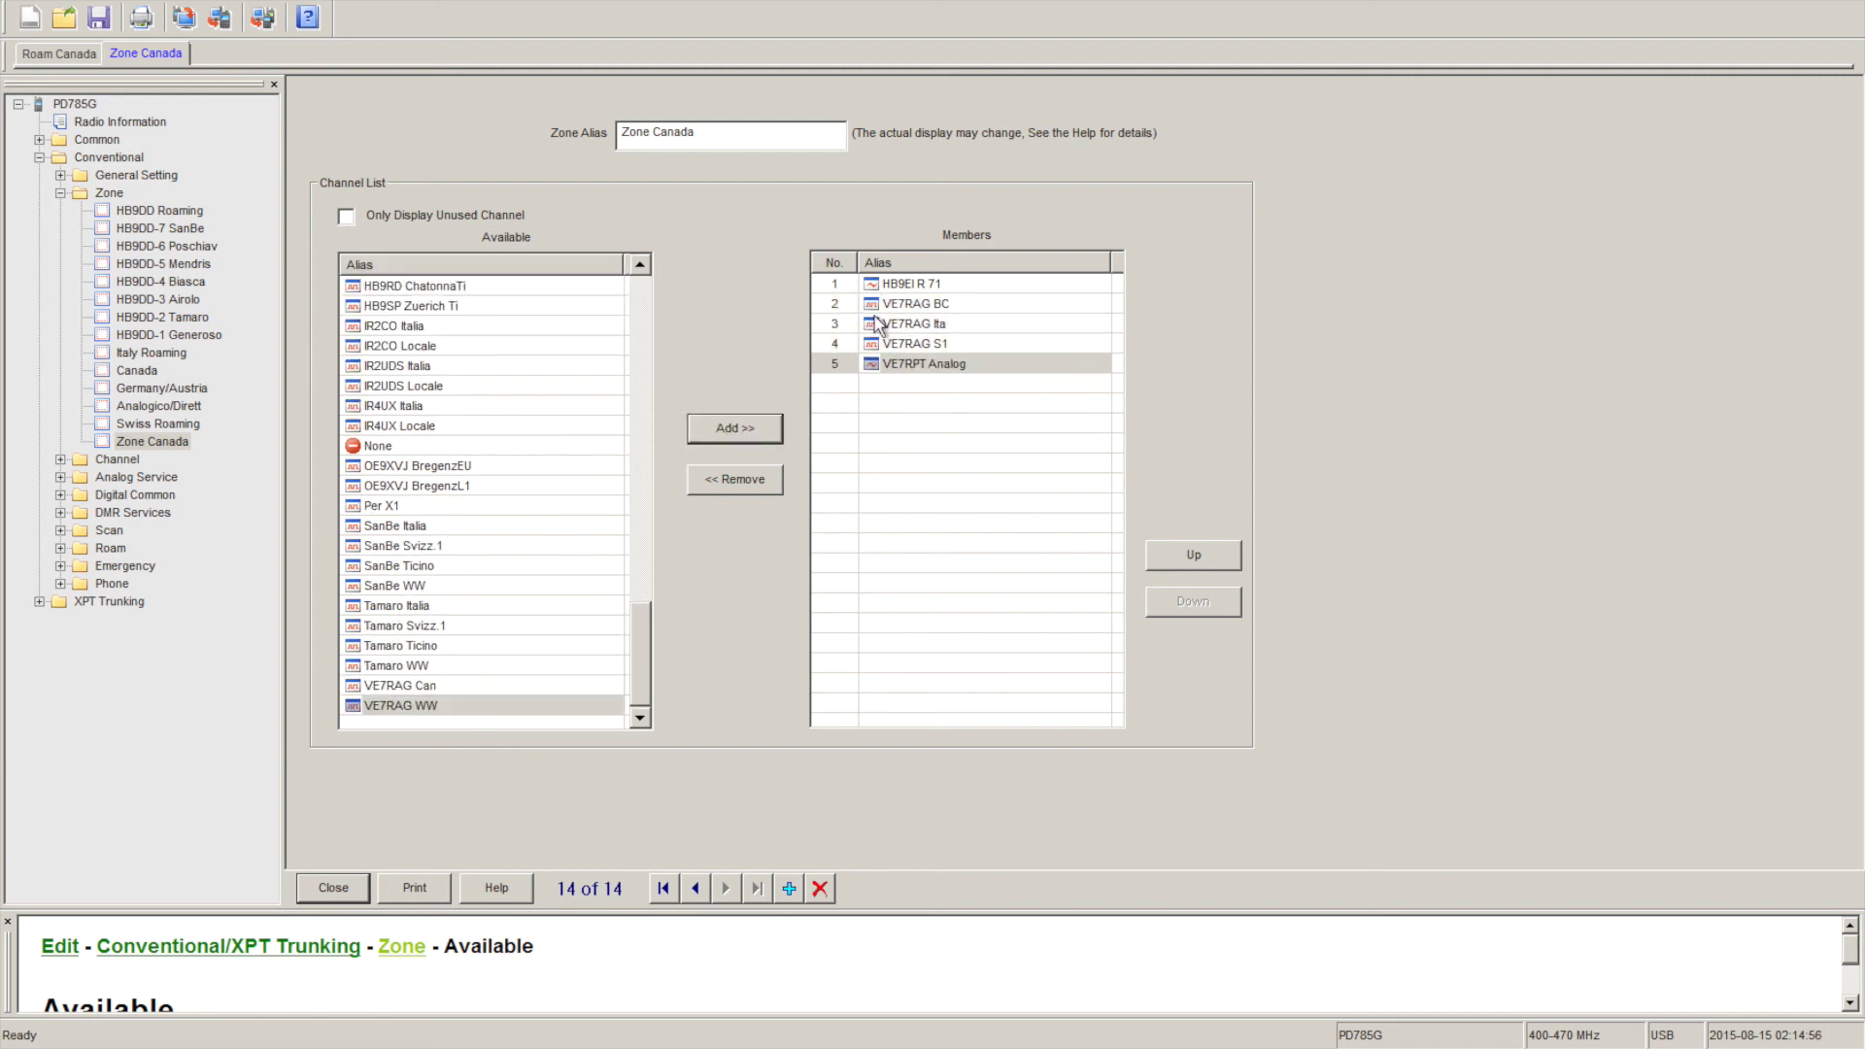
left_click(936, 284)
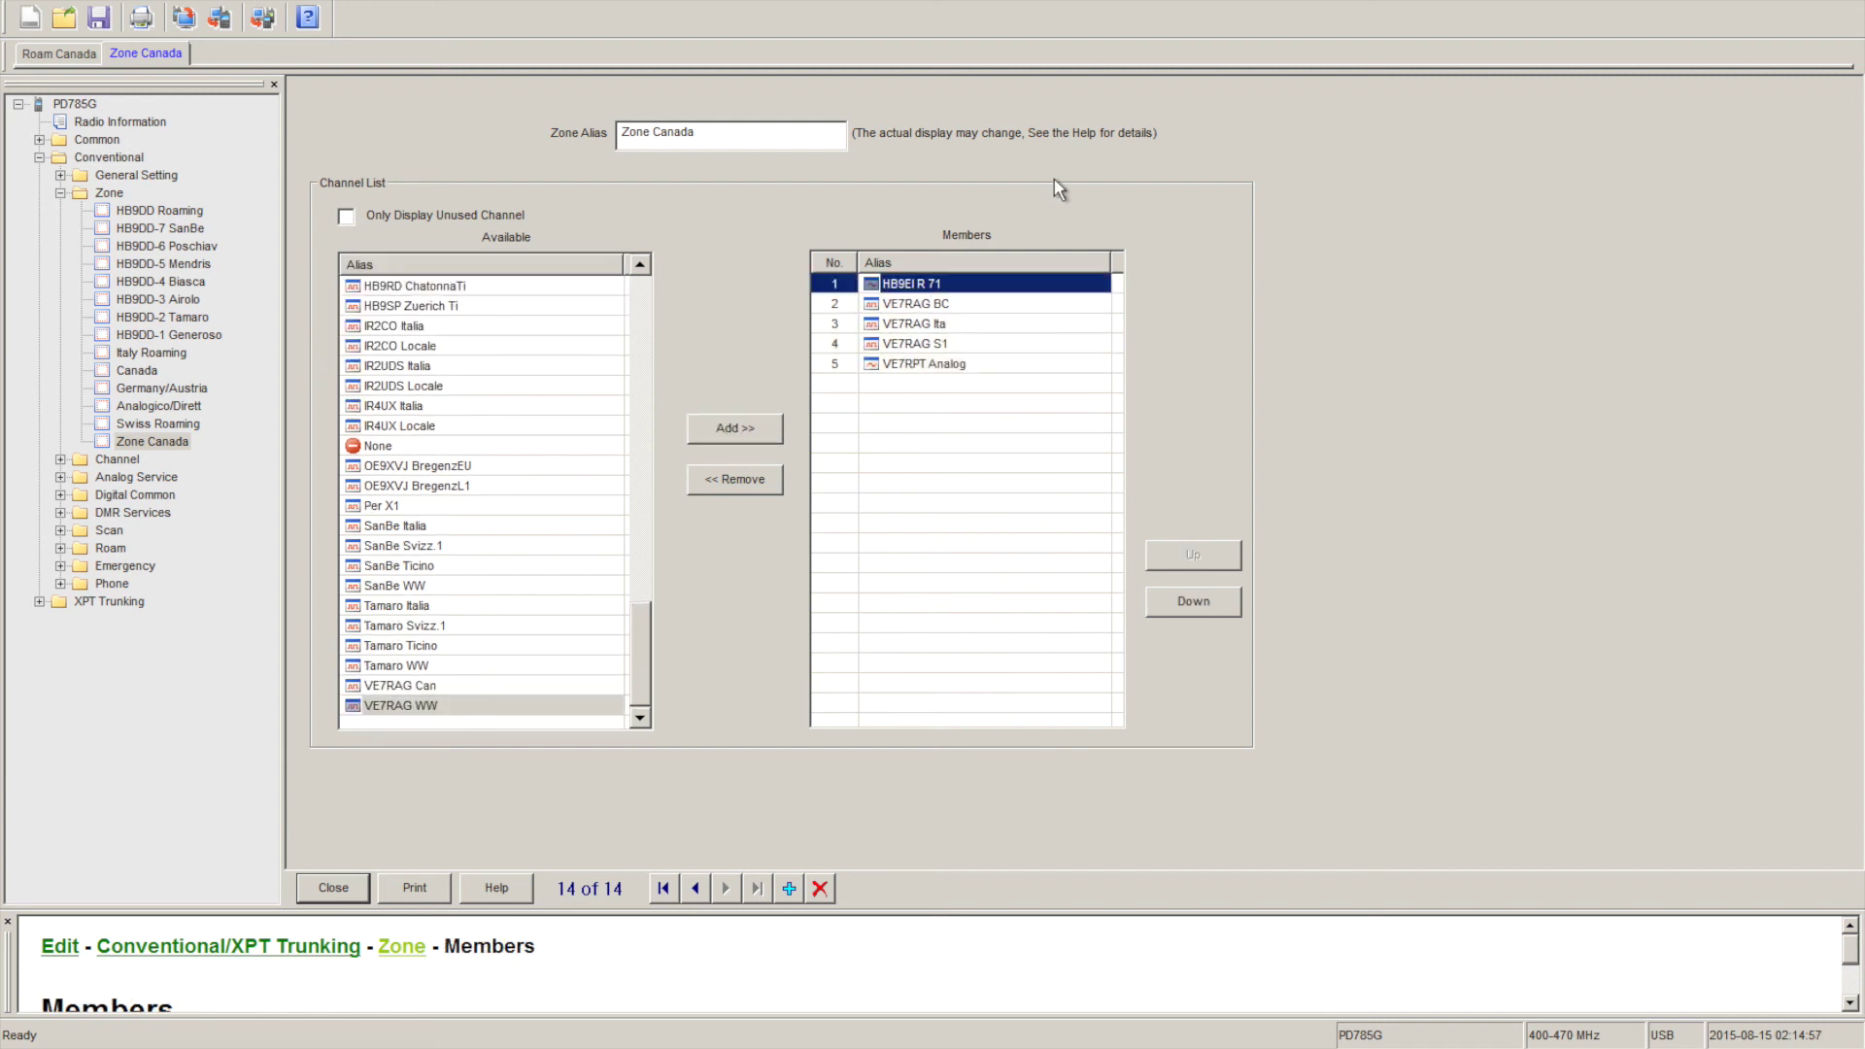
left_click(723, 492)
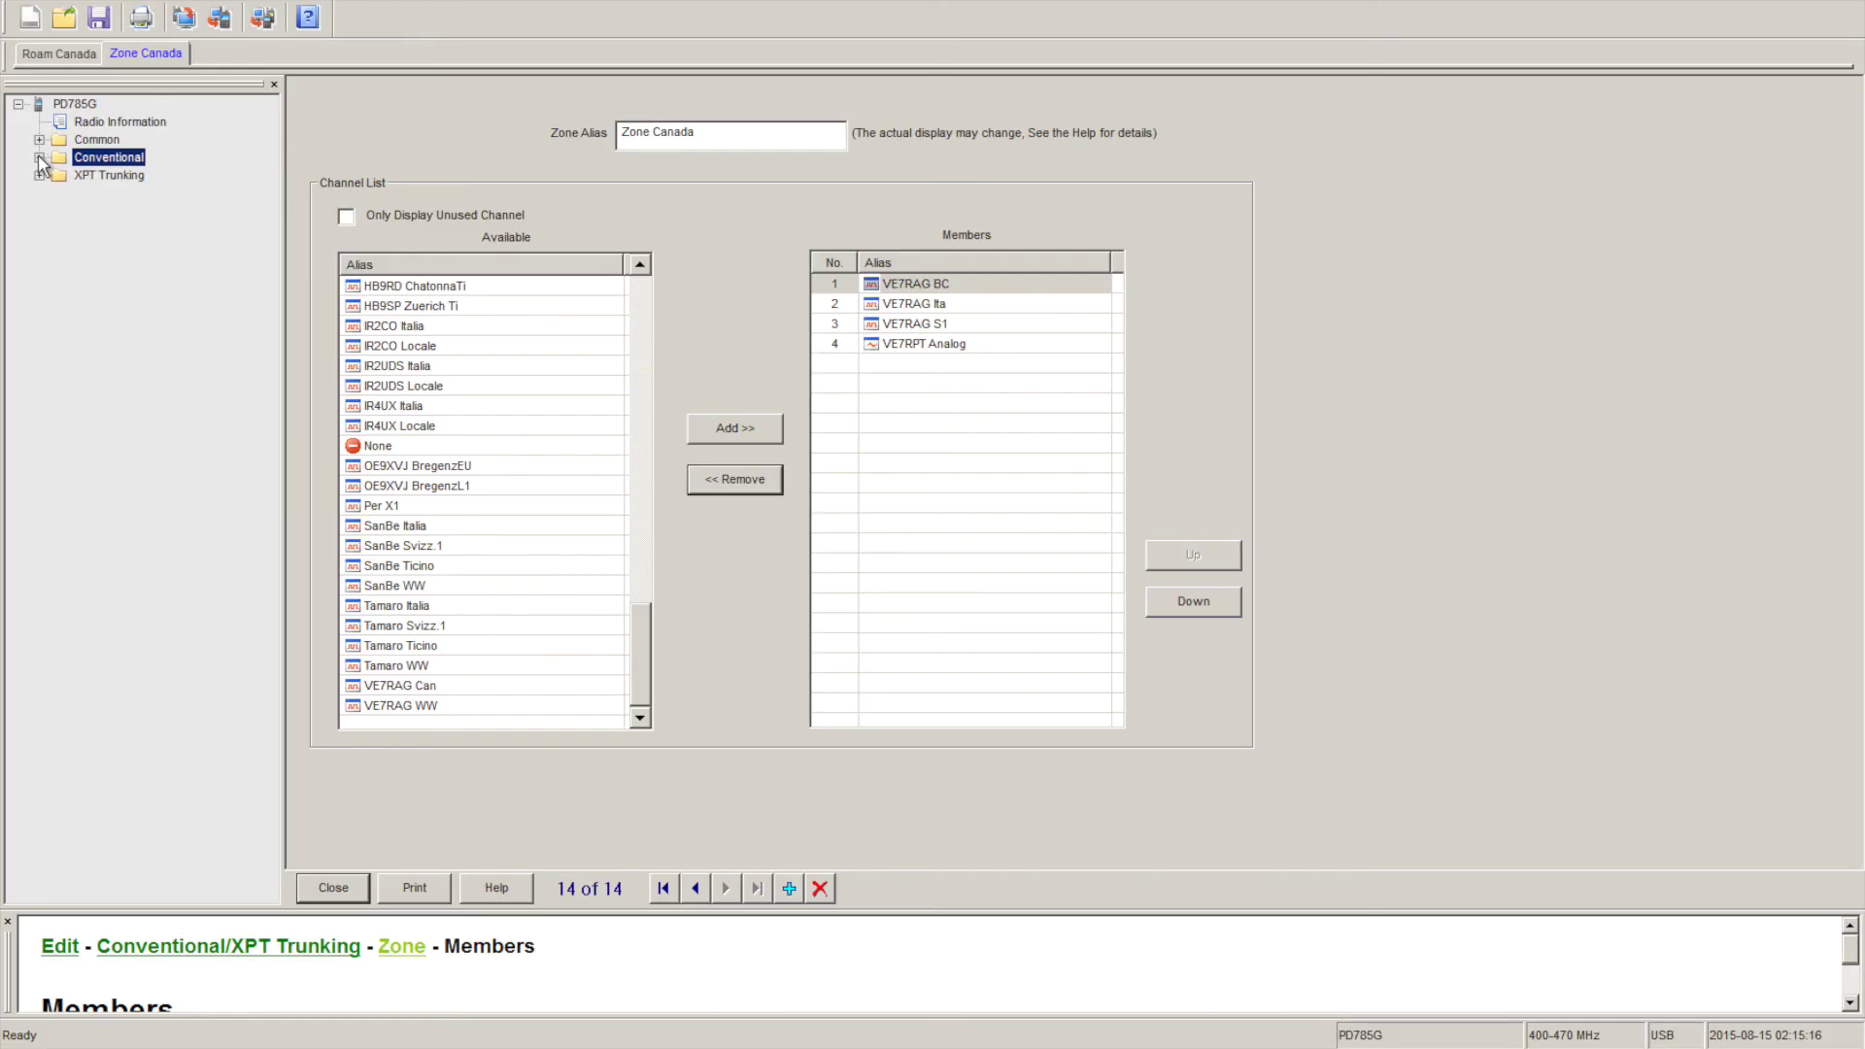
left_click(39, 158)
Show General Setting > Buttons with a Button Preview labelling TK, SK1, SK2, P1 and P2.
left_click(60, 176)
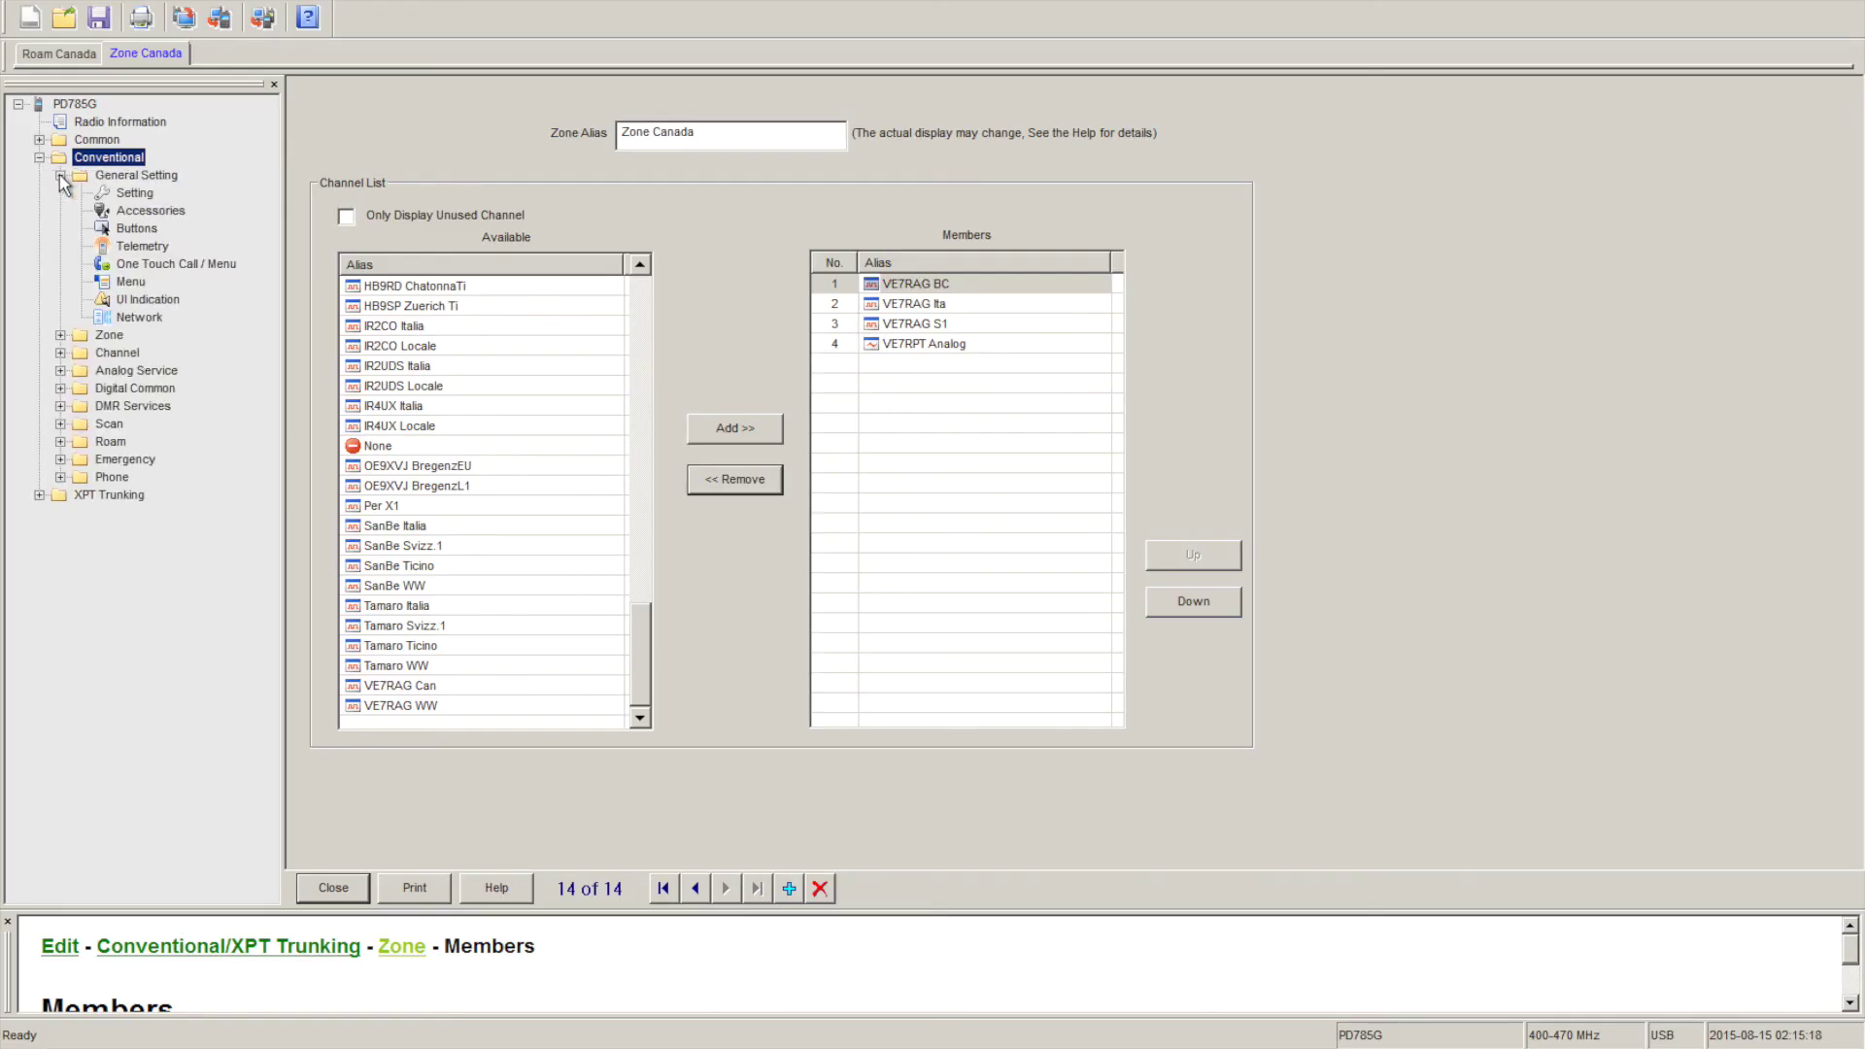
left_click(155, 229)
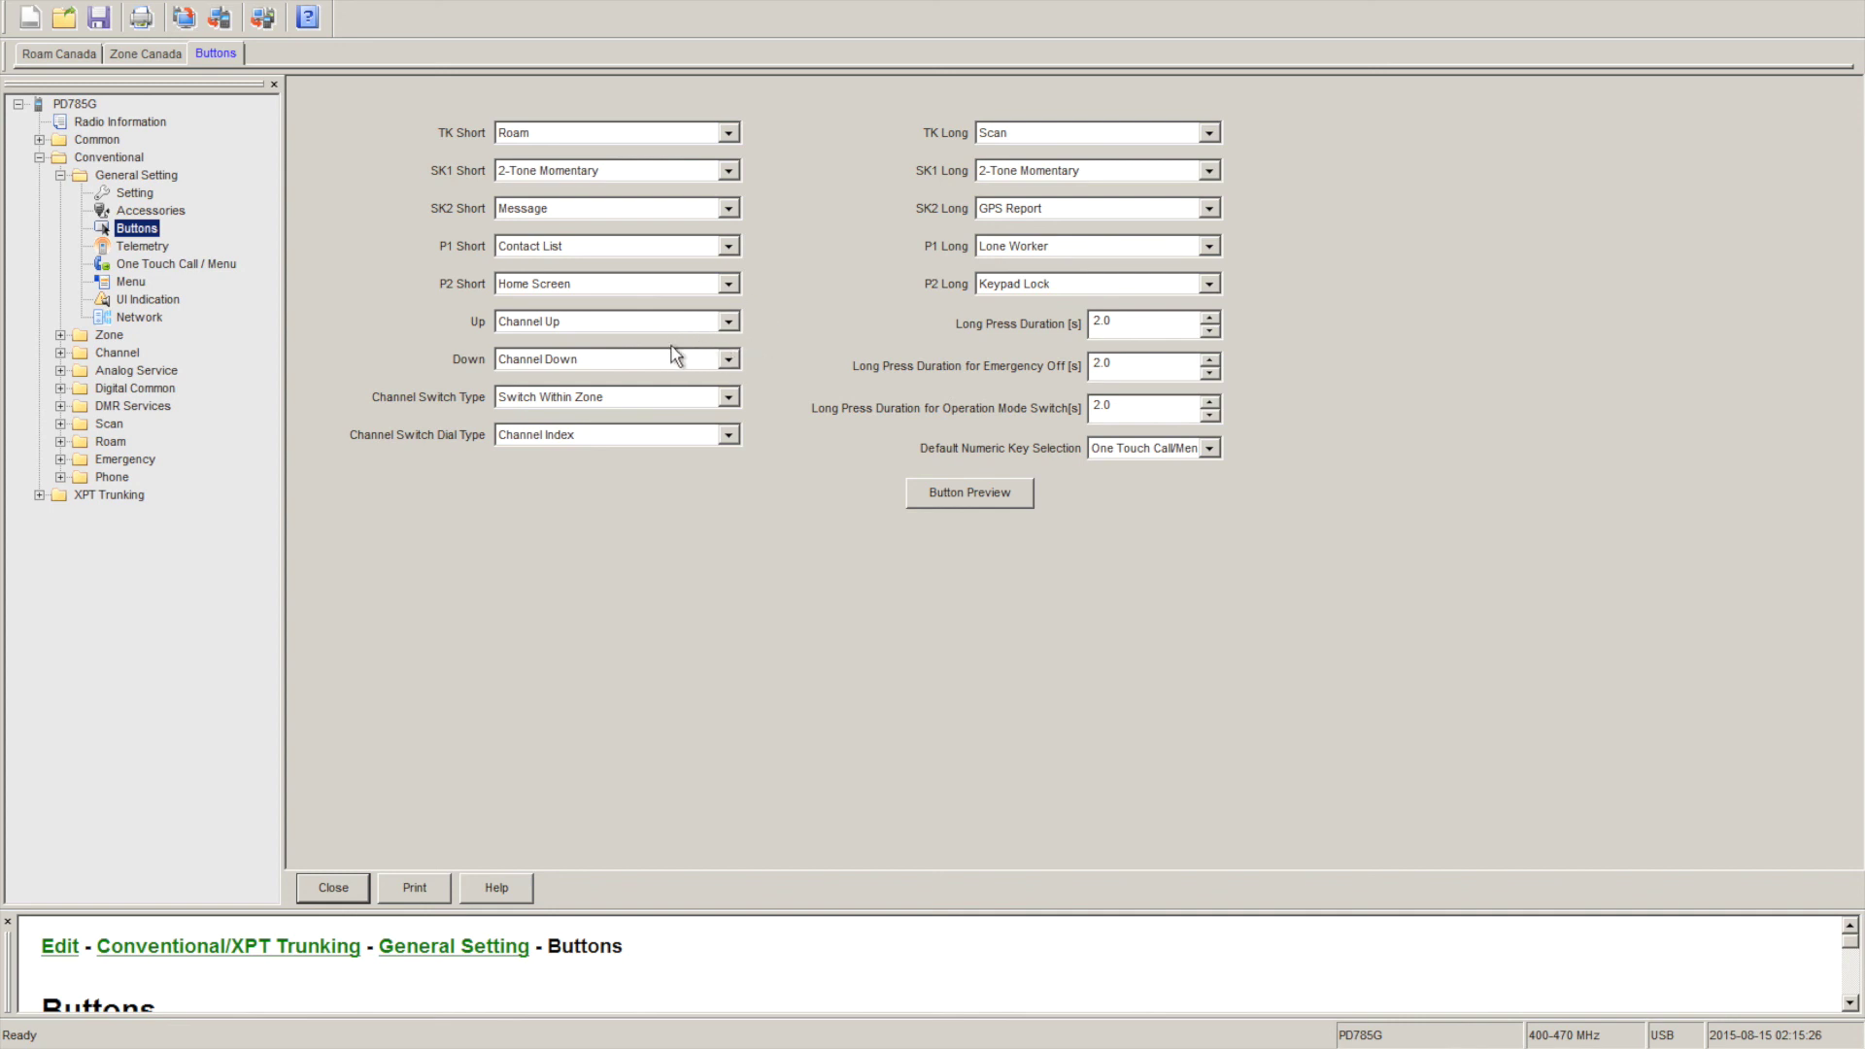
left_click(951, 505)
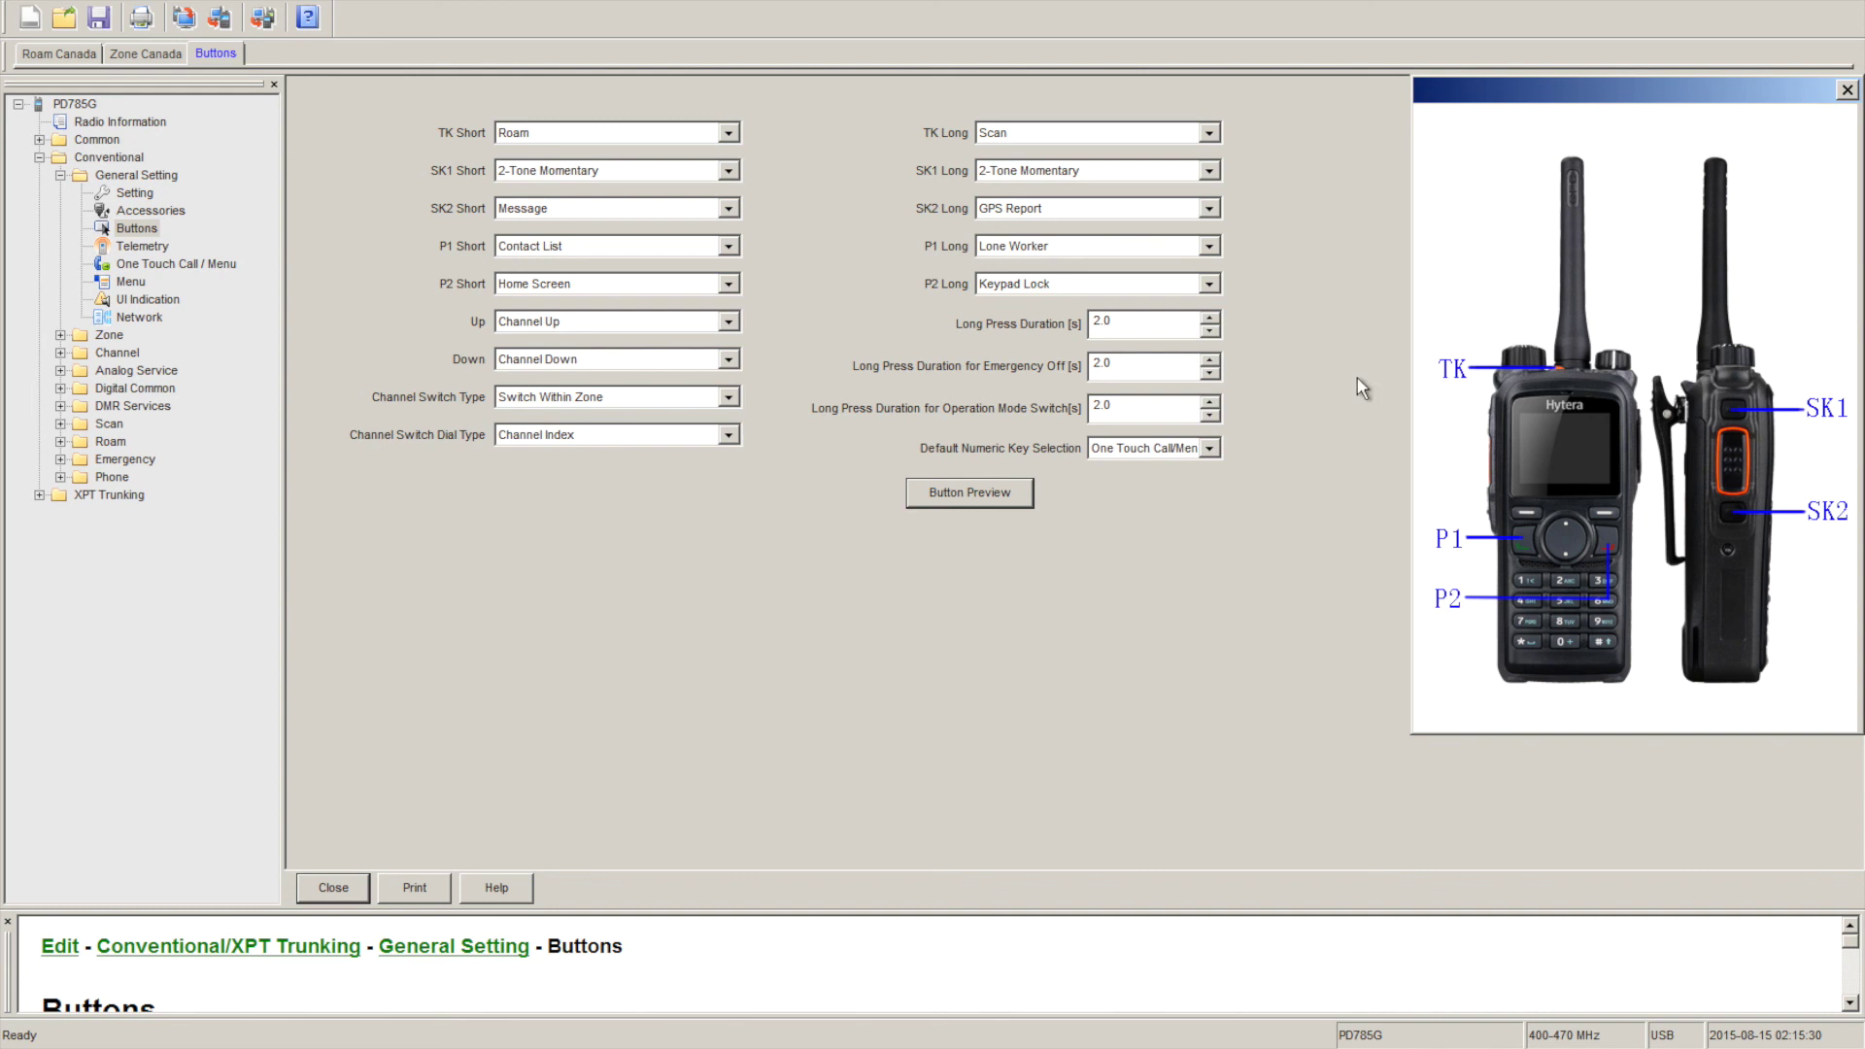
left_click(988, 499)
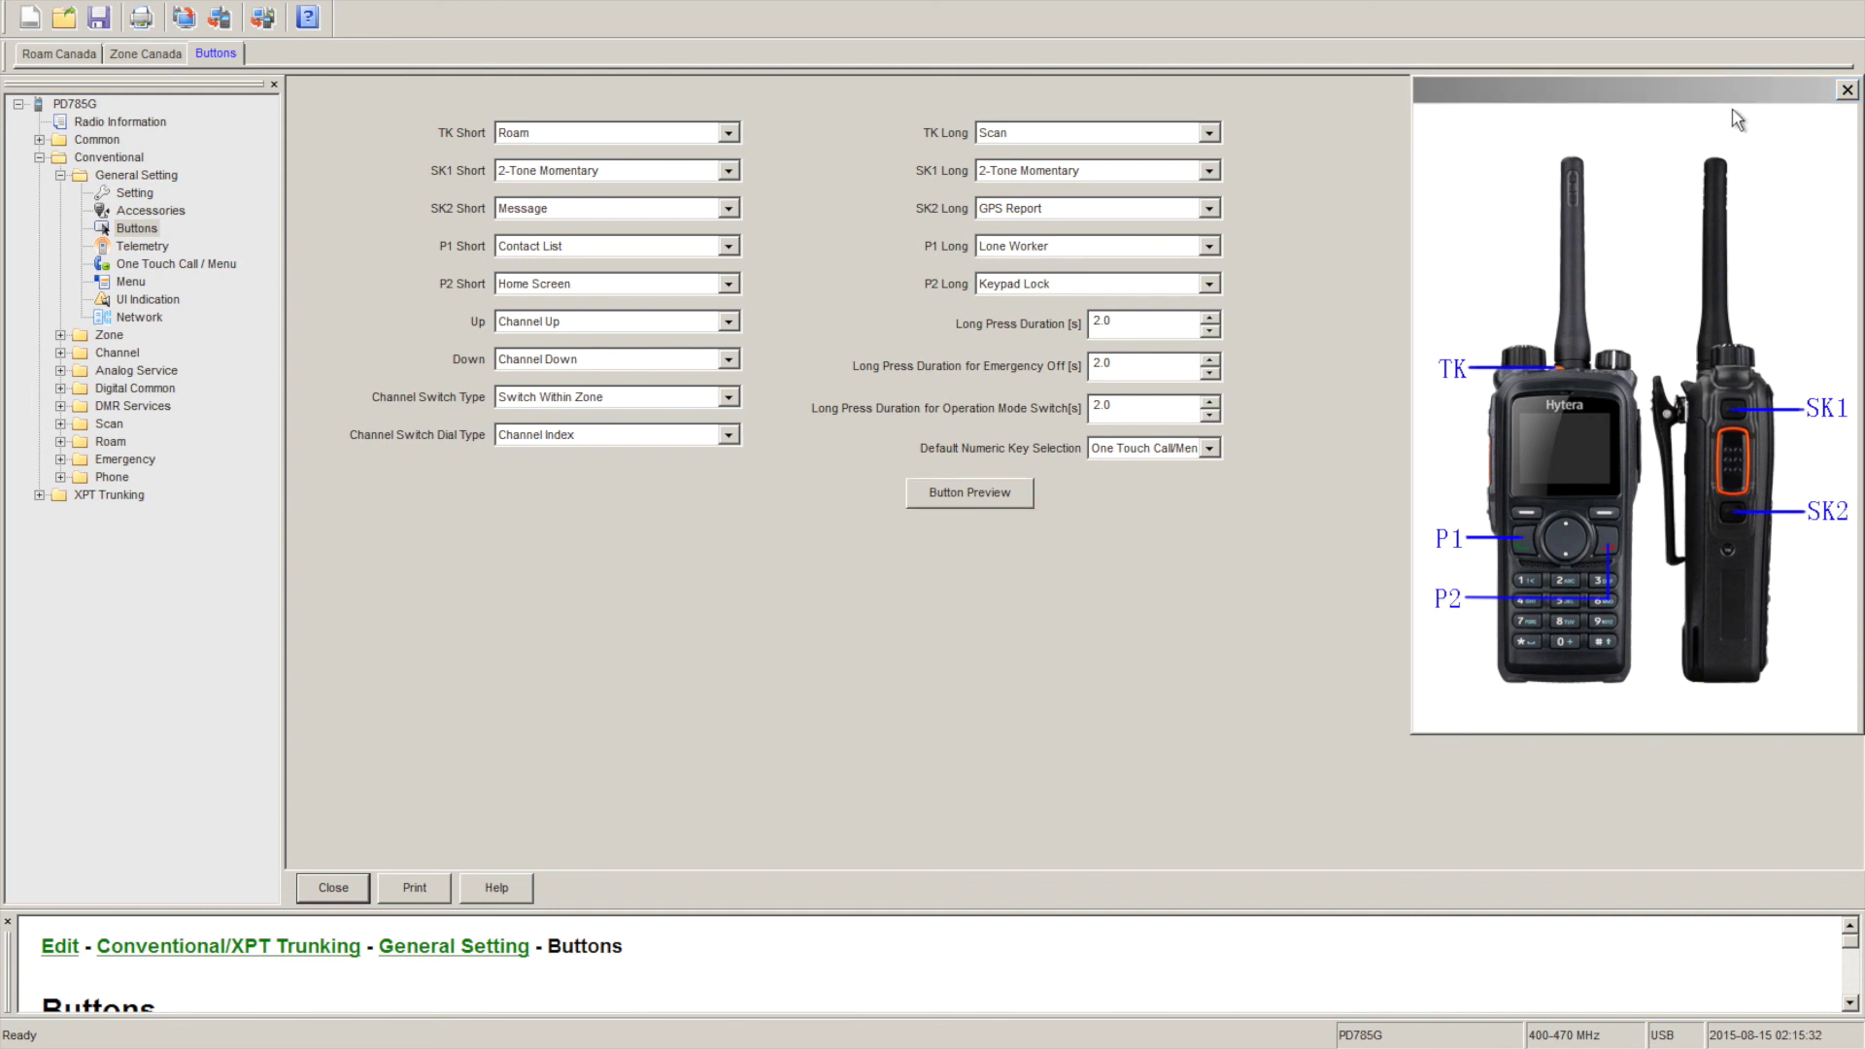